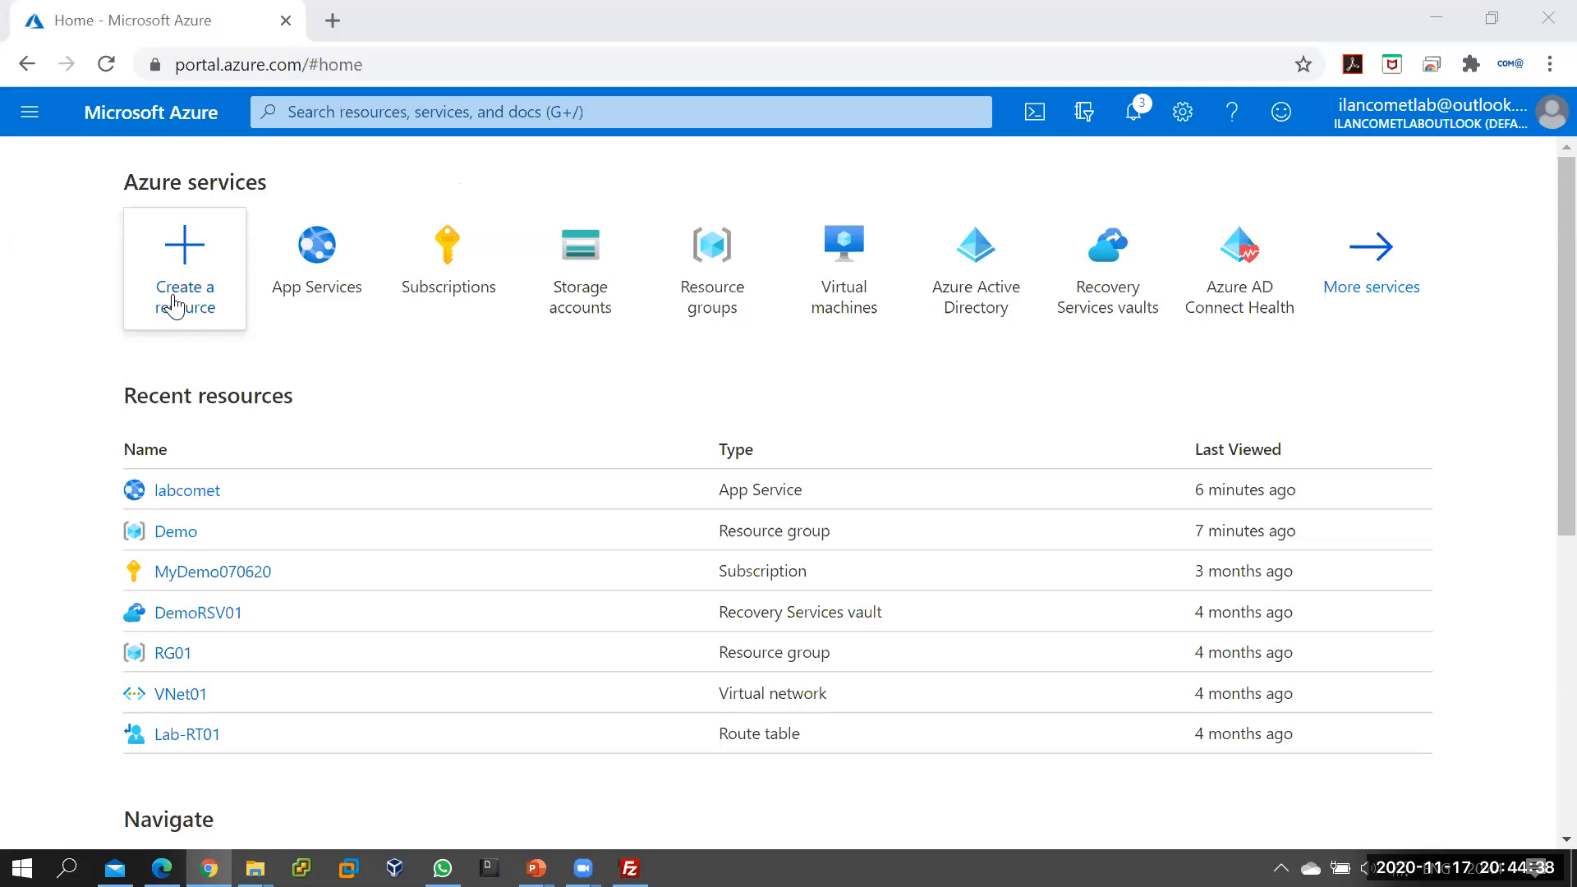
- Open the App Services list and start creating a new app service
click(104, 448)
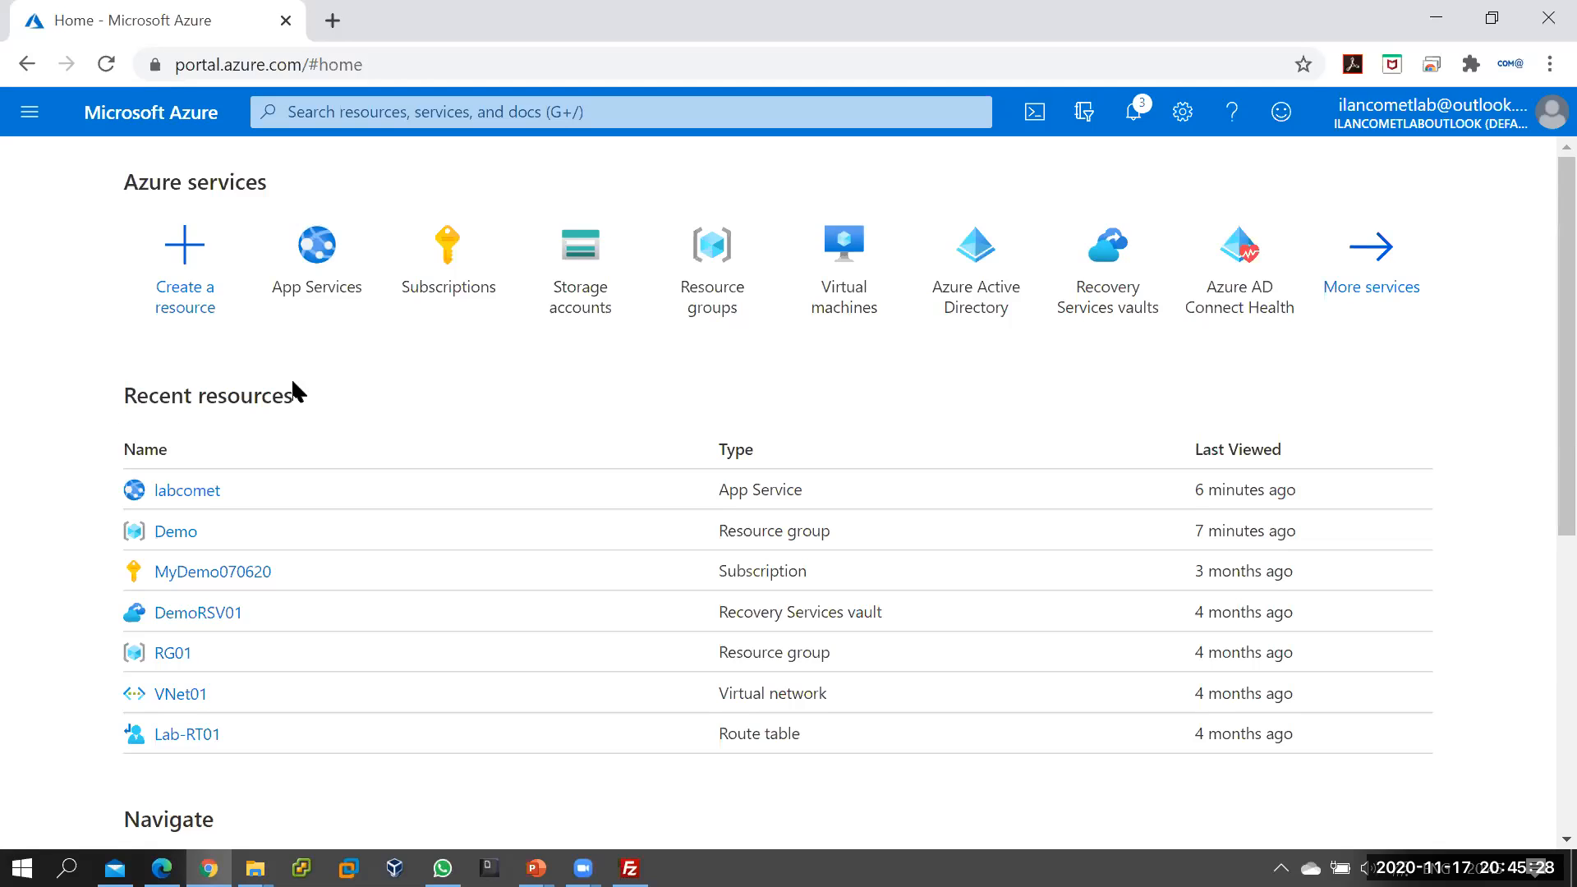
click(319, 257)
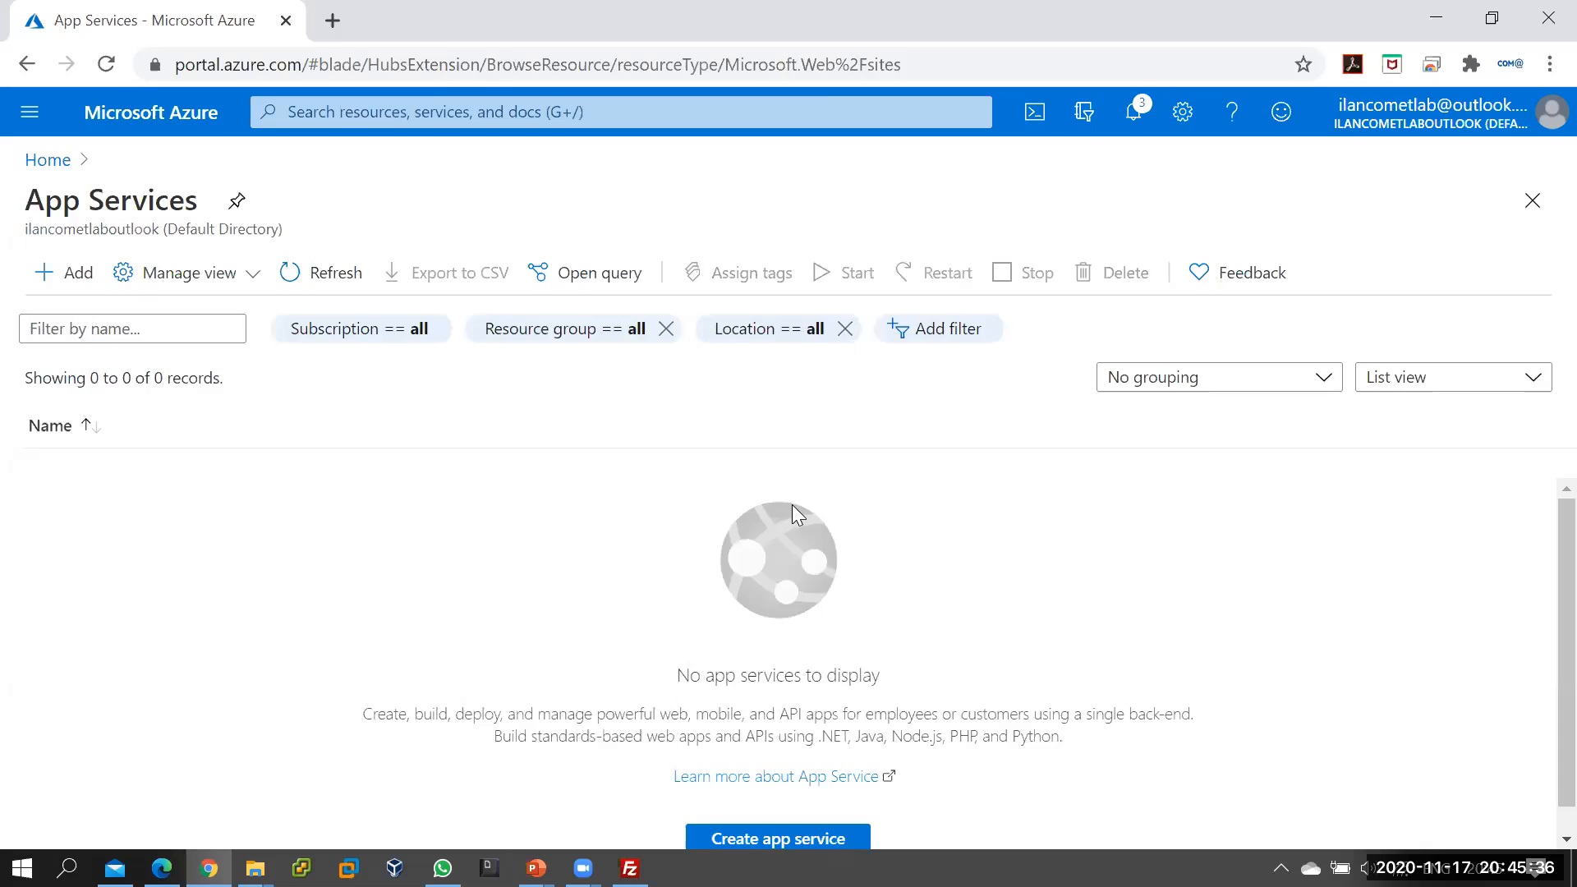
scroll(1141, 481, down, 2)
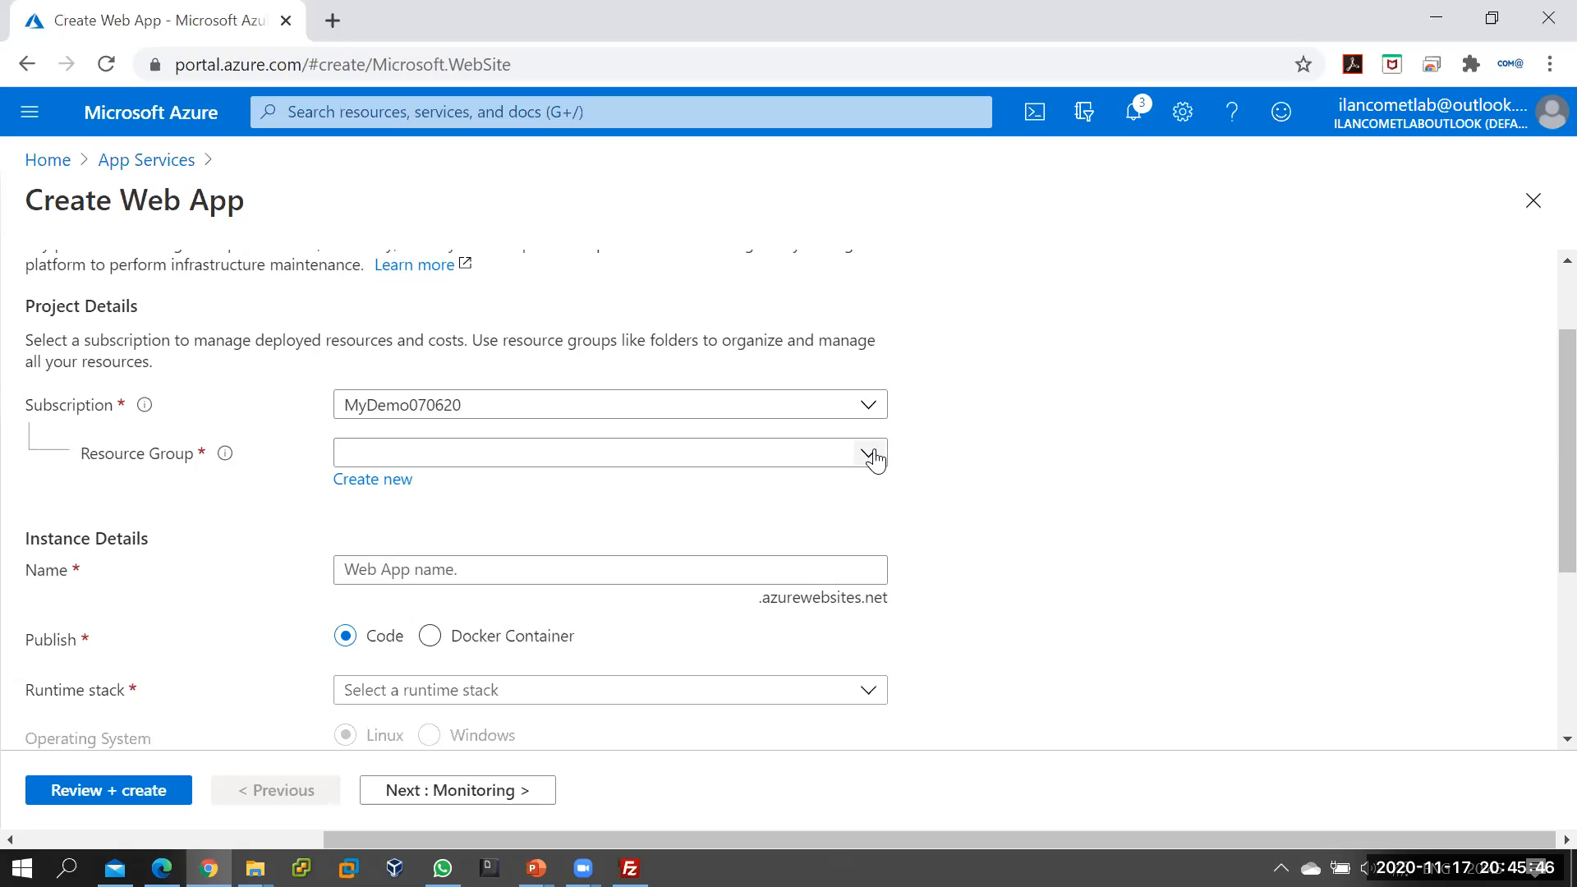
- Assign the web app to the Demo resource group under the MyDemo070620 subscription
click(872, 456)
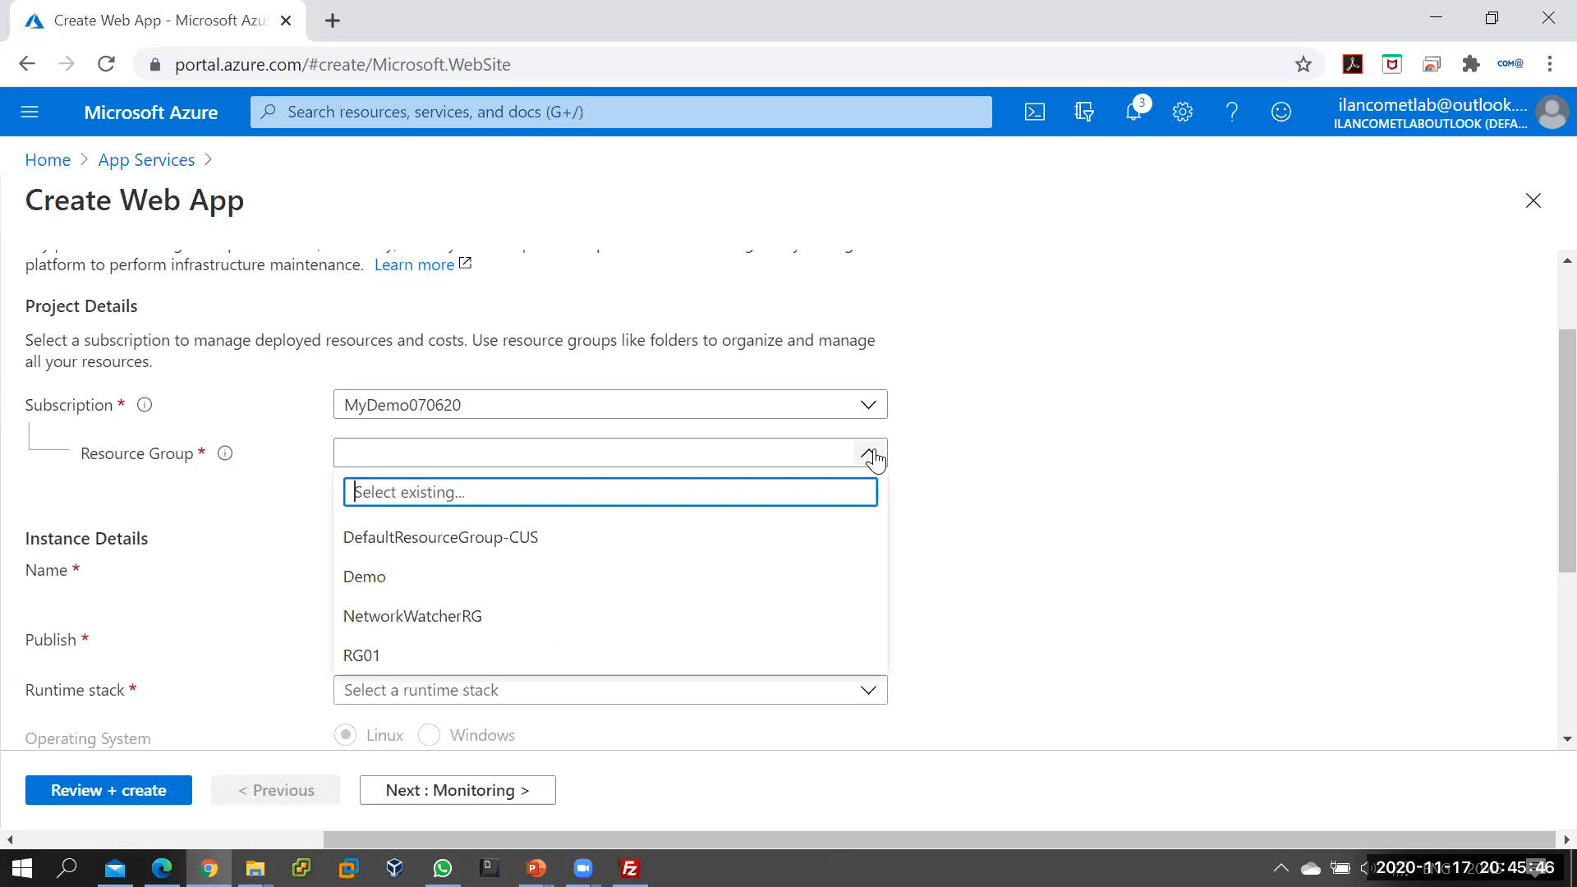
click(418, 583)
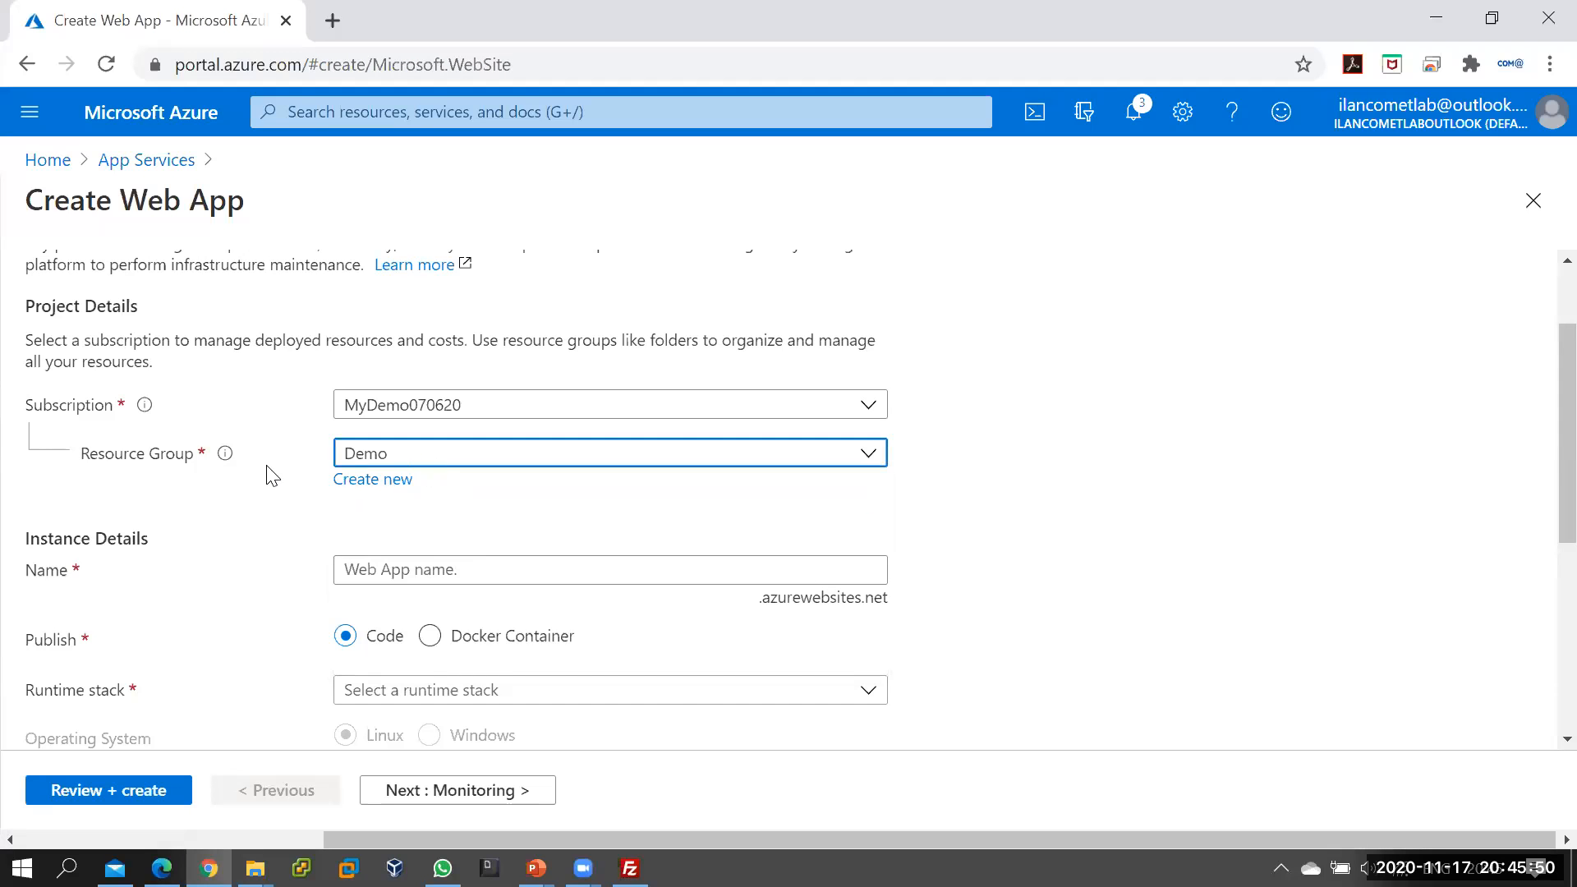
click(1117, 476)
scroll(1119, 476, down, 2)
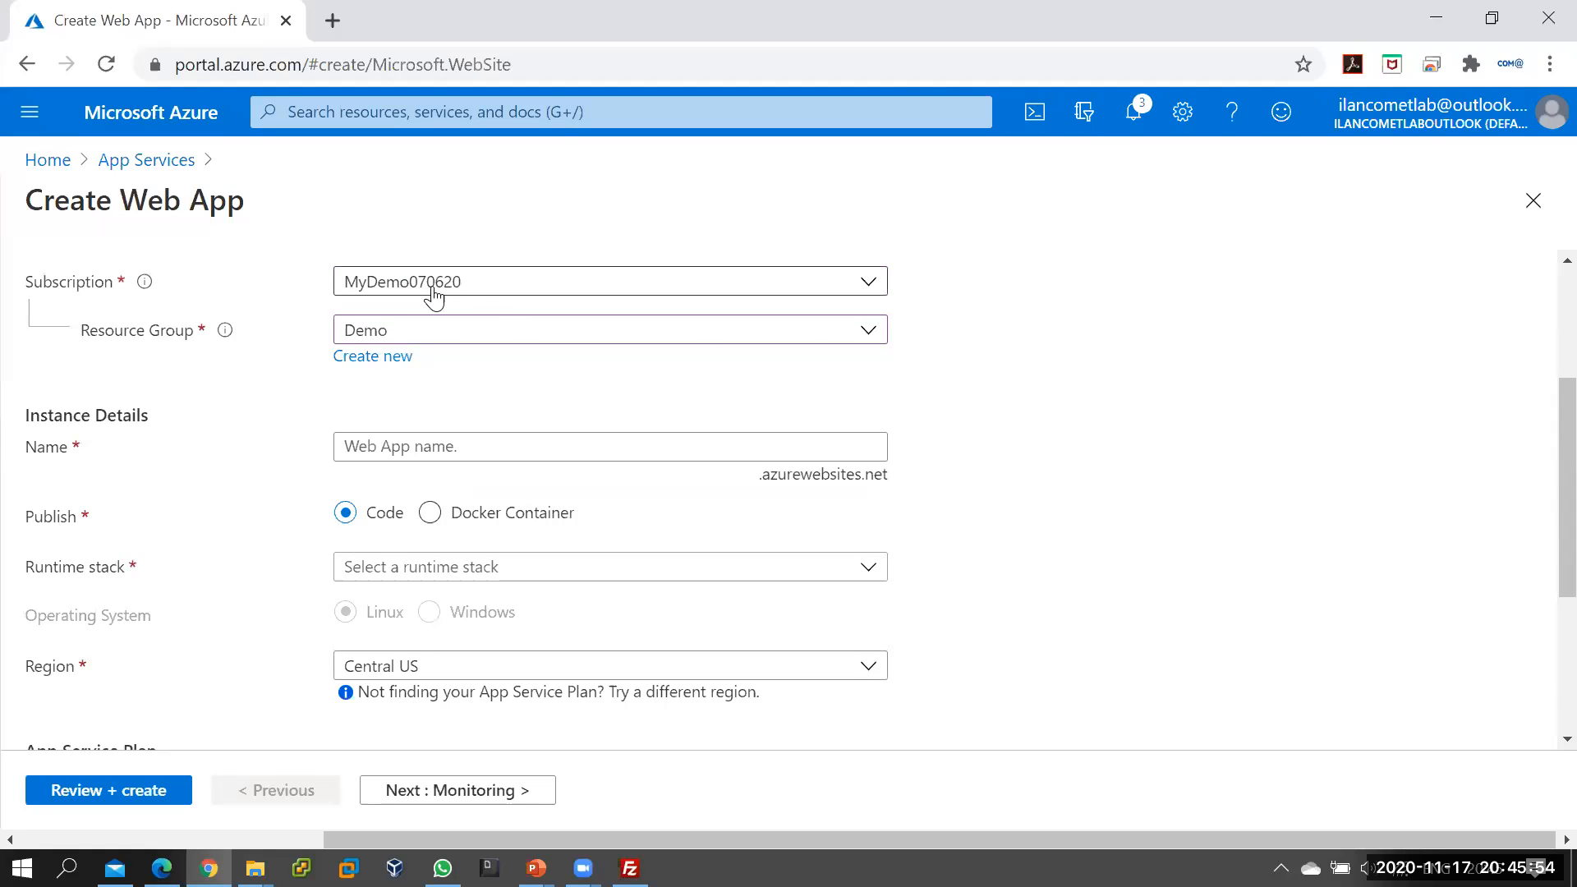
click(460, 287)
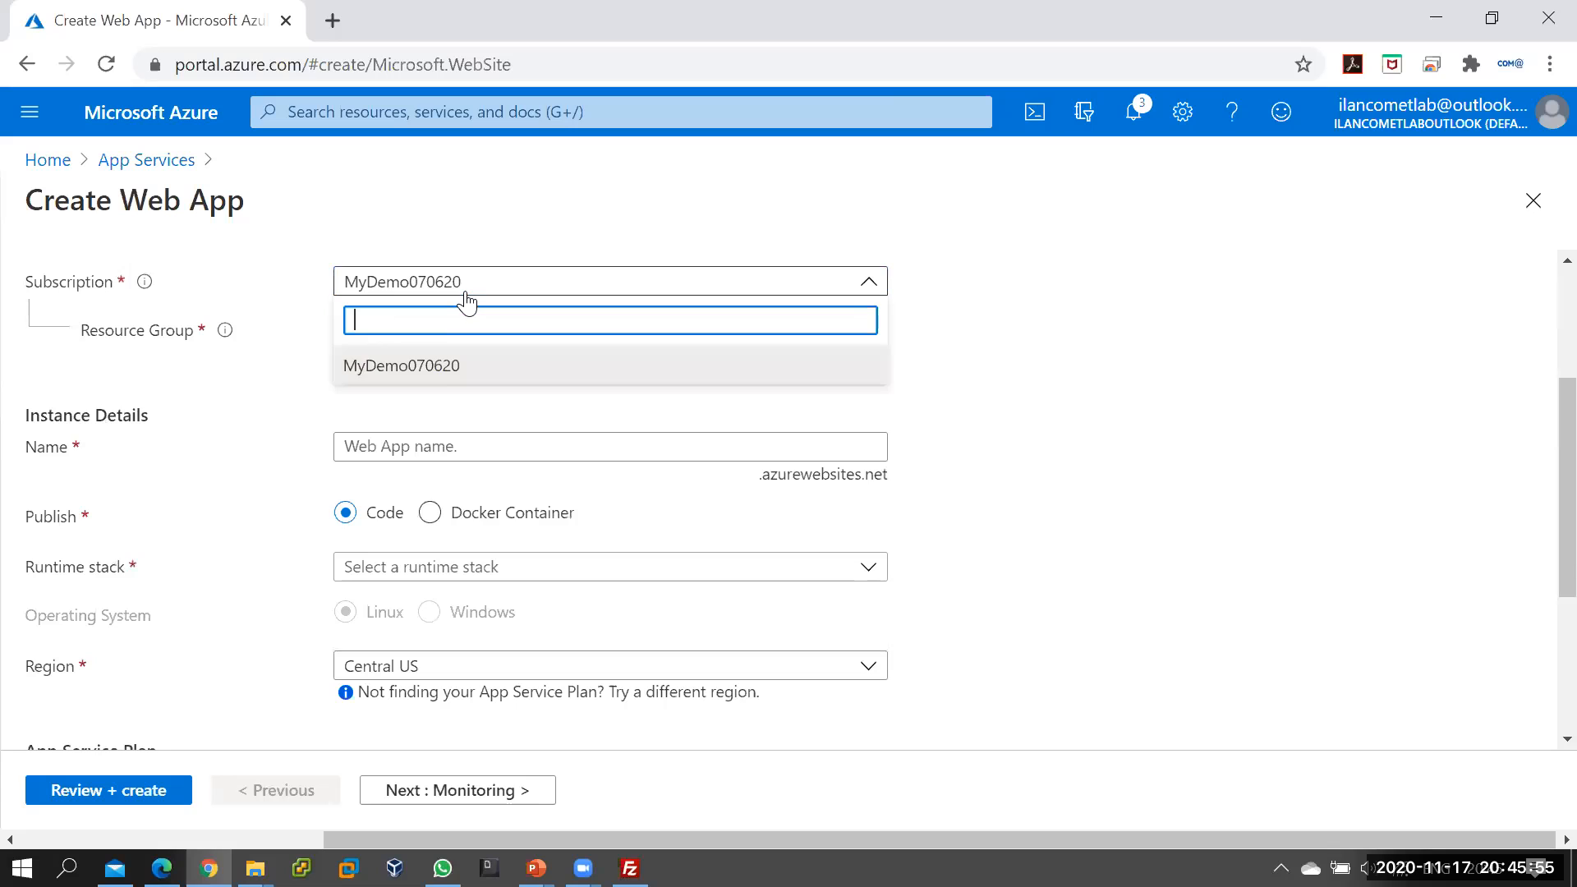
click(443, 368)
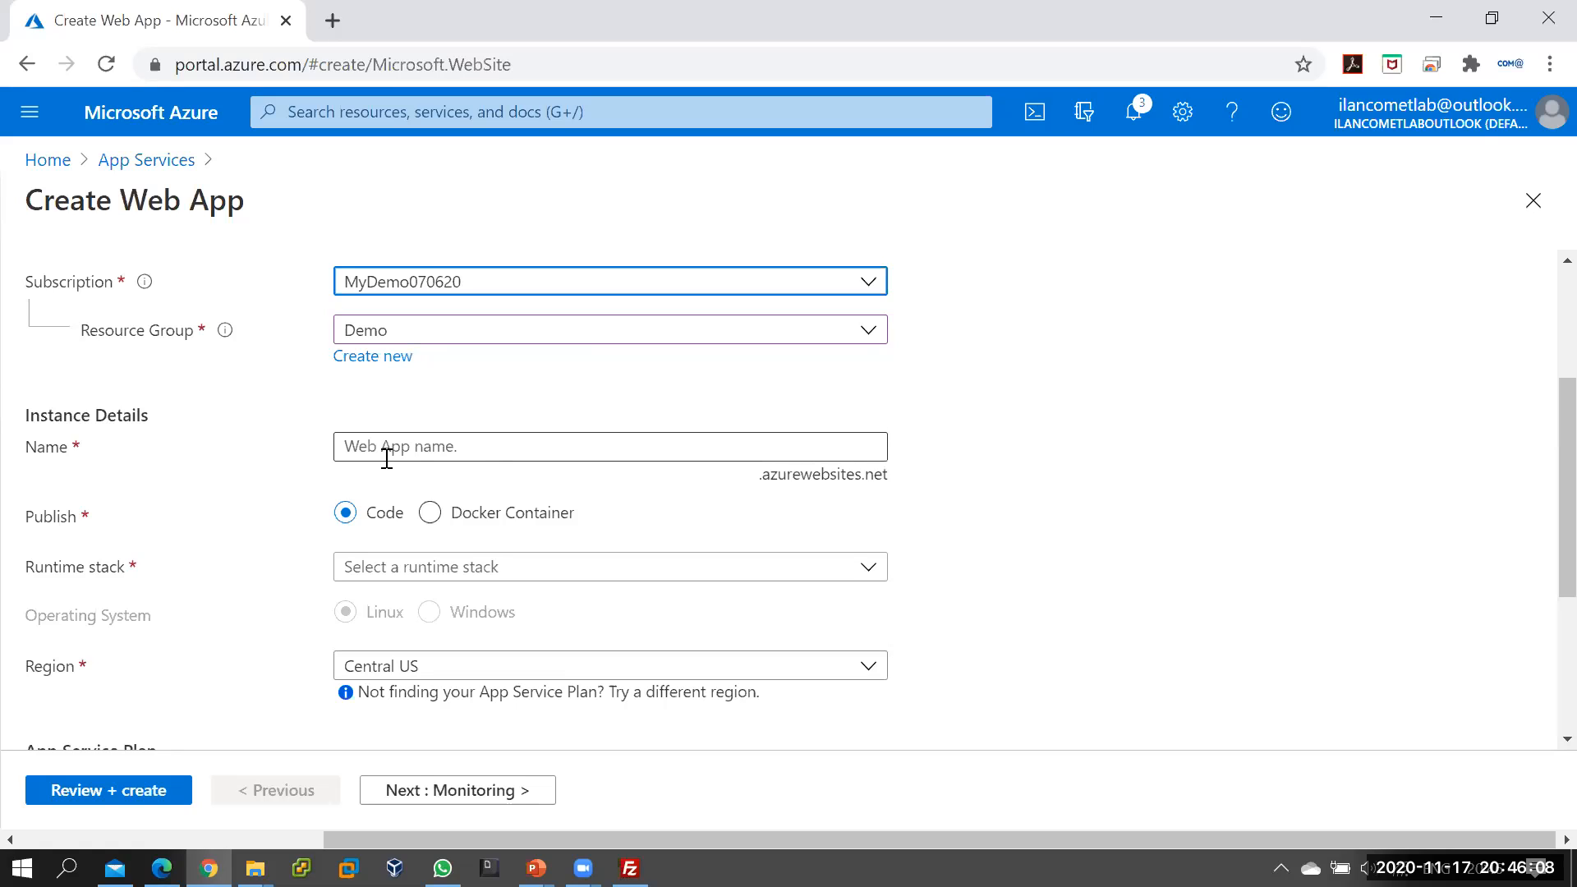
- Name the web app cometlab under the azurewebsites.net domain
click(480, 452)
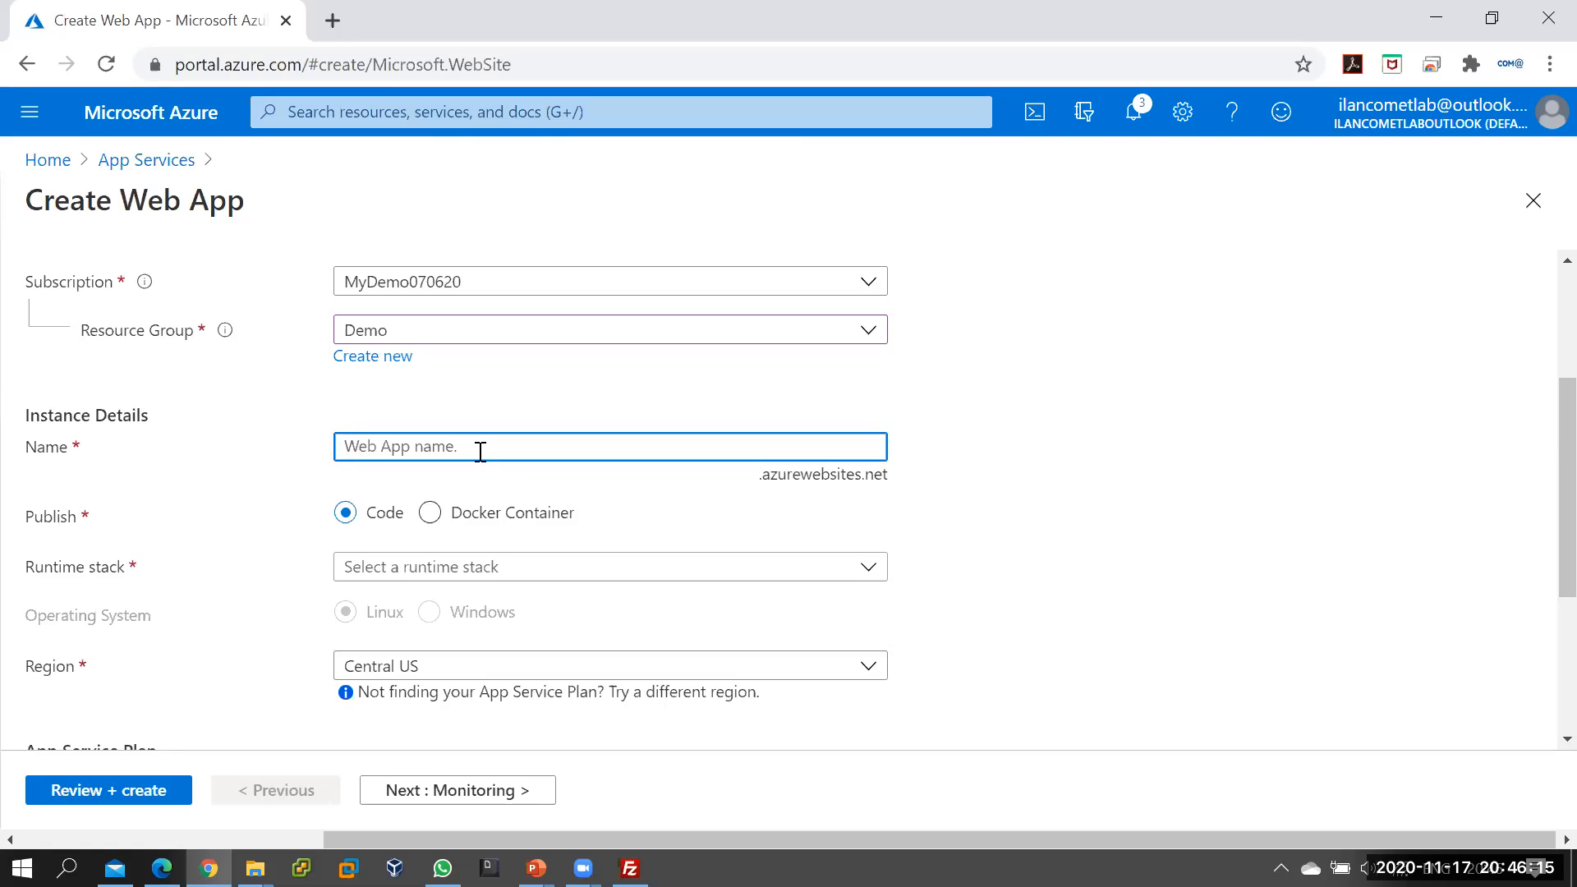
text(cometlab)
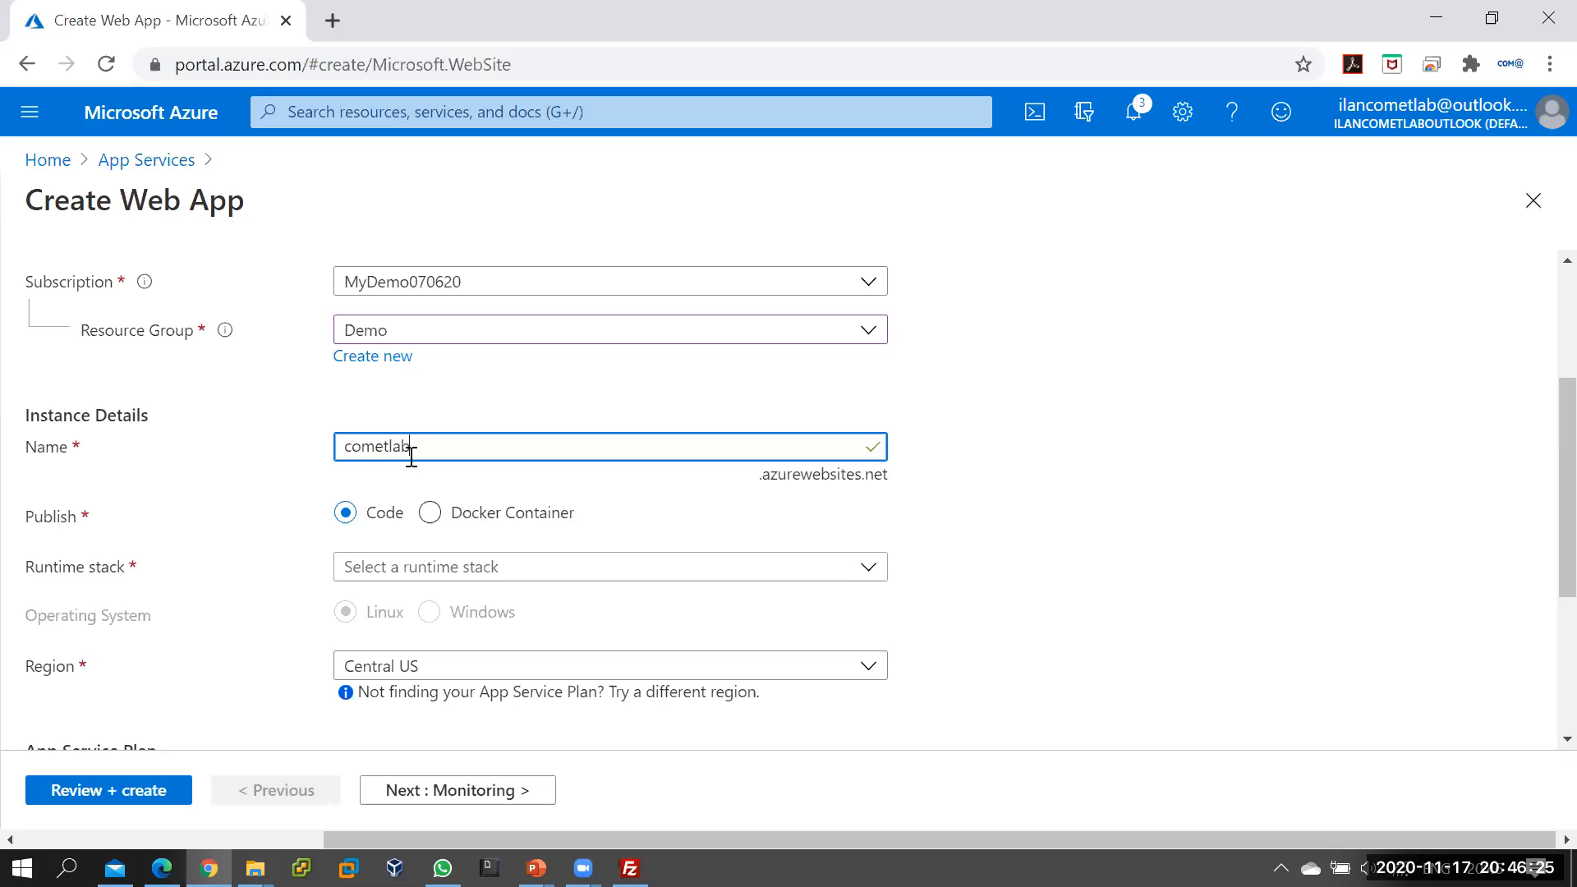
drag(412, 448, 352, 448)
drag(770, 483, 888, 487)
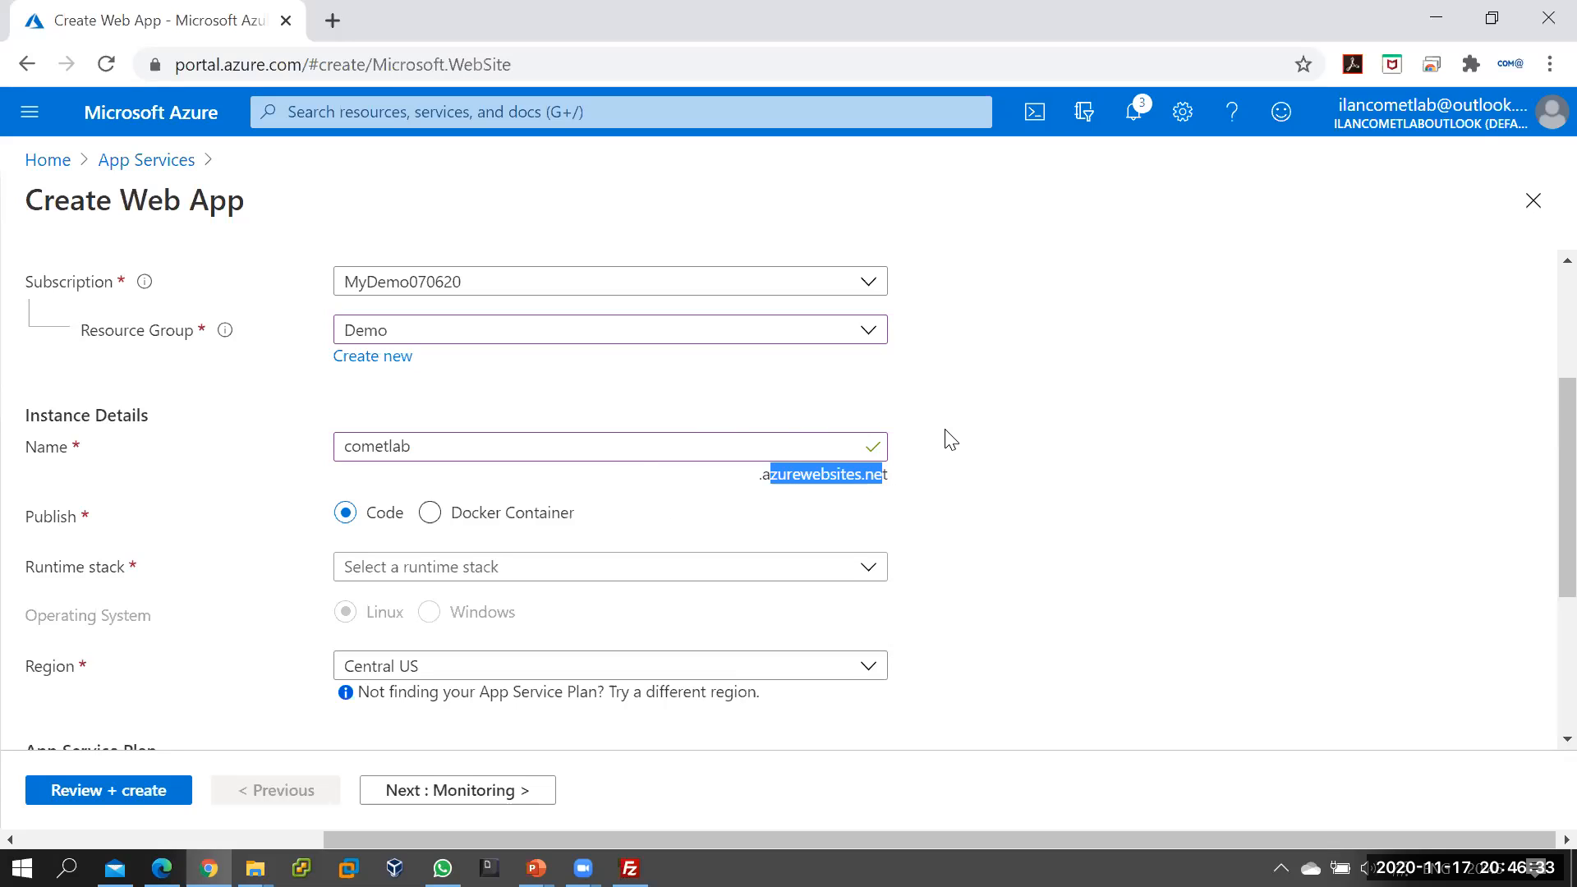
click(1141, 442)
- Set the web app's runtime stack to .NET 5 (Early Access), keeping code as the publish type
scroll(1120, 444, down, 1)
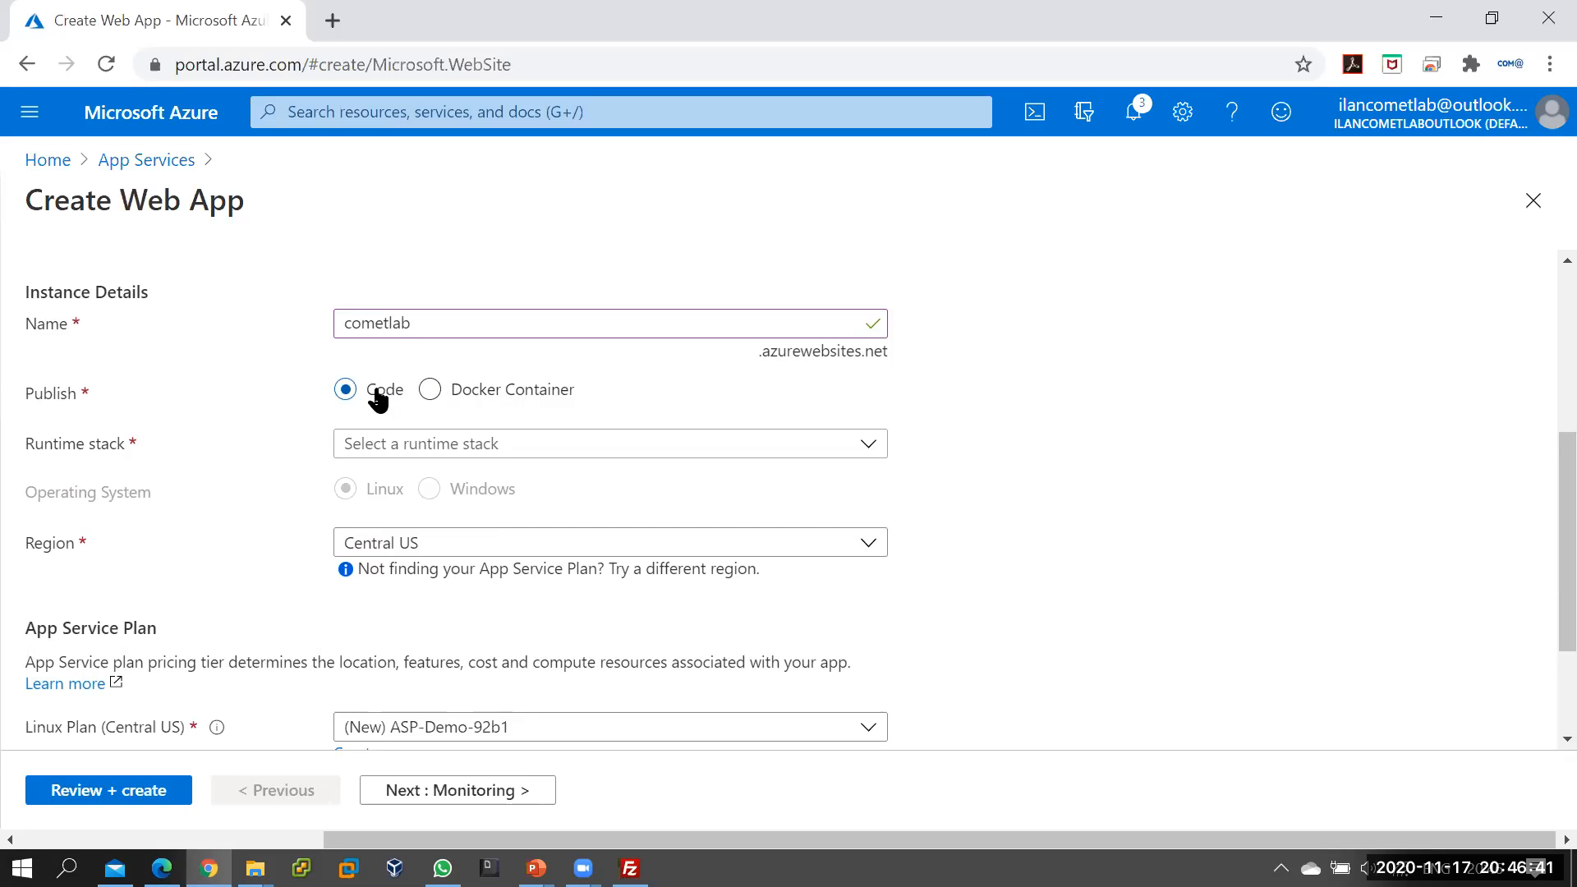
click(436, 455)
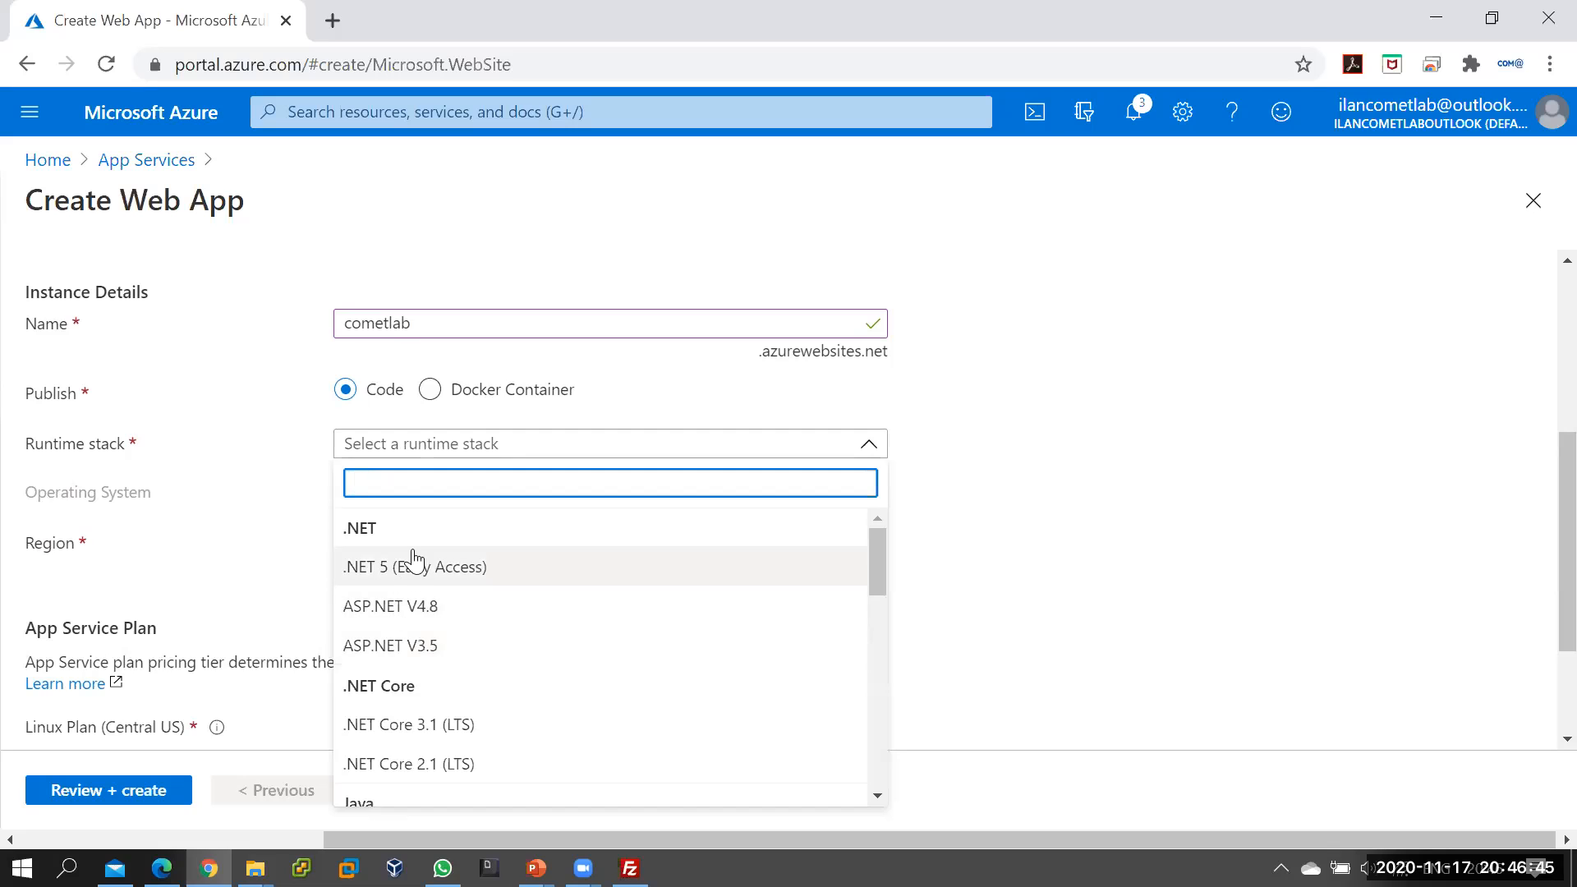
click(434, 568)
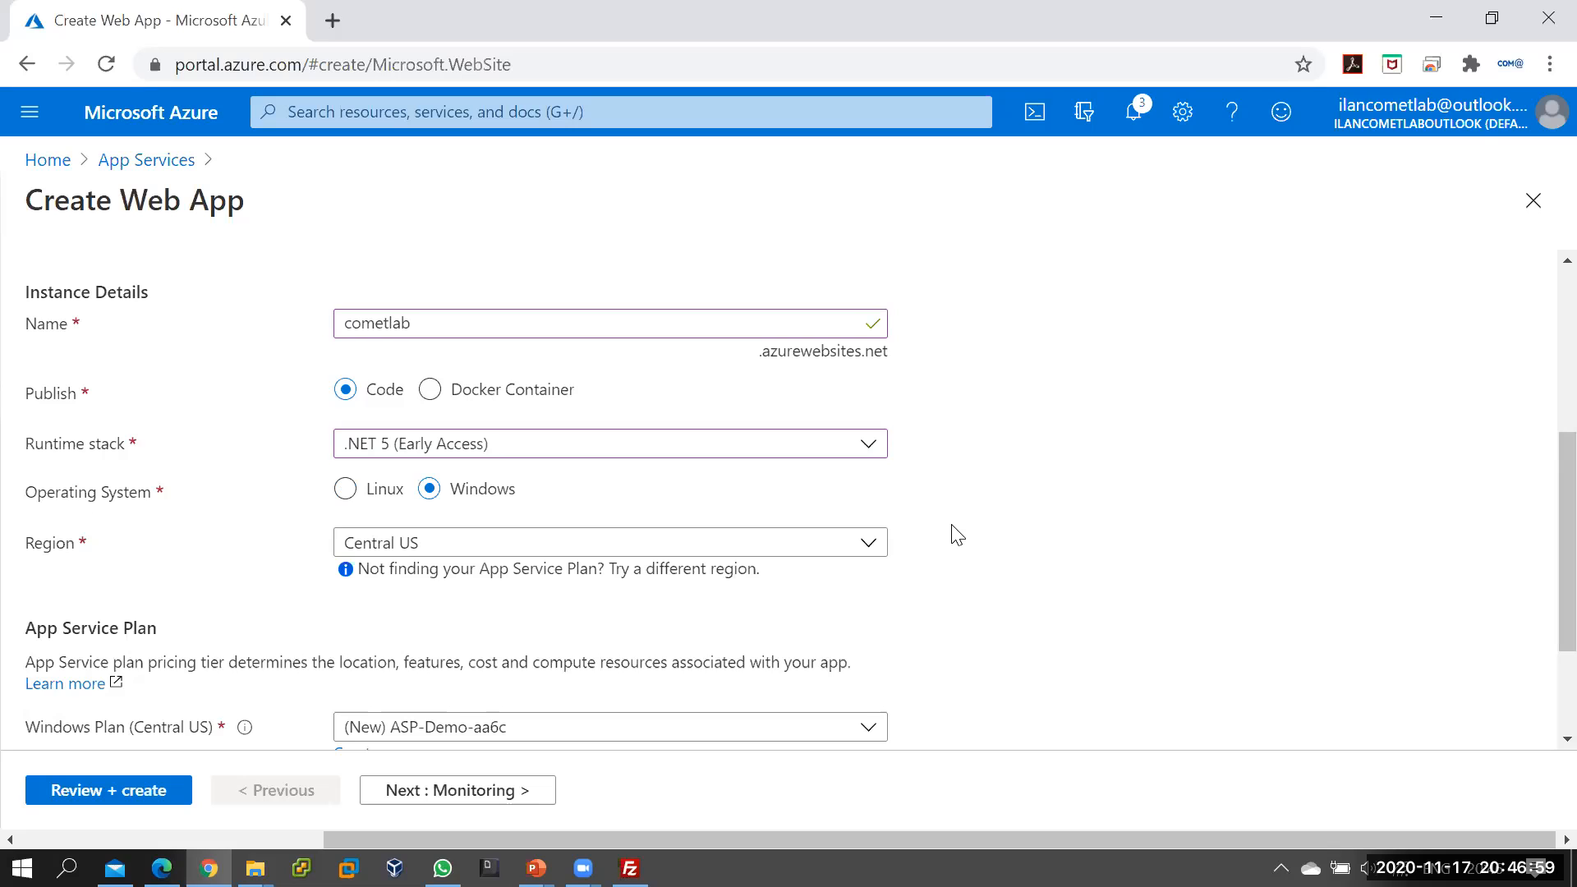
- Look through the available regions and choose Central US for the web app
scroll(952, 532, down, 2)
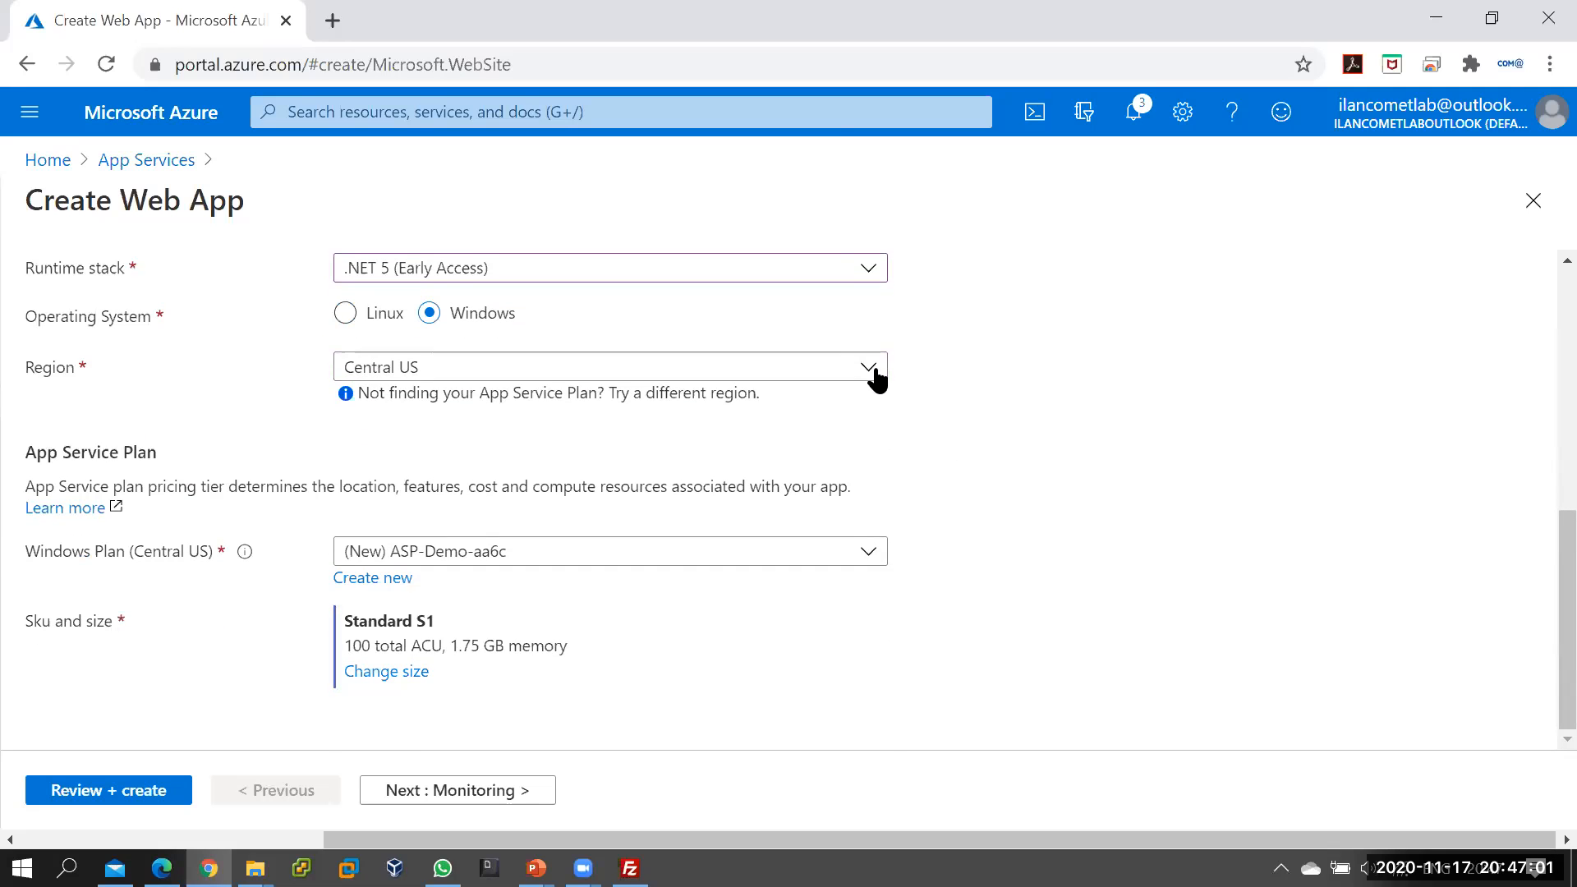
click(876, 377)
mouse_move(880, 471)
mouse_down()
mouse_move(898, 599)
mouse_move(889, 711)
mouse_move(885, 459)
mouse_up()
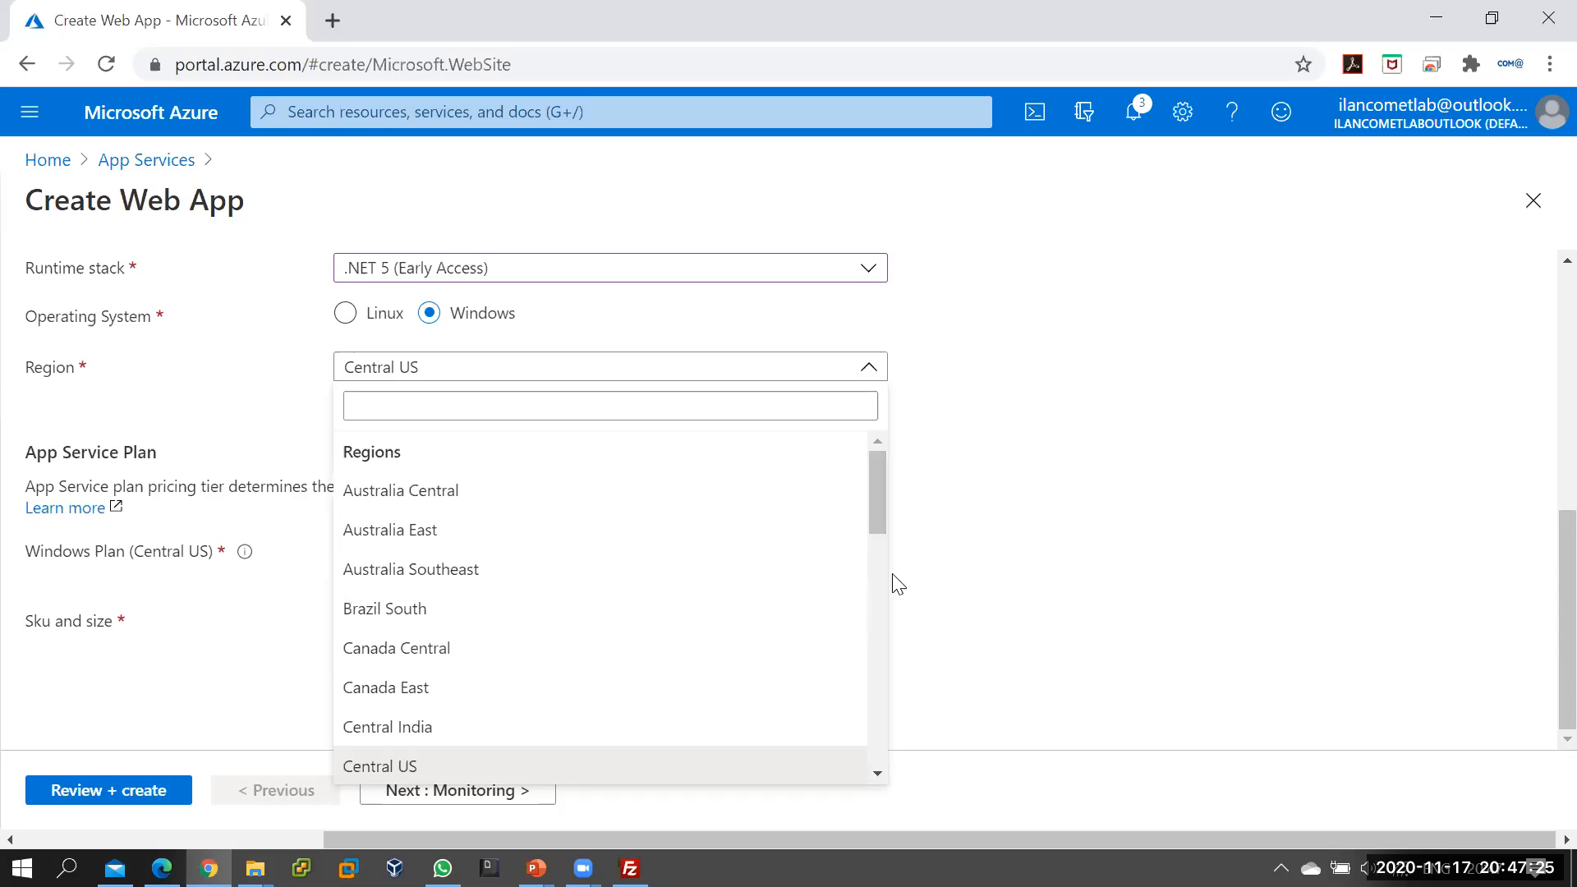
click(422, 767)
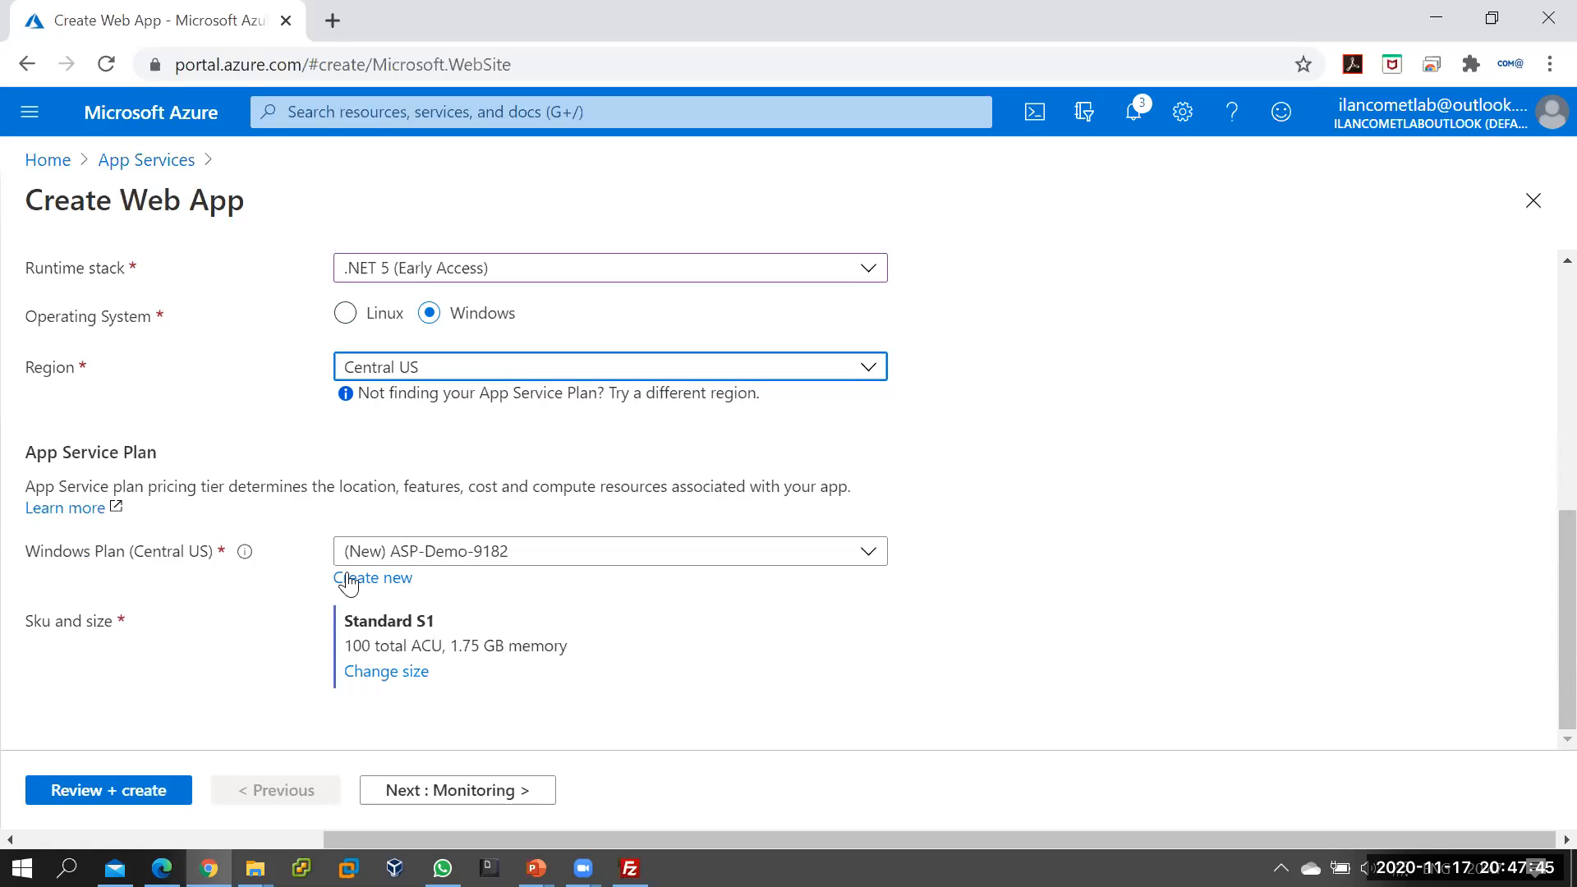
- Open the plan's production pricing tiers and examine the features and hardware included with P2V2
click(383, 675)
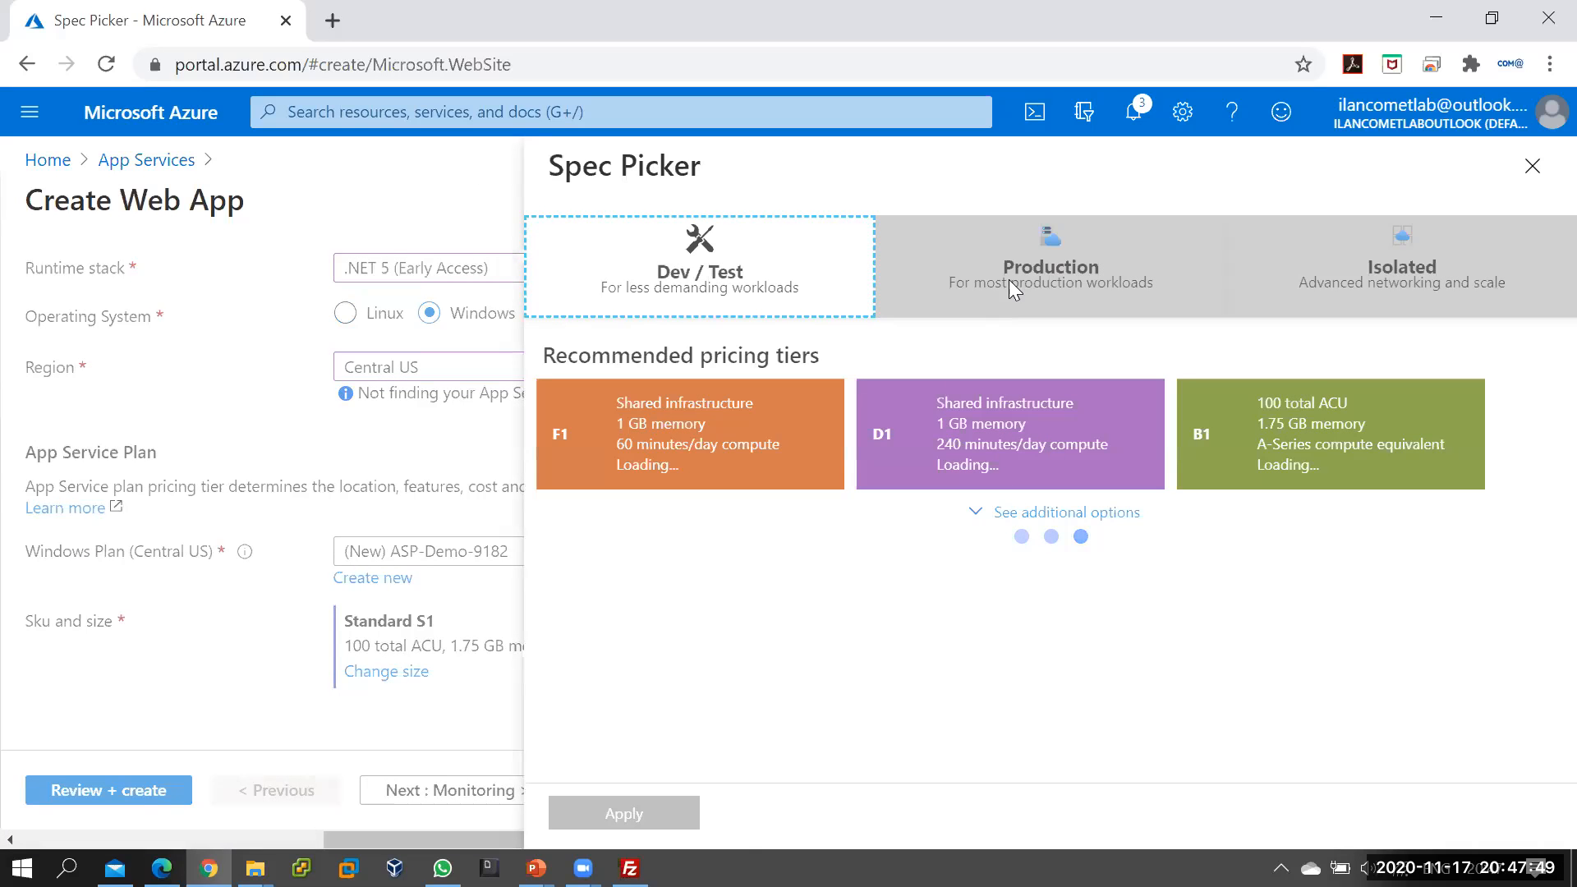
click(1068, 271)
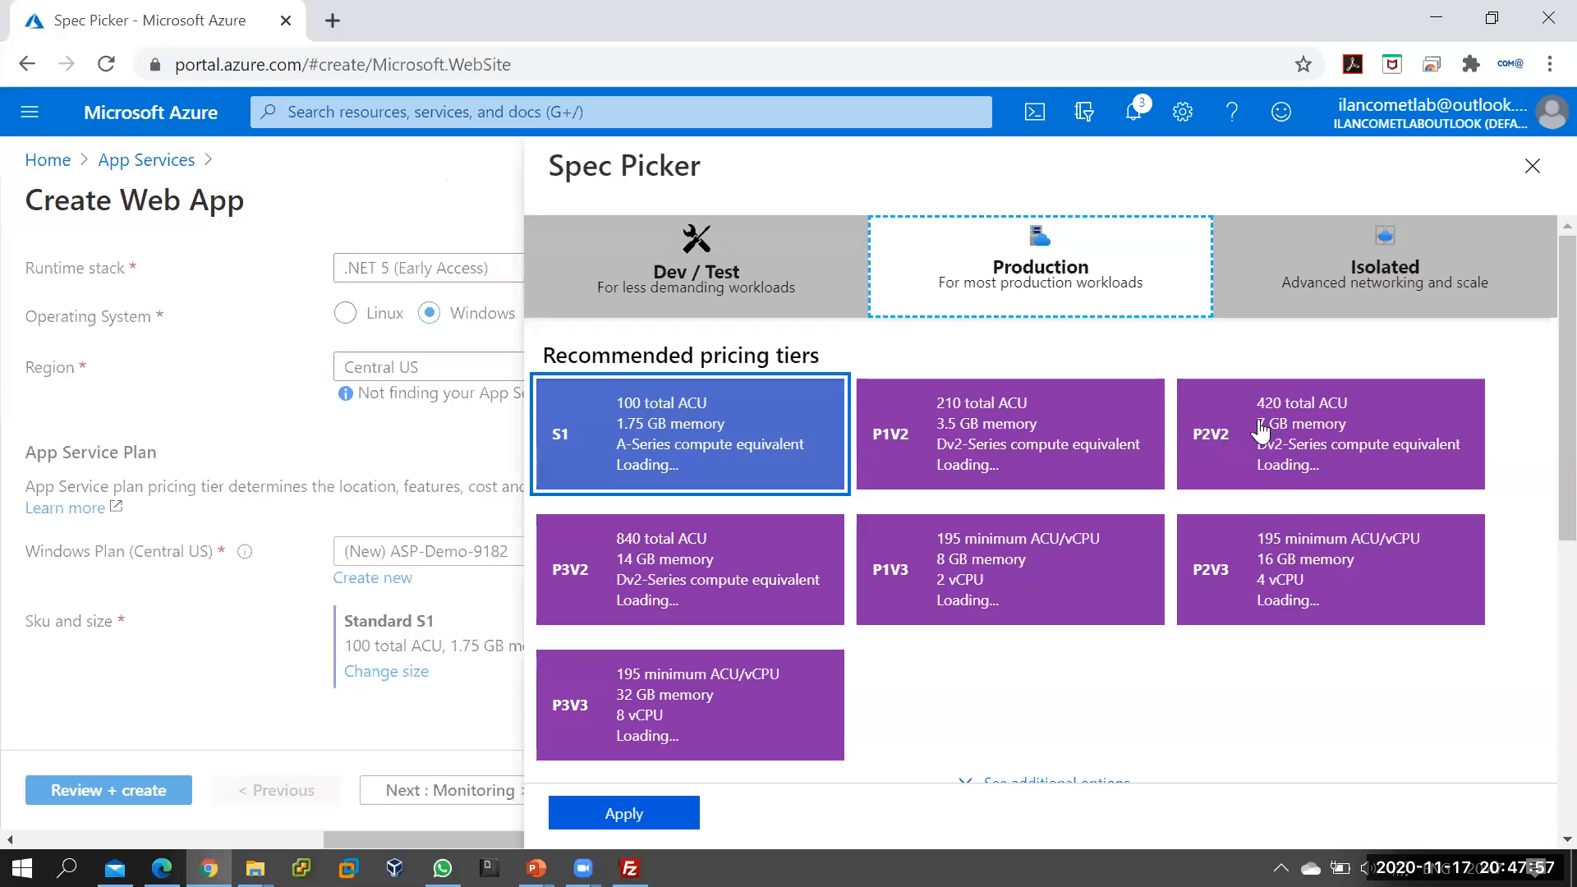
click(1304, 424)
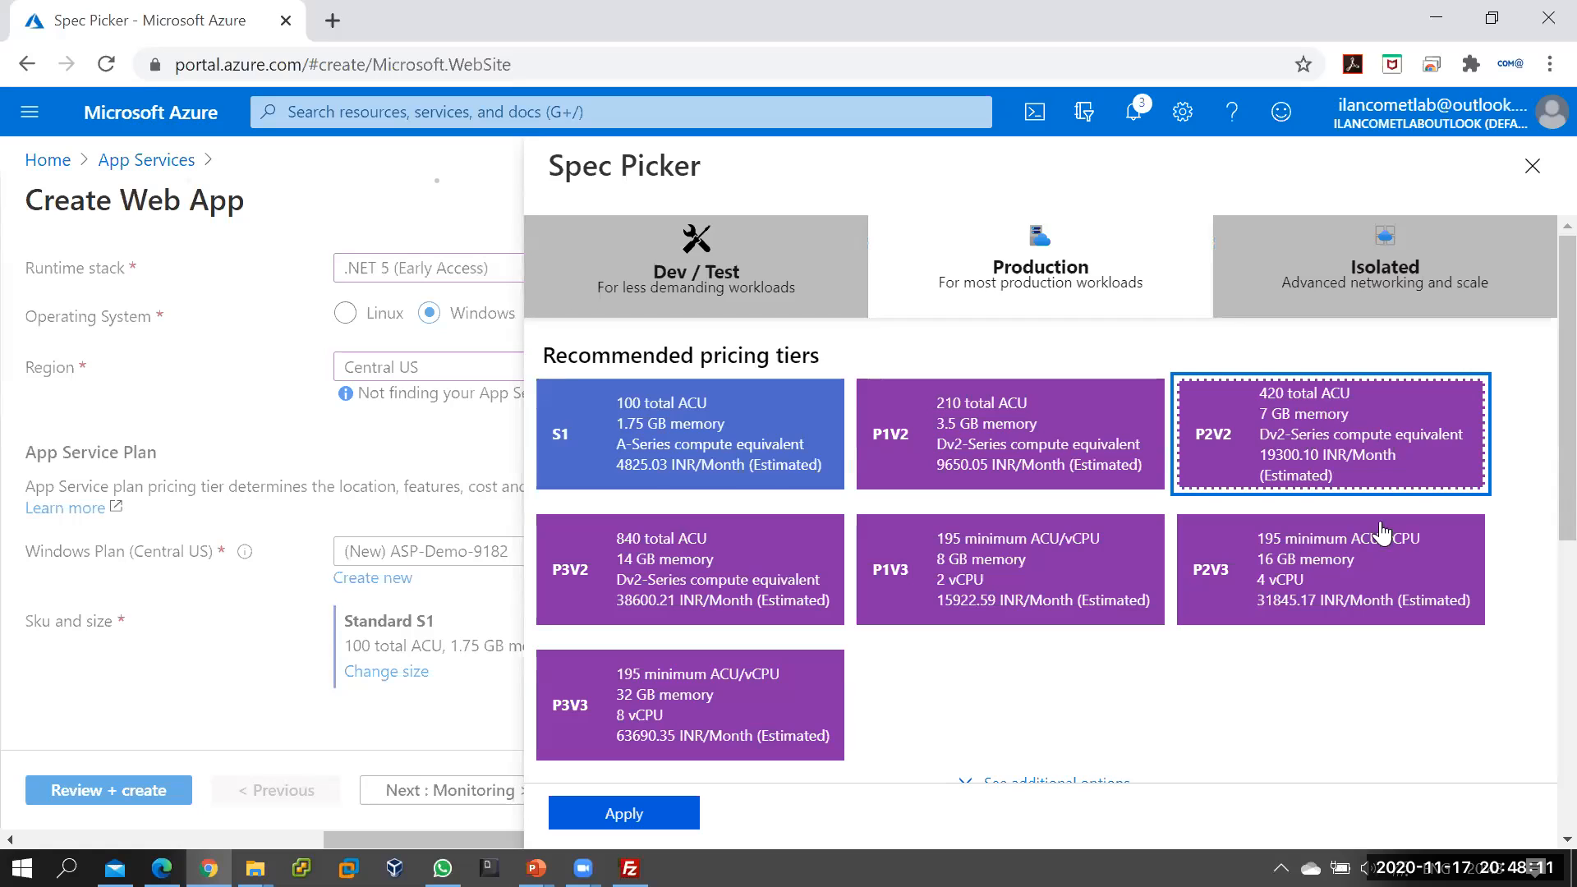
scroll(829, 664, down, 2)
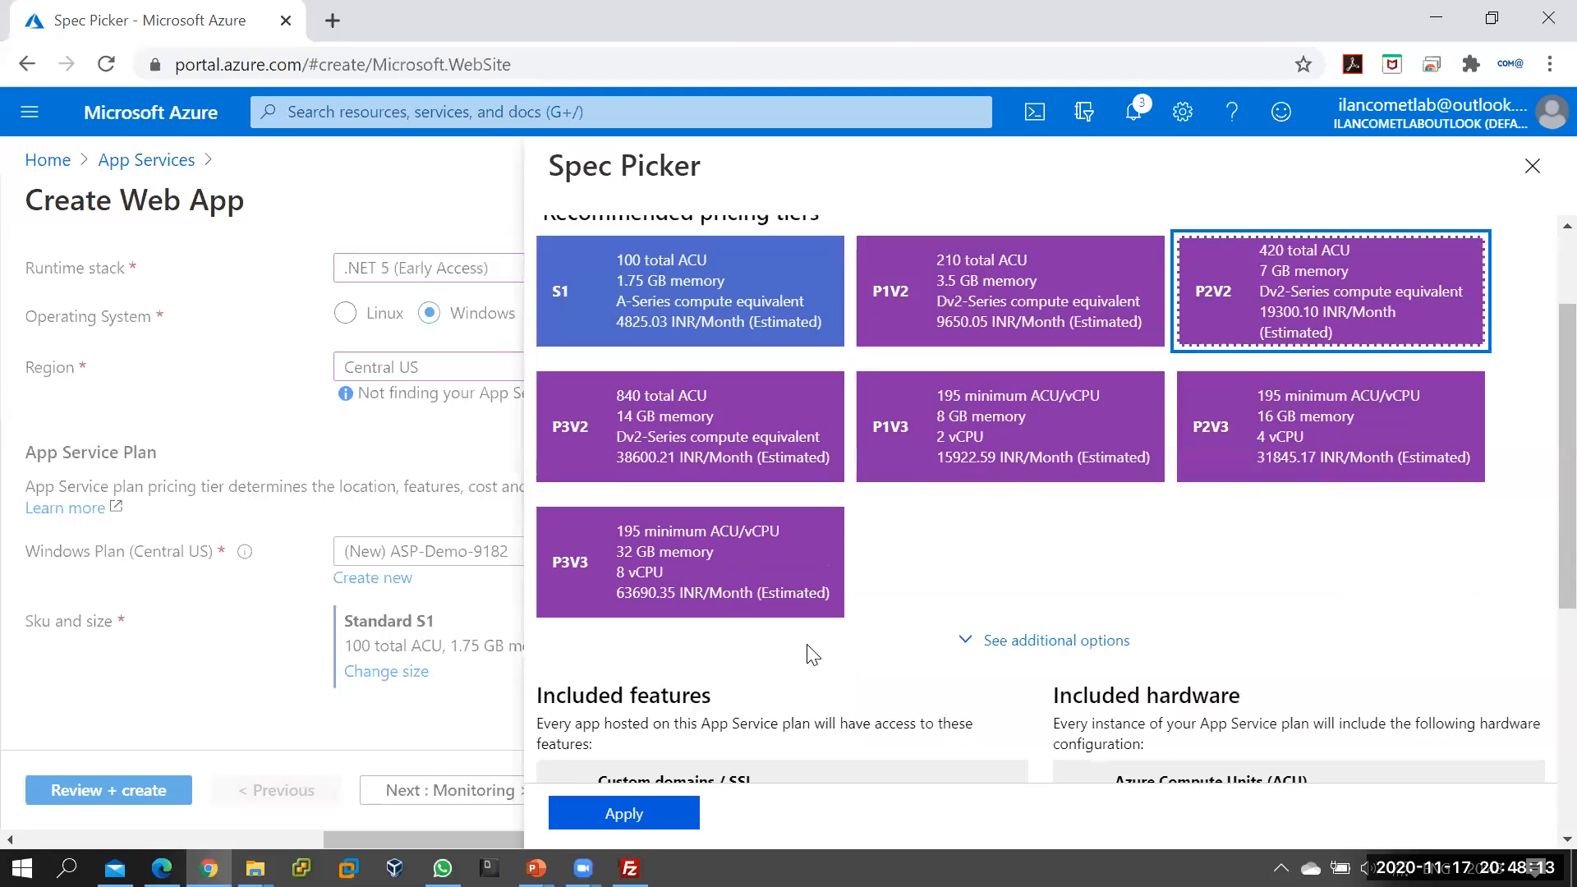
scroll(812, 655, down, 3)
scroll(1078, 575, down, 3)
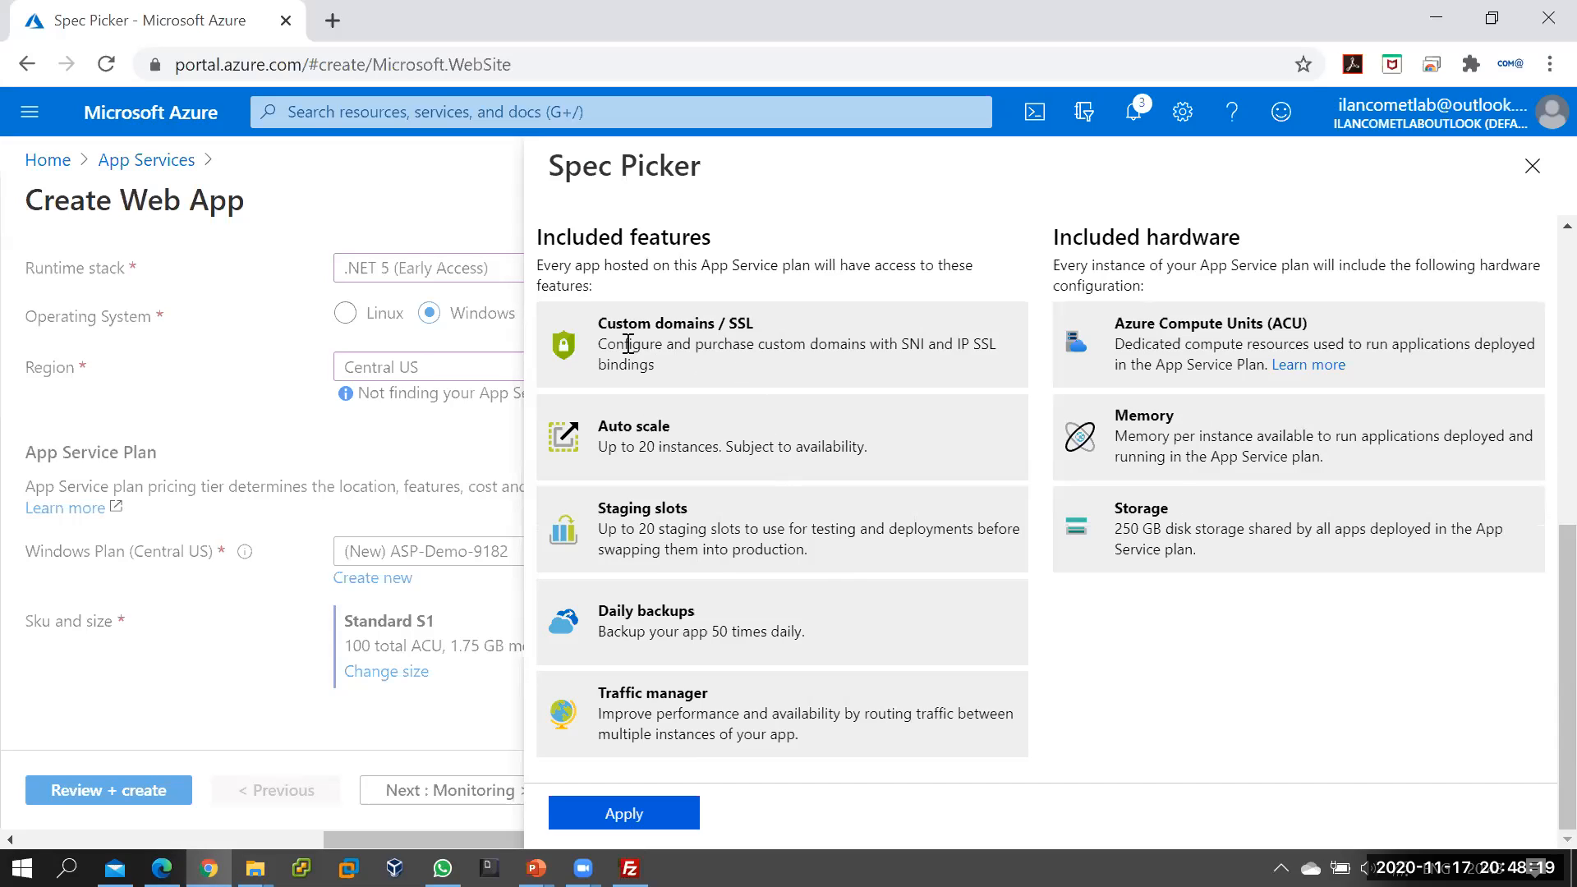
drag(627, 337, 703, 336)
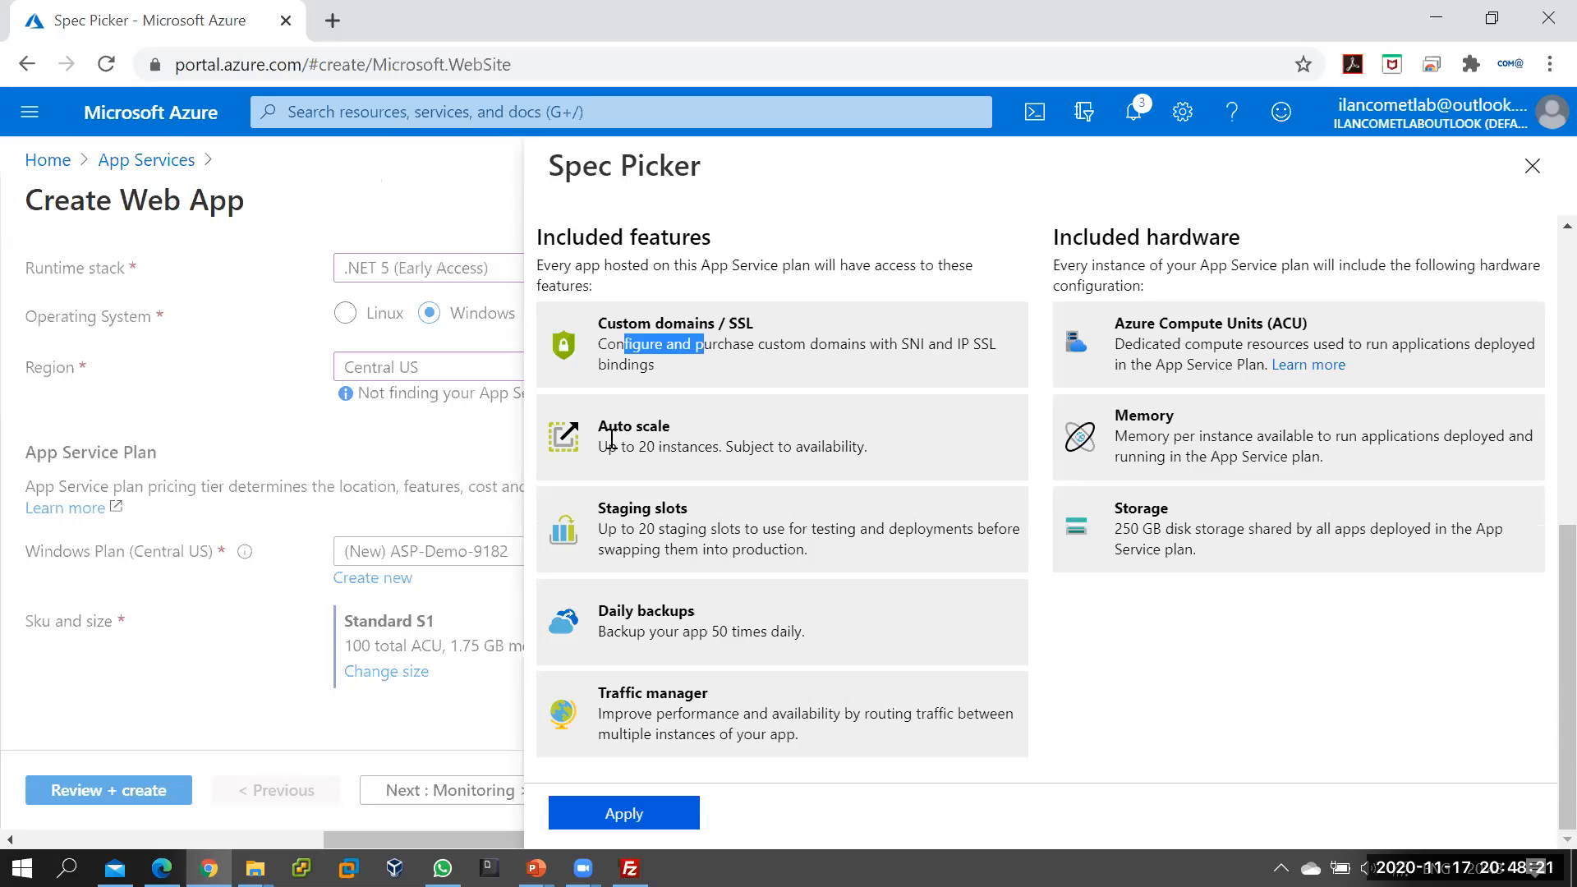
drag(610, 445, 723, 459)
drag(626, 529, 662, 528)
drag(658, 614, 760, 641)
drag(664, 713, 787, 713)
drag(1201, 528, 1095, 530)
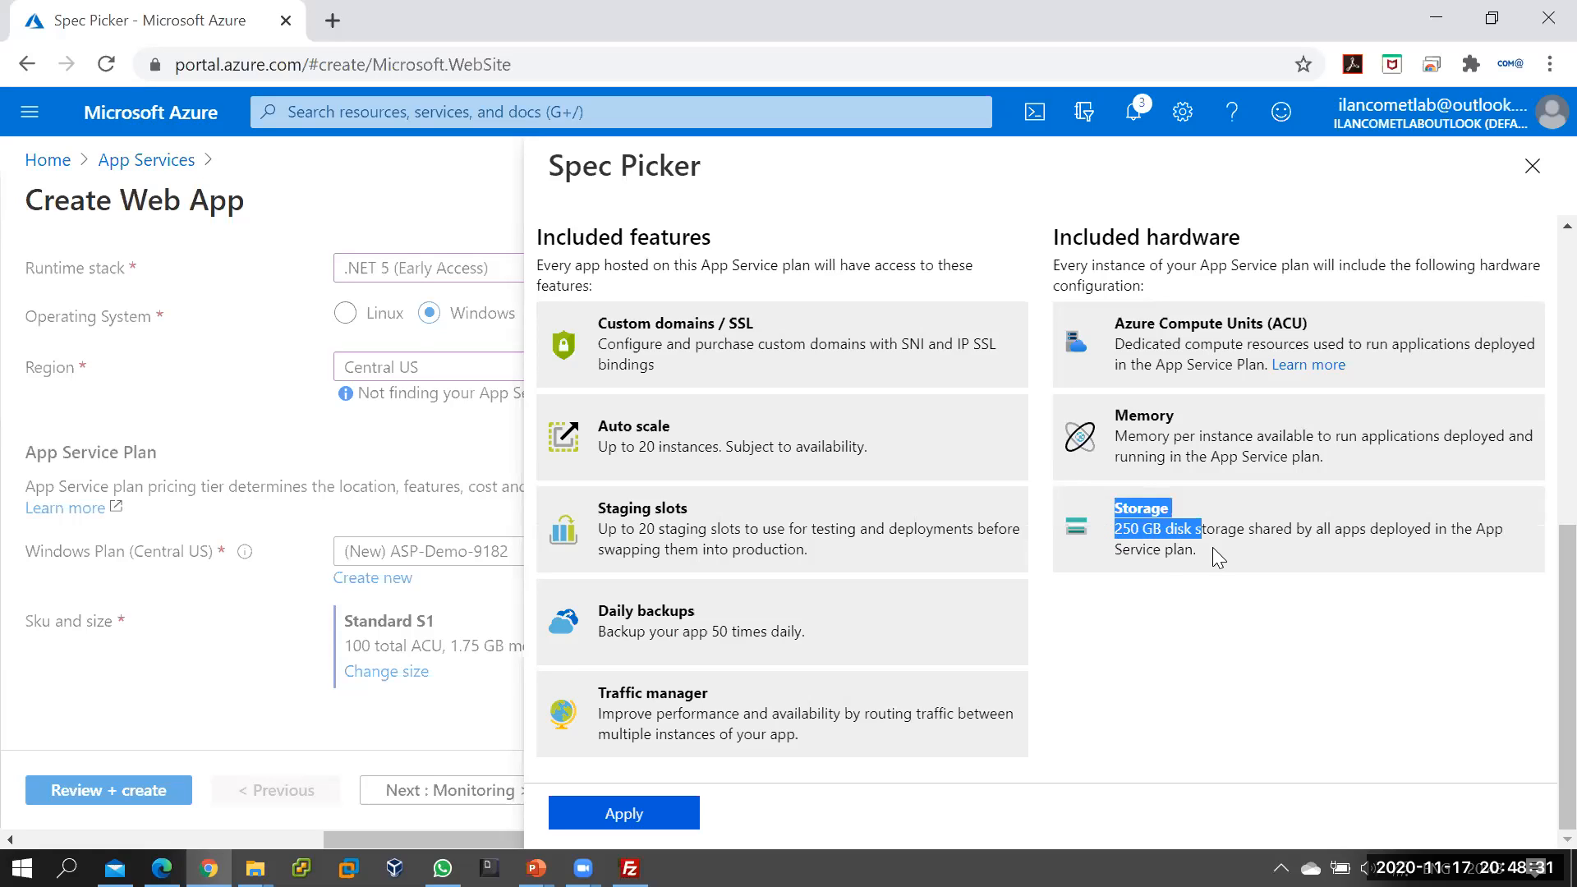
- Switch to the S1 tier and examine its included storage, backups, staging slots, auto scale and custom domains
scroll(1213, 547, up, 7)
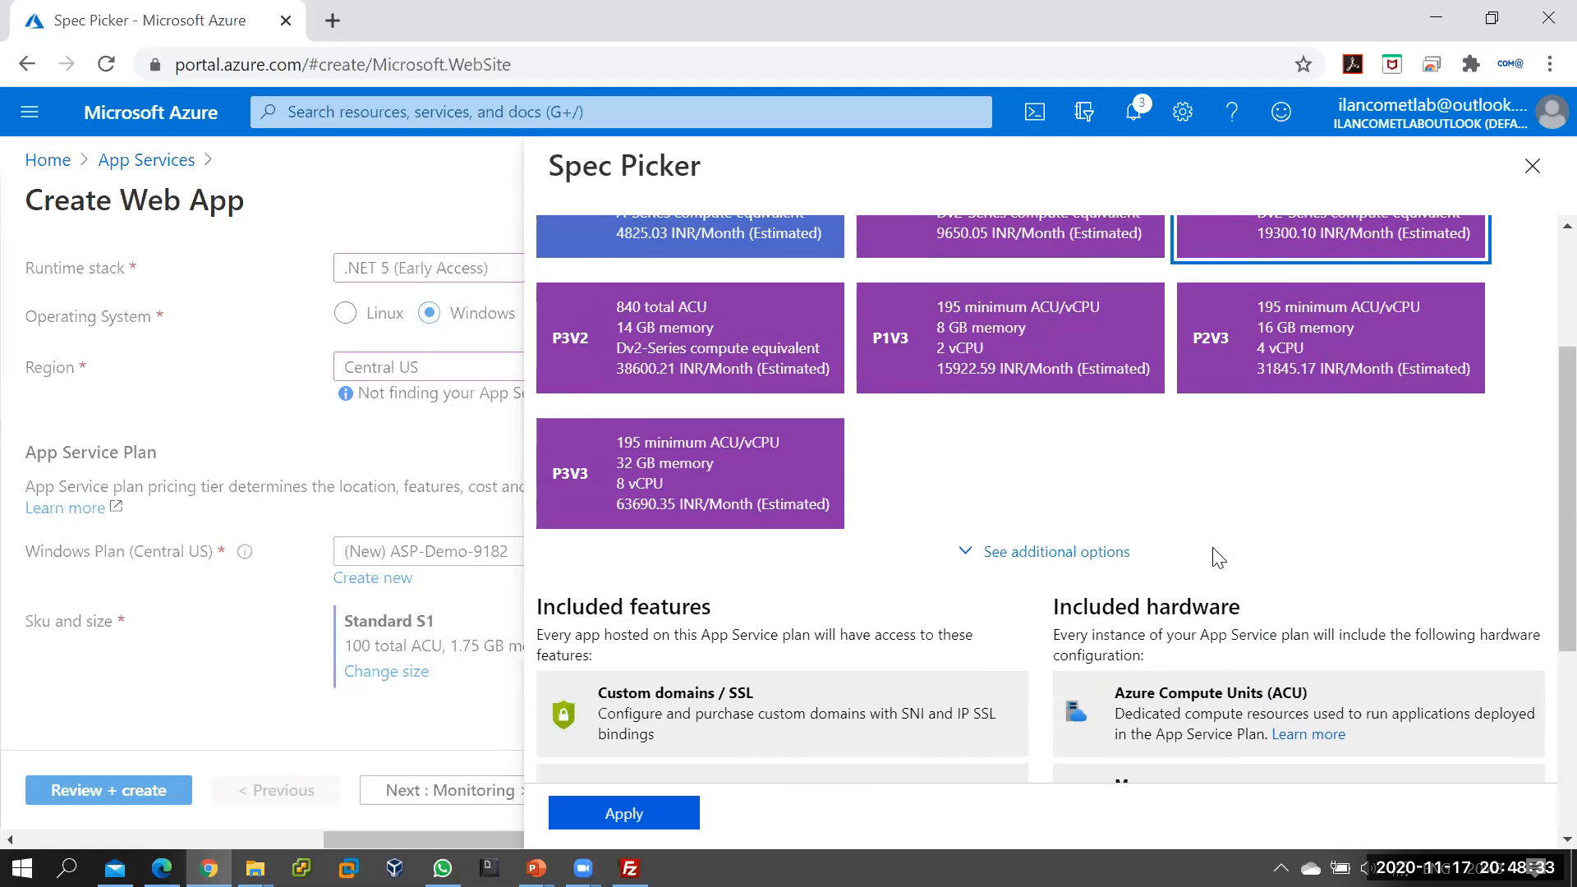
click(741, 421)
scroll(1120, 638, down, 5)
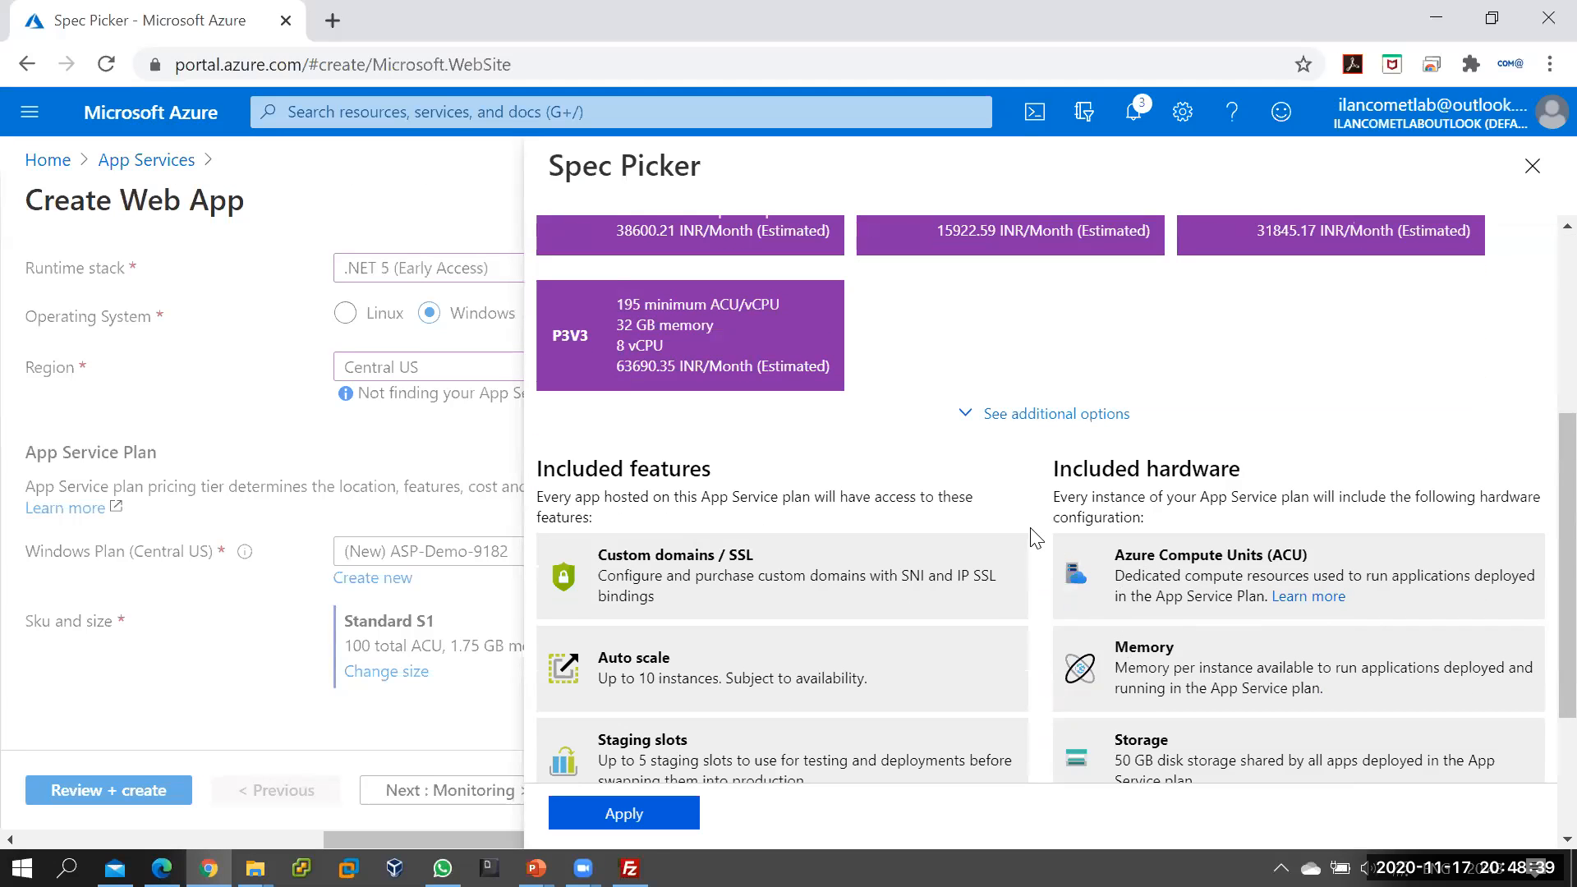
scroll(876, 454, up, 5)
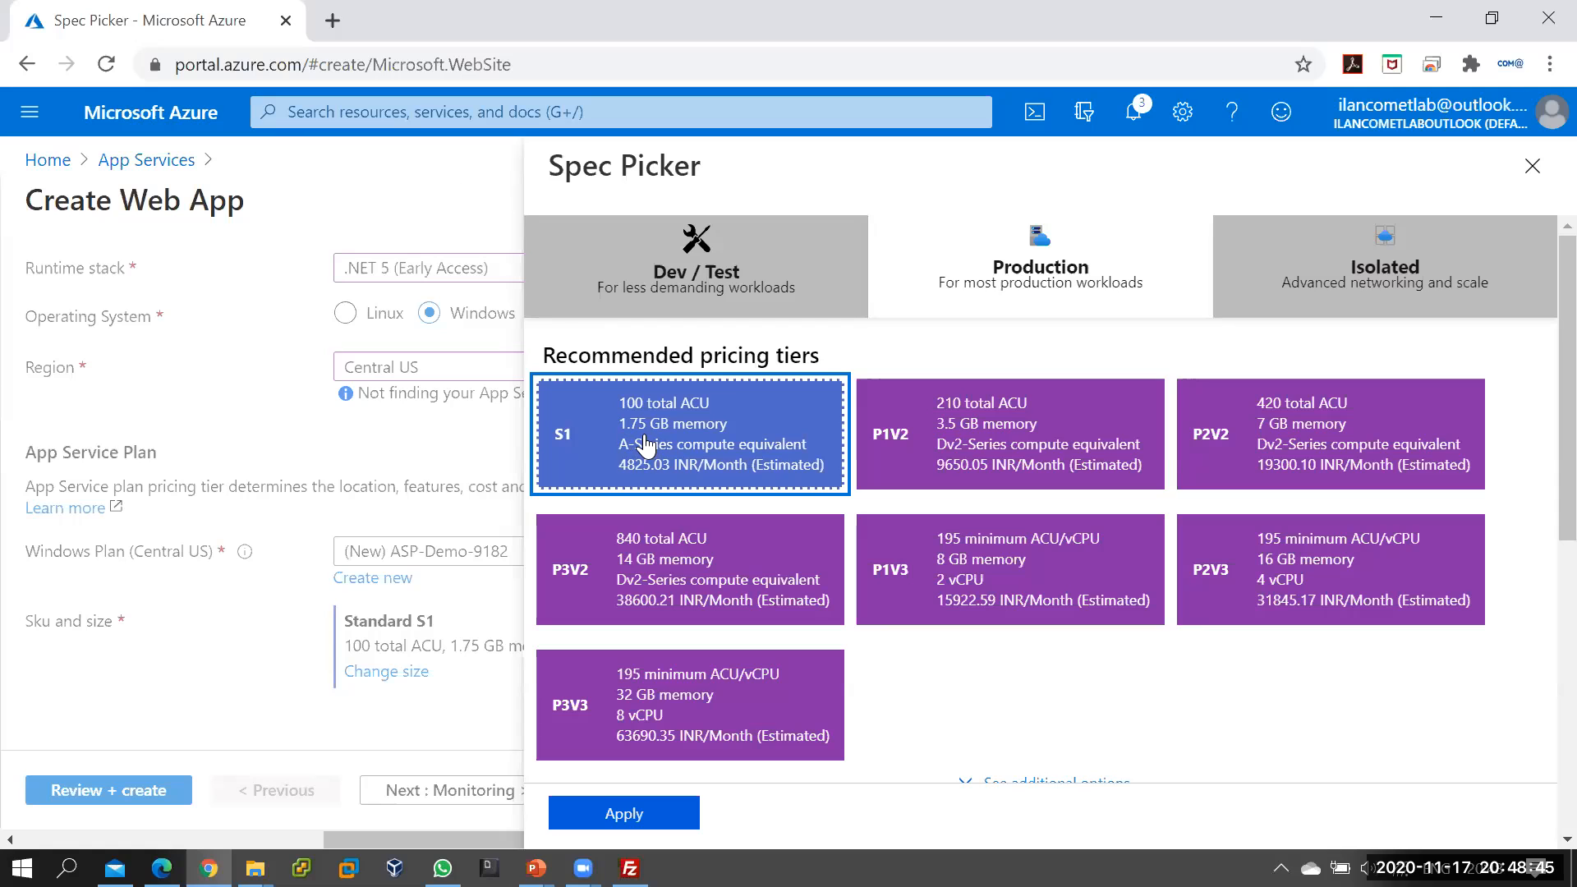
scroll(876, 534, down, 10)
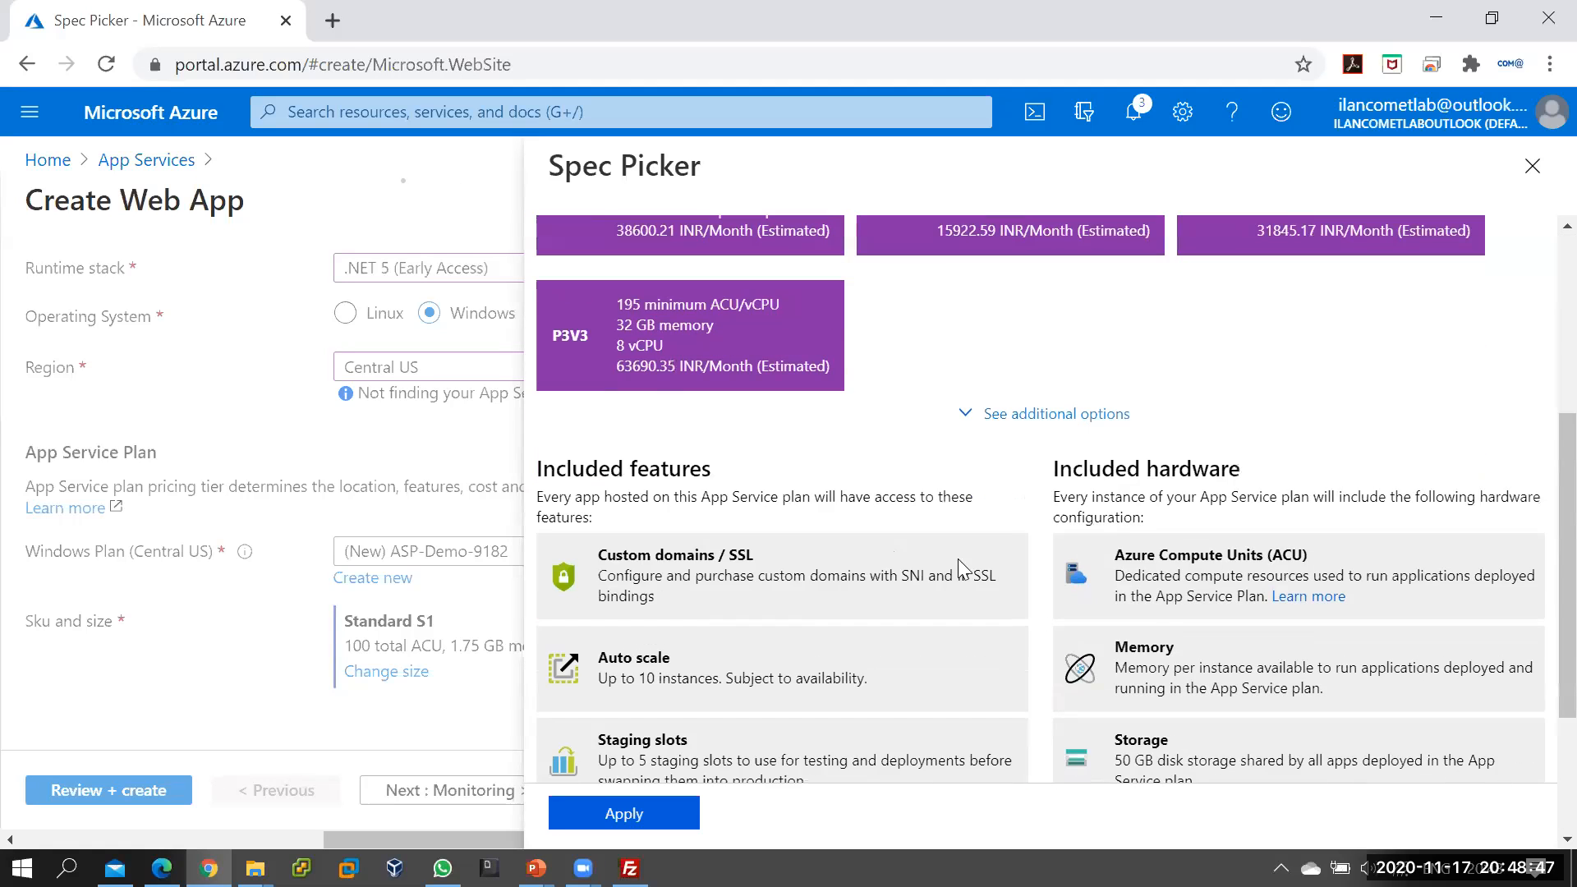
drag(1122, 530, 1131, 530)
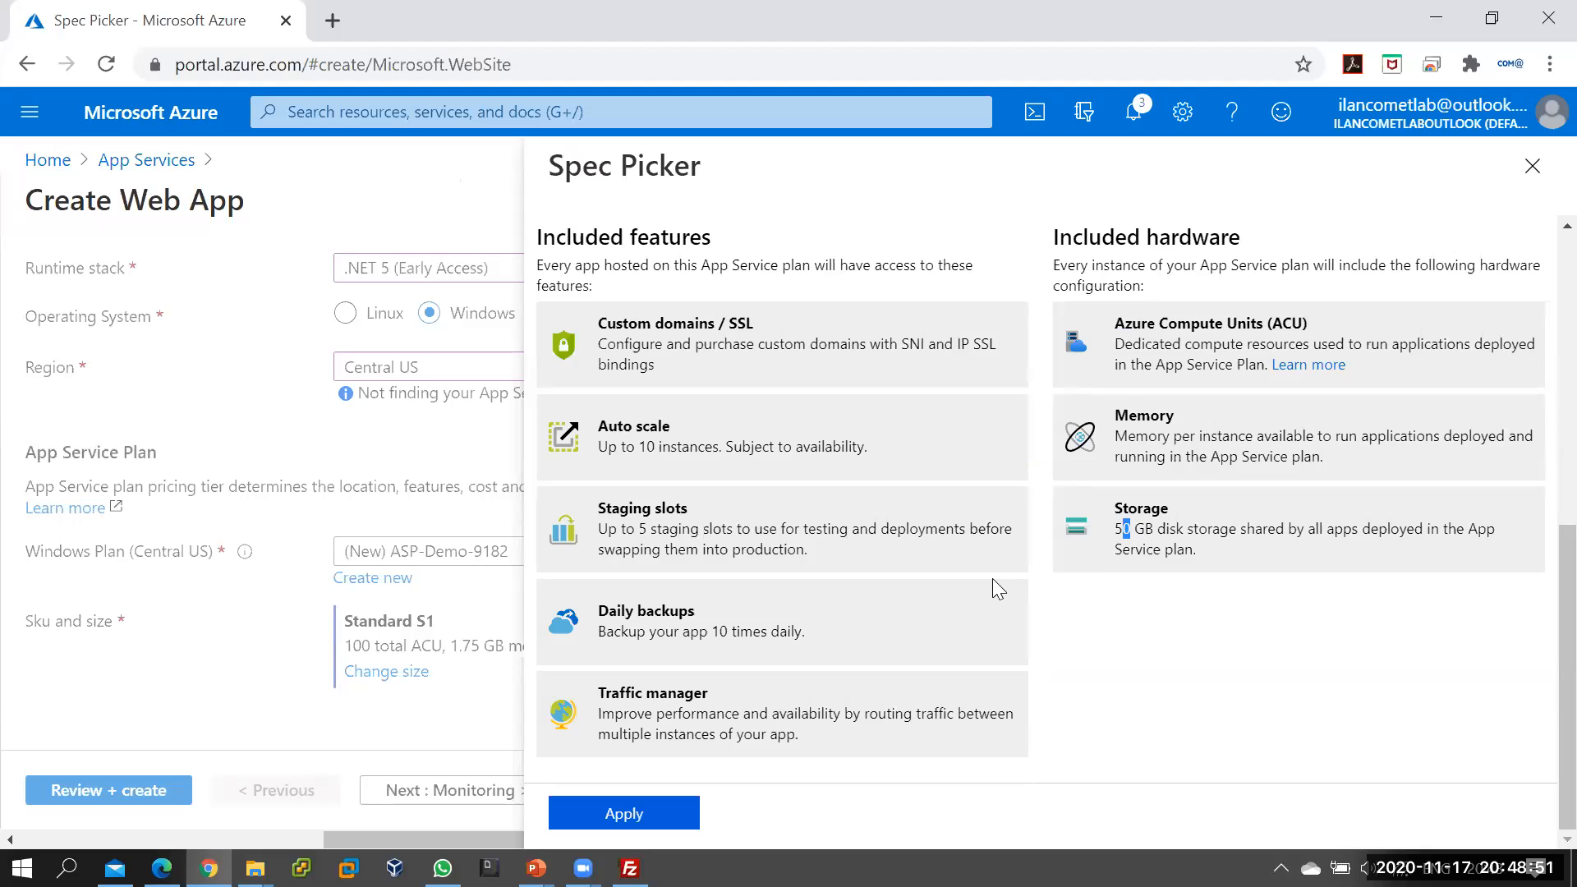
drag(739, 632, 680, 641)
drag(660, 547, 582, 534)
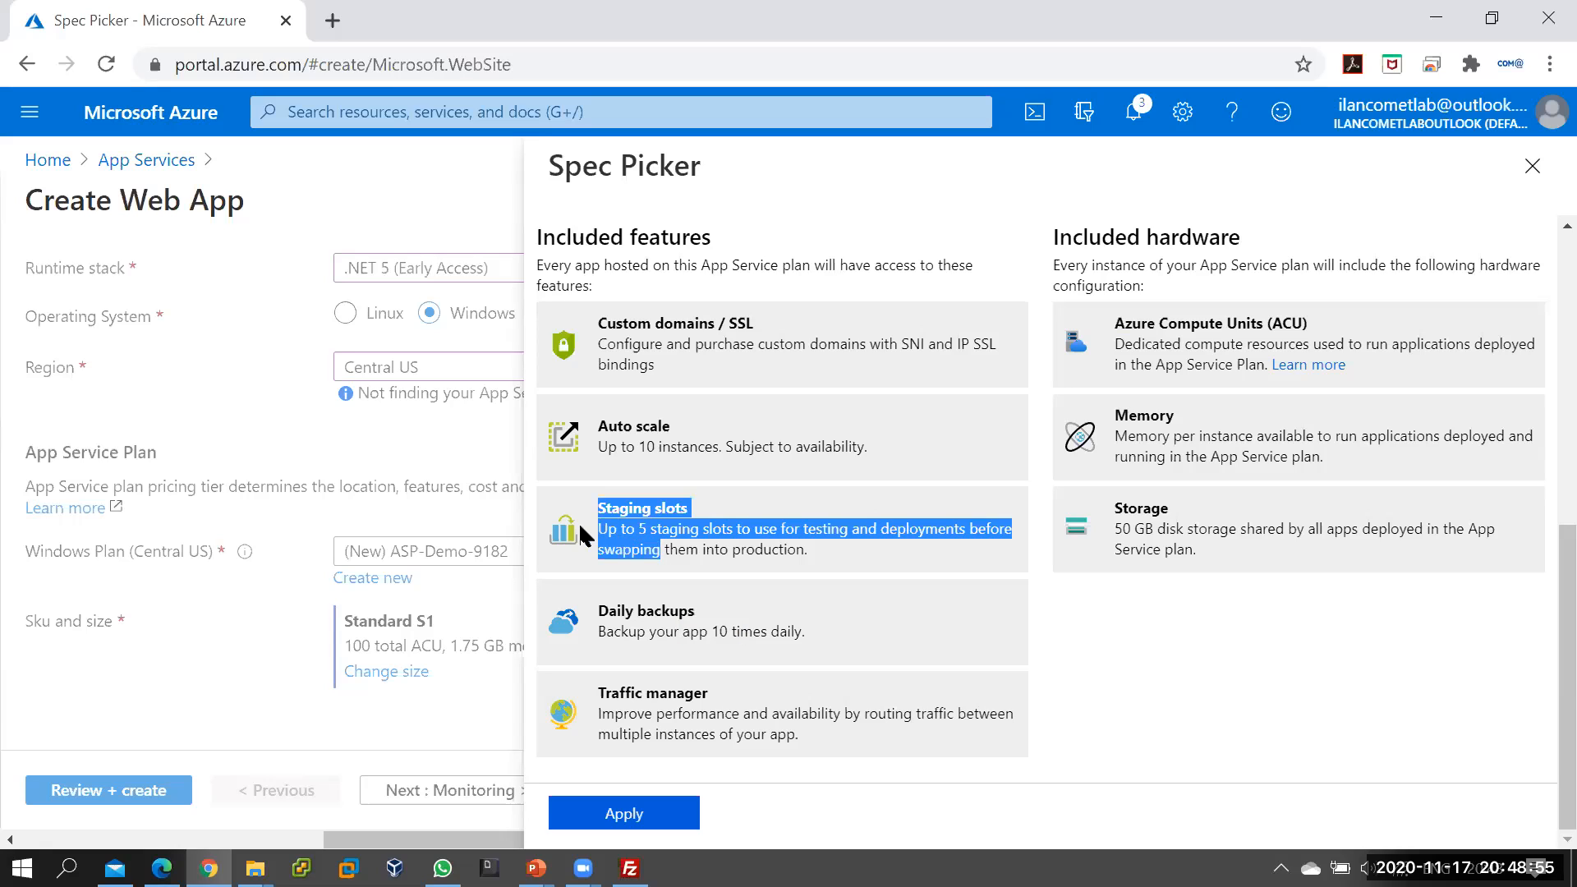
drag(607, 446, 698, 446)
drag(686, 323, 761, 325)
- Apply the S1 production tier as the App Service plan's size
scroll(1037, 460, up, 6)
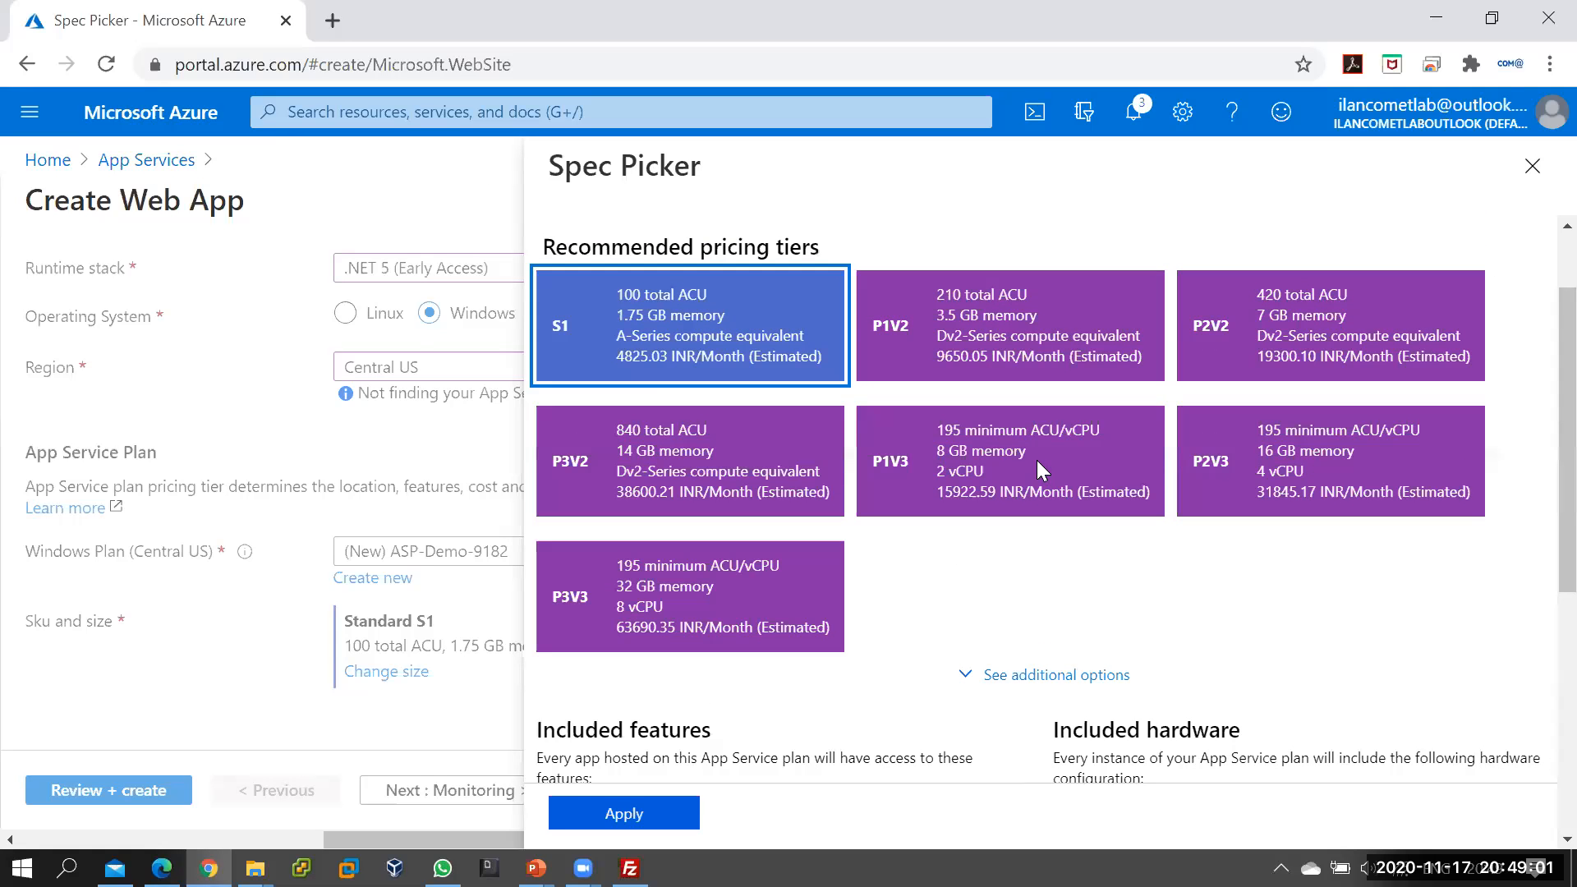
click(640, 349)
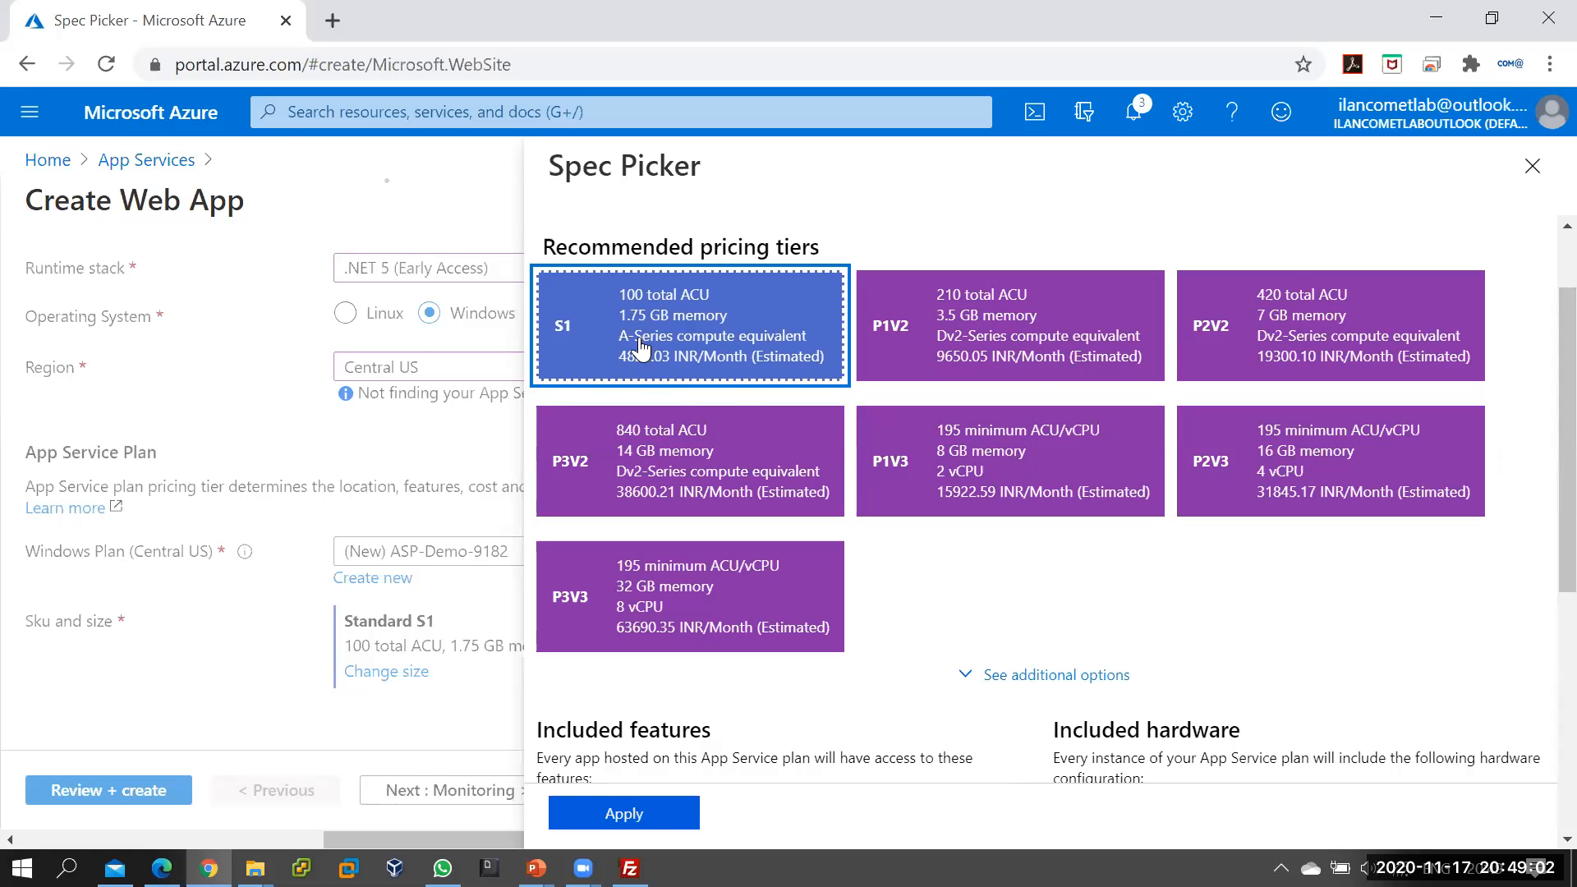
click(623, 814)
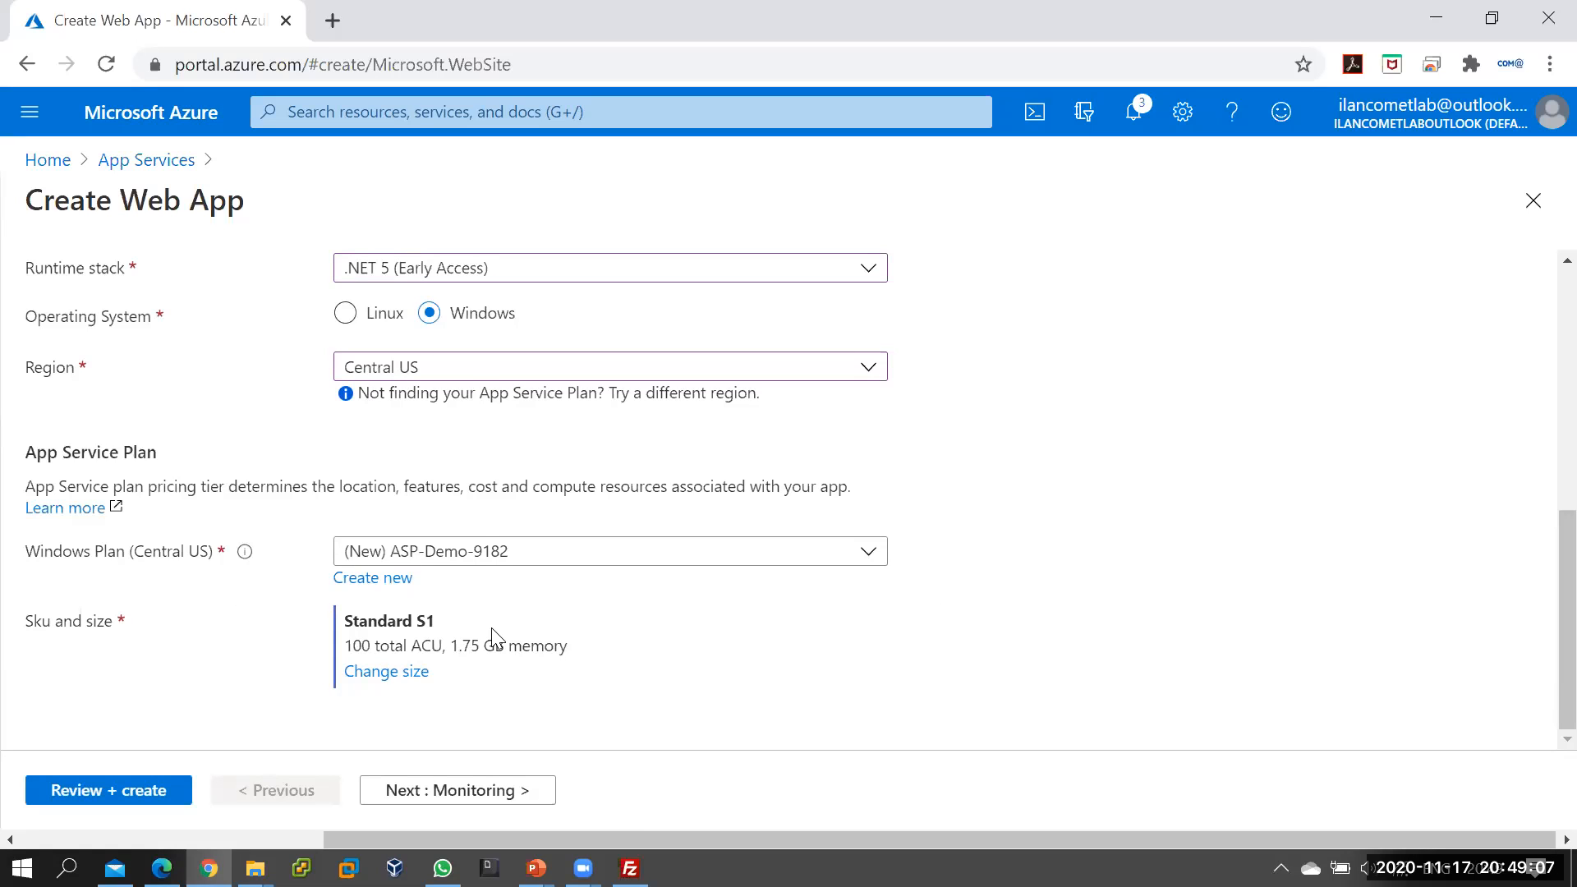
- Review the web app's configuration summary and submit it for creation
click(105, 793)
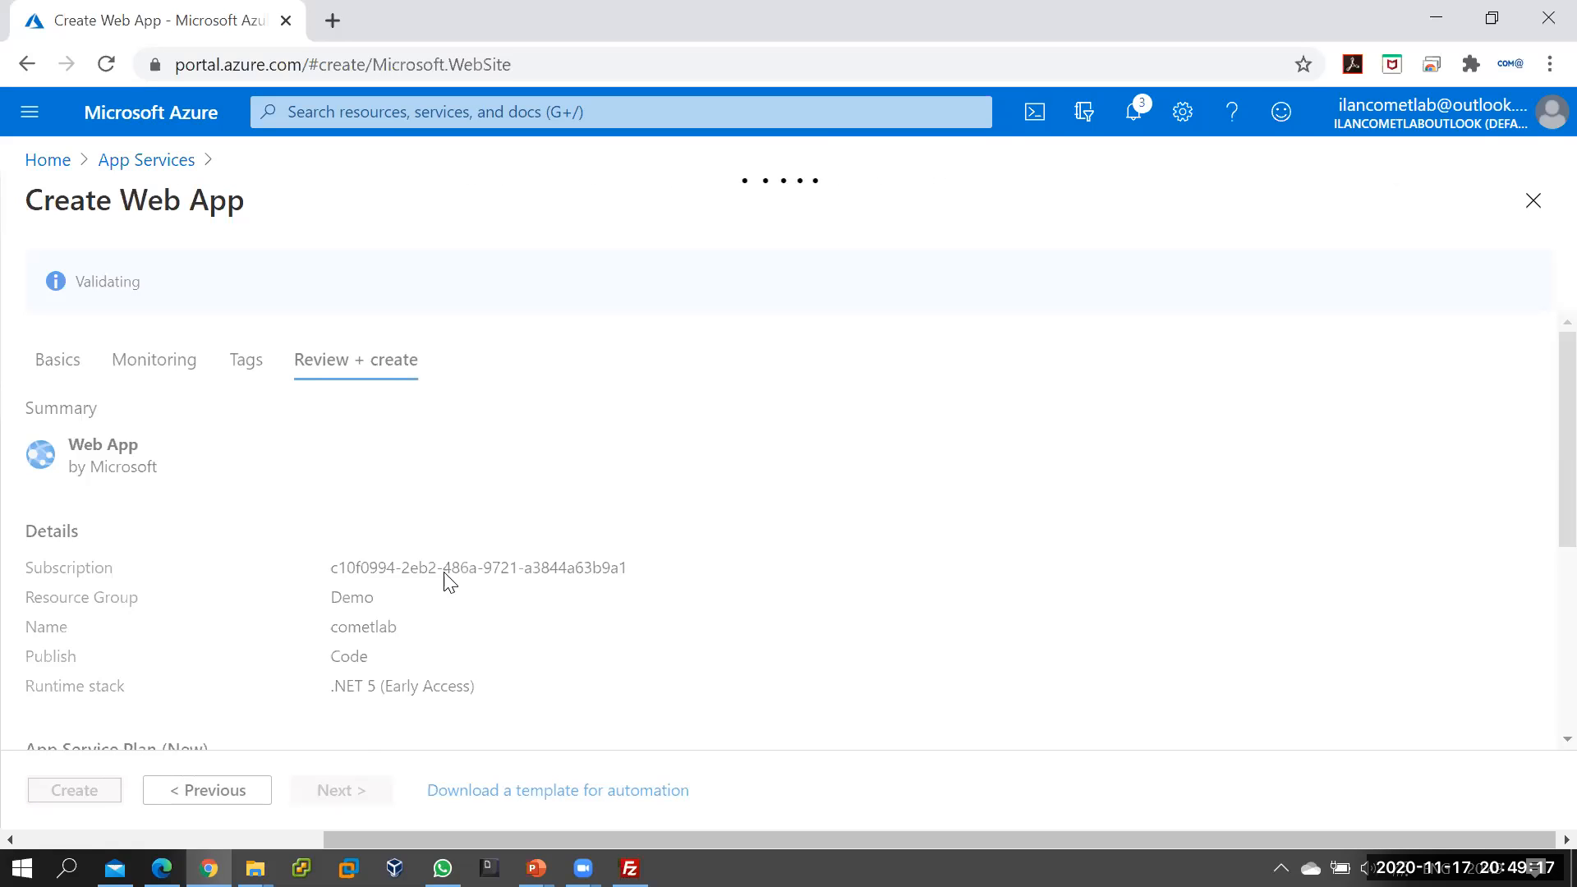
scroll(444, 575, down, 1)
click(46, 801)
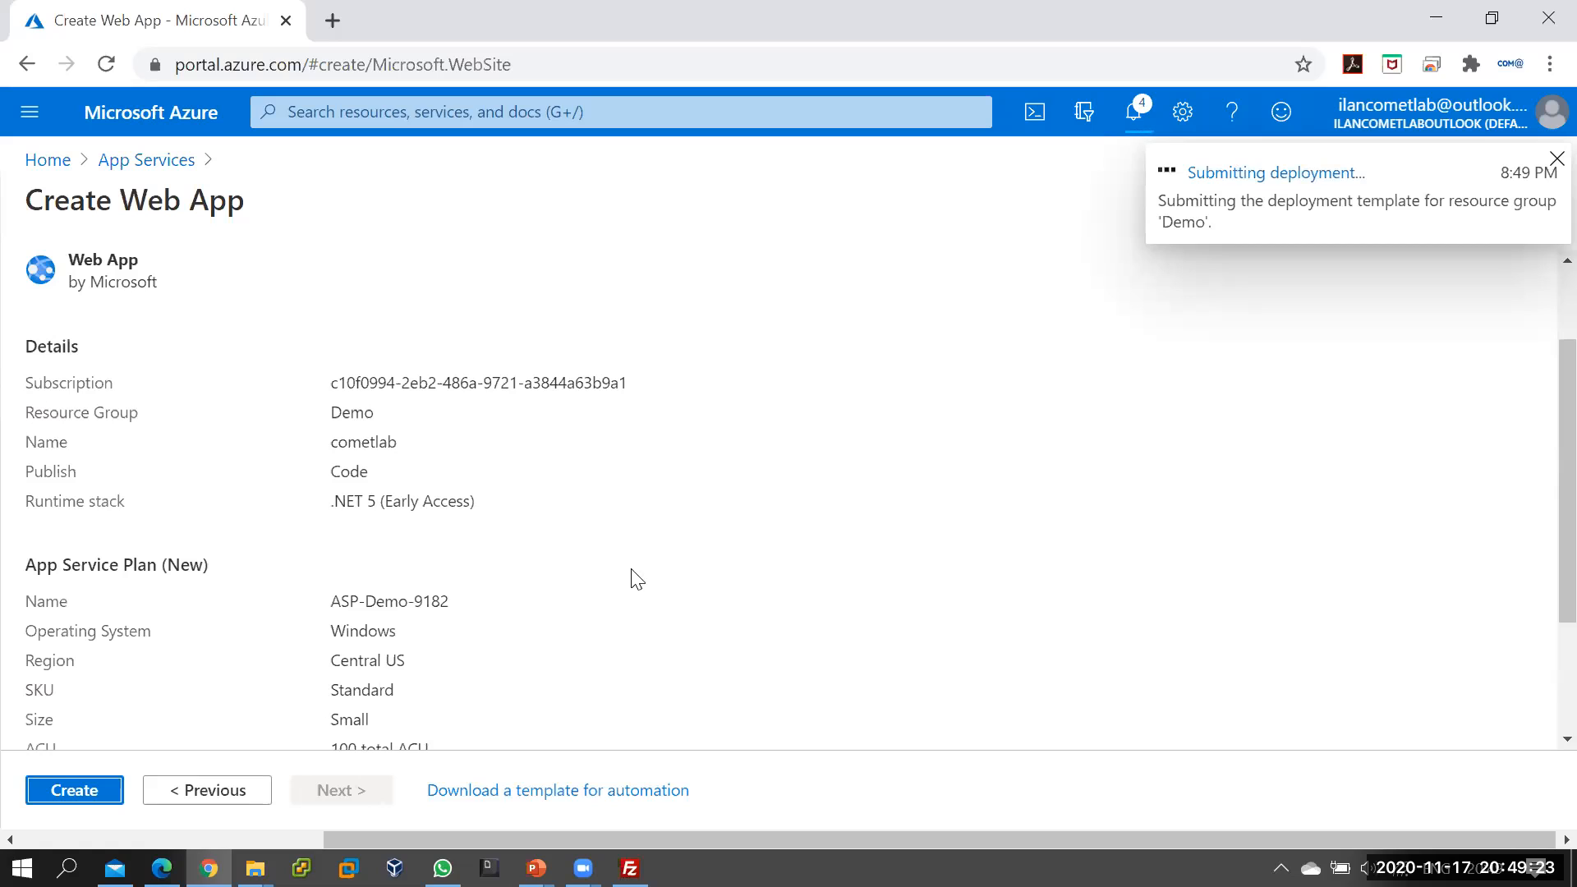
- Follow the web app deployment until it finishes, open the deployed cometlab resource and dismiss the notification
click(1148, 122)
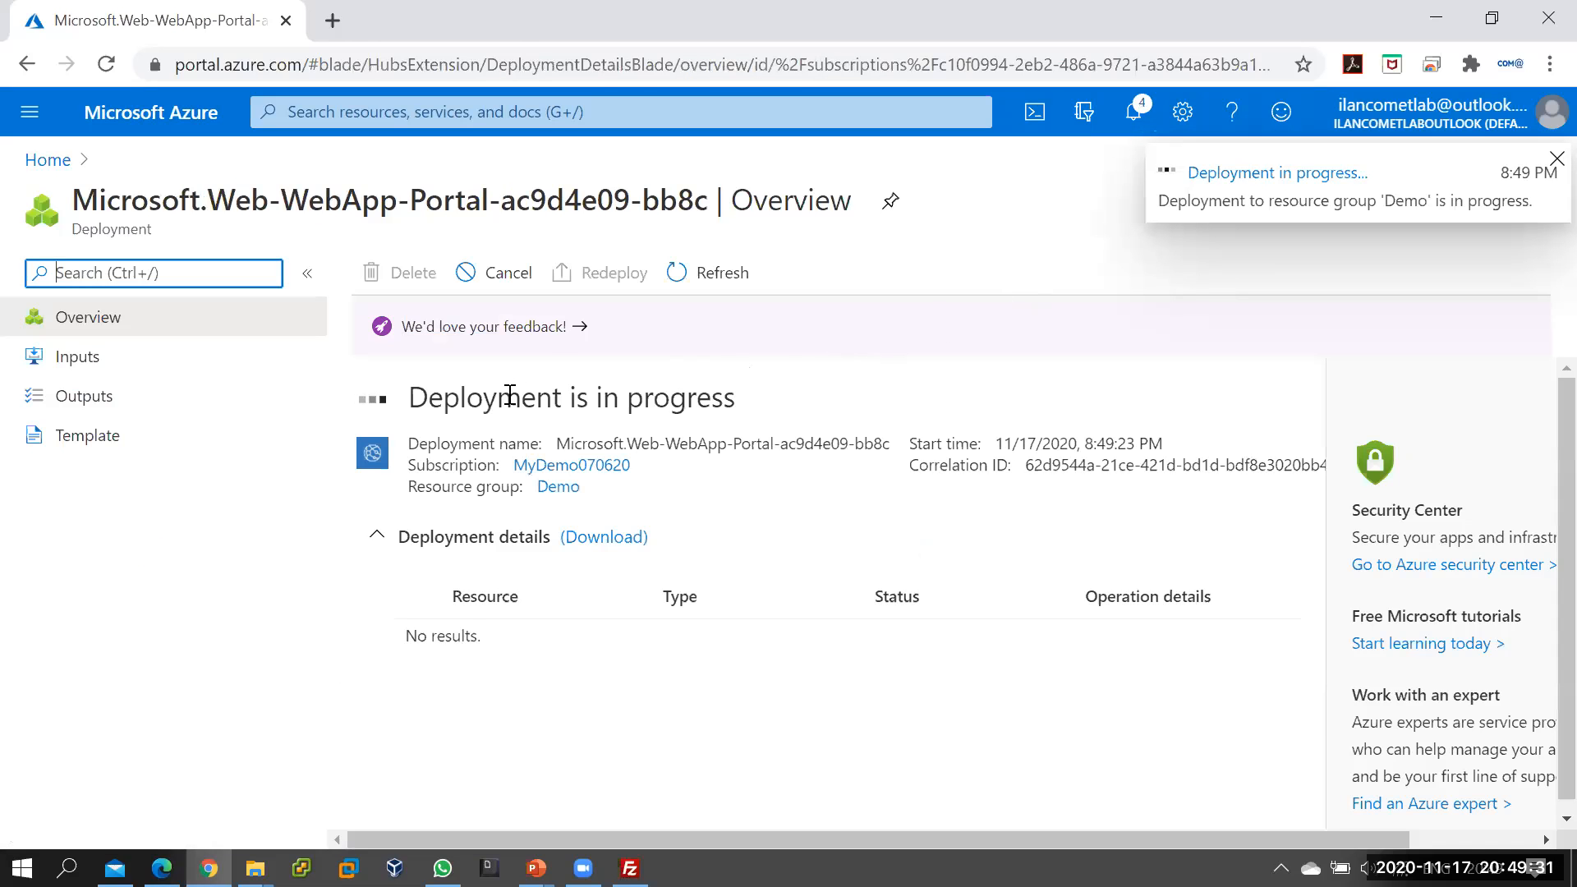
drag(428, 403, 750, 414)
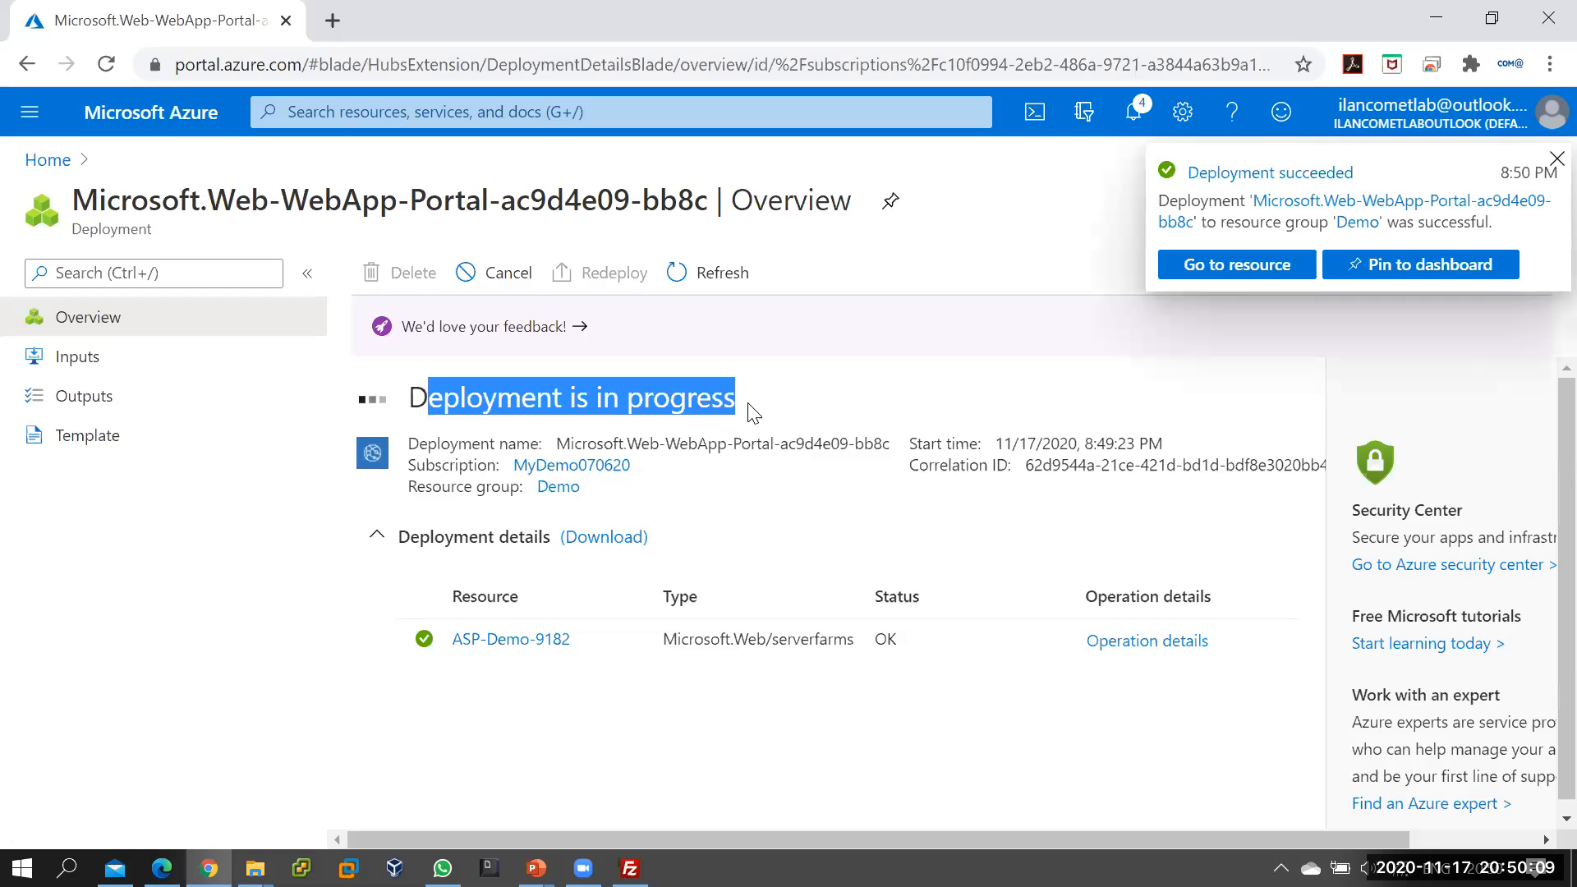
click(523, 635)
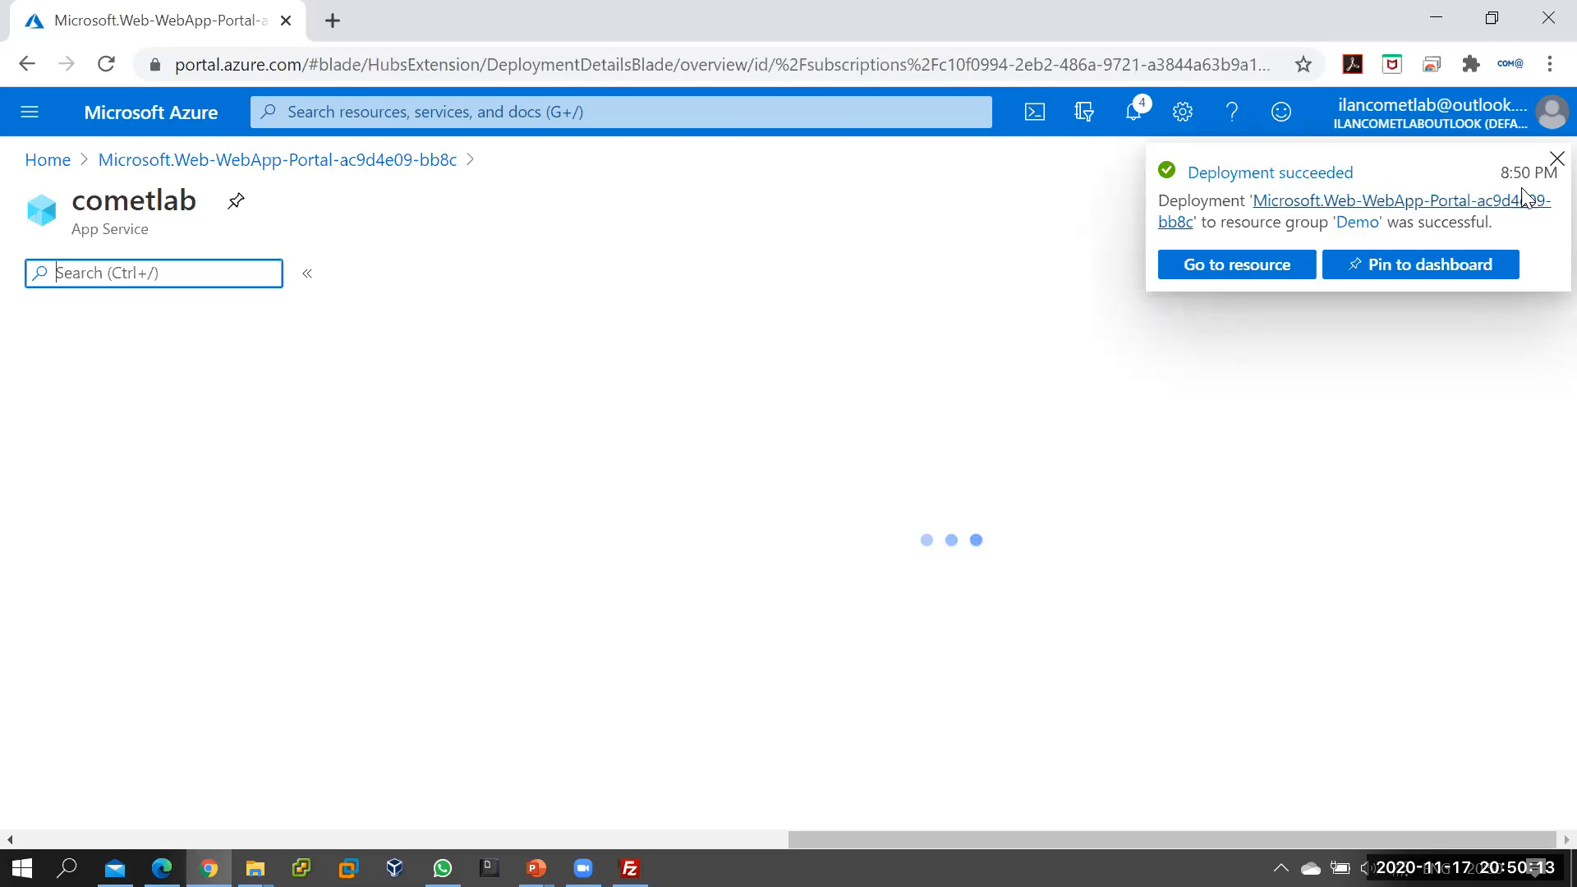
click(1555, 159)
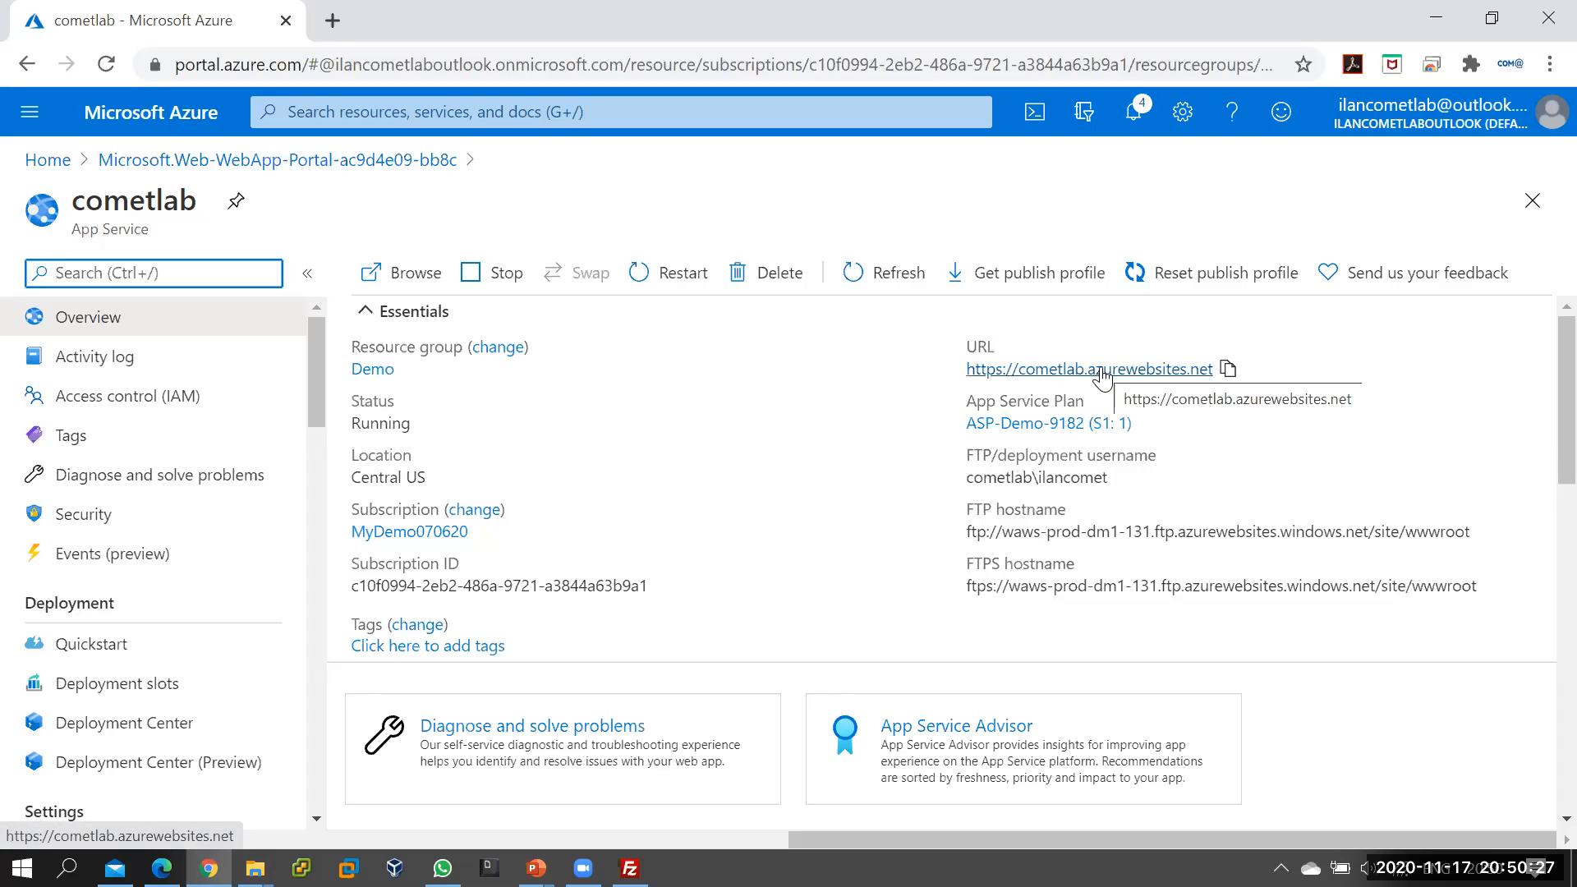
- Open the cometlab.azurewebsites.net site, read its default welcome page and return to the web app's overview
click(1103, 376)
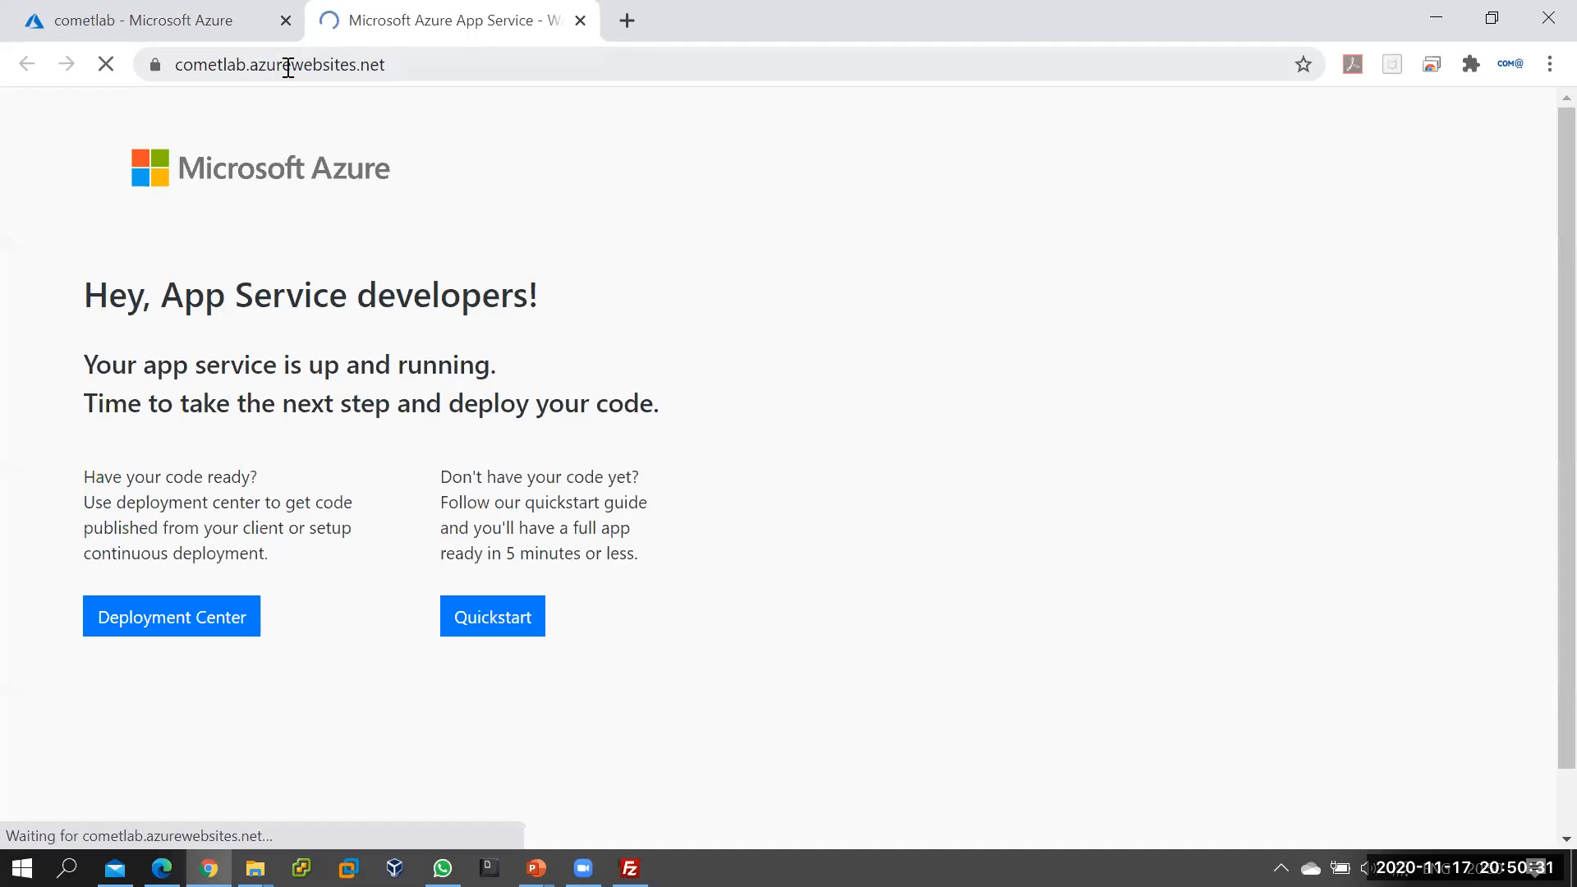
drag(89, 304, 668, 583)
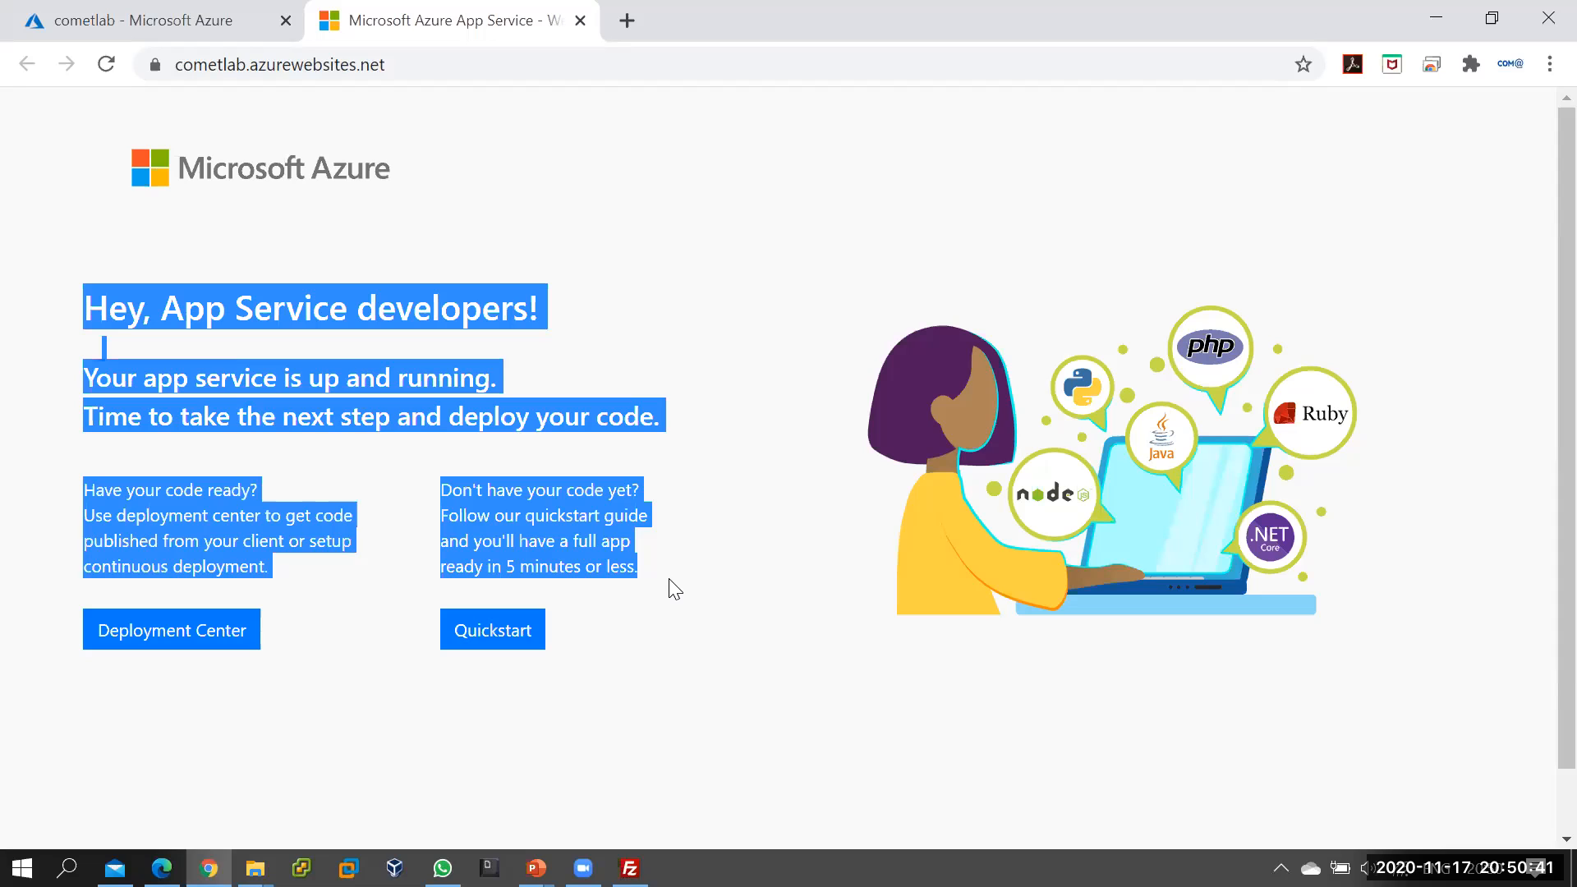
click(590, 534)
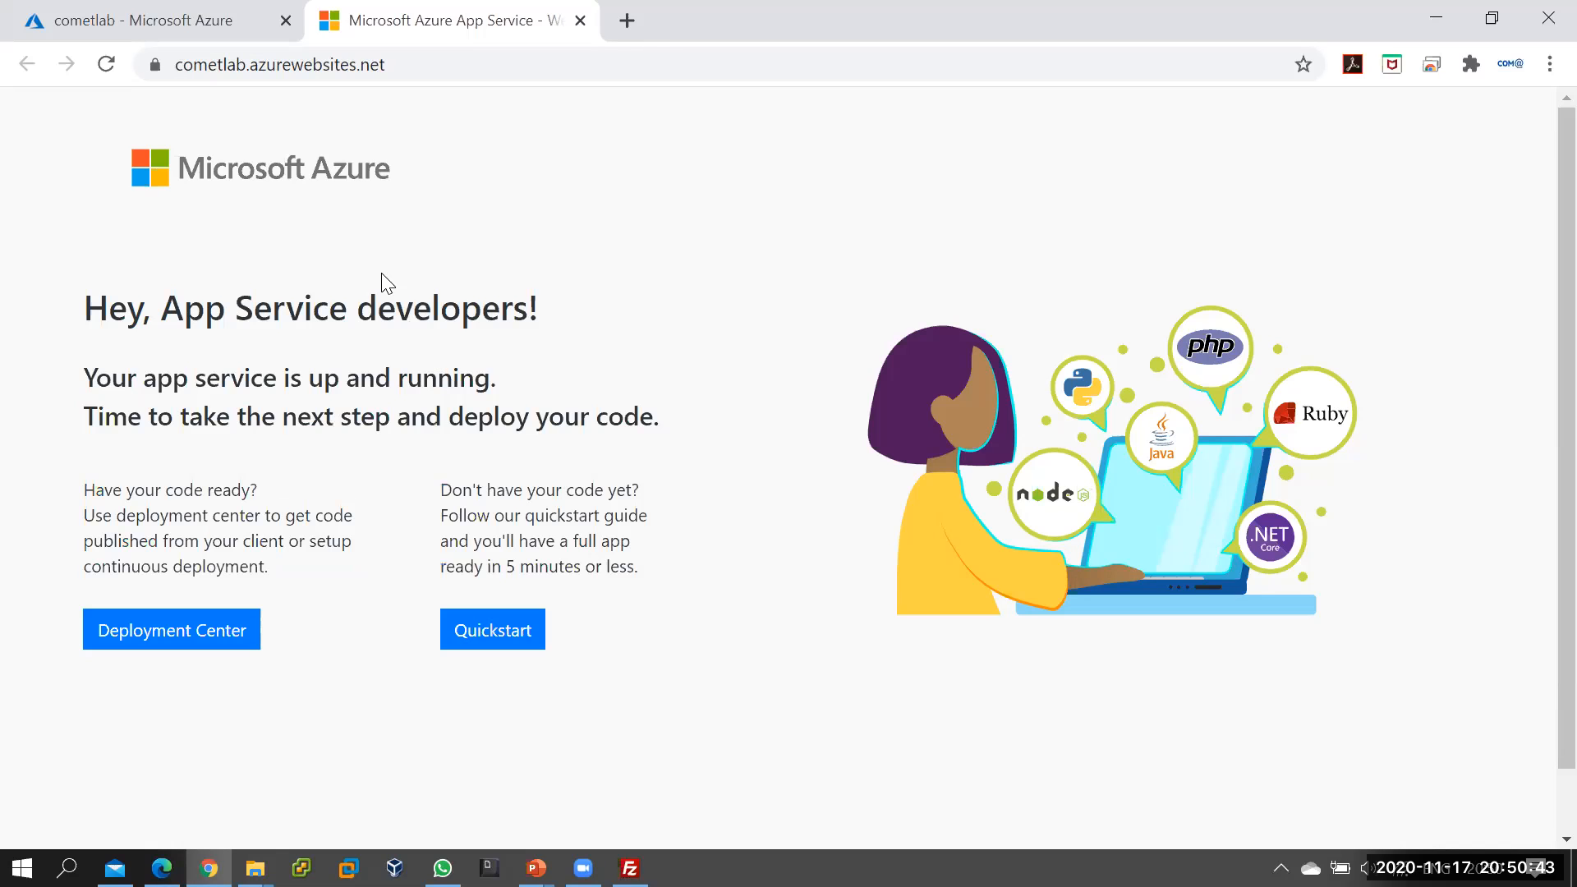
click(189, 23)
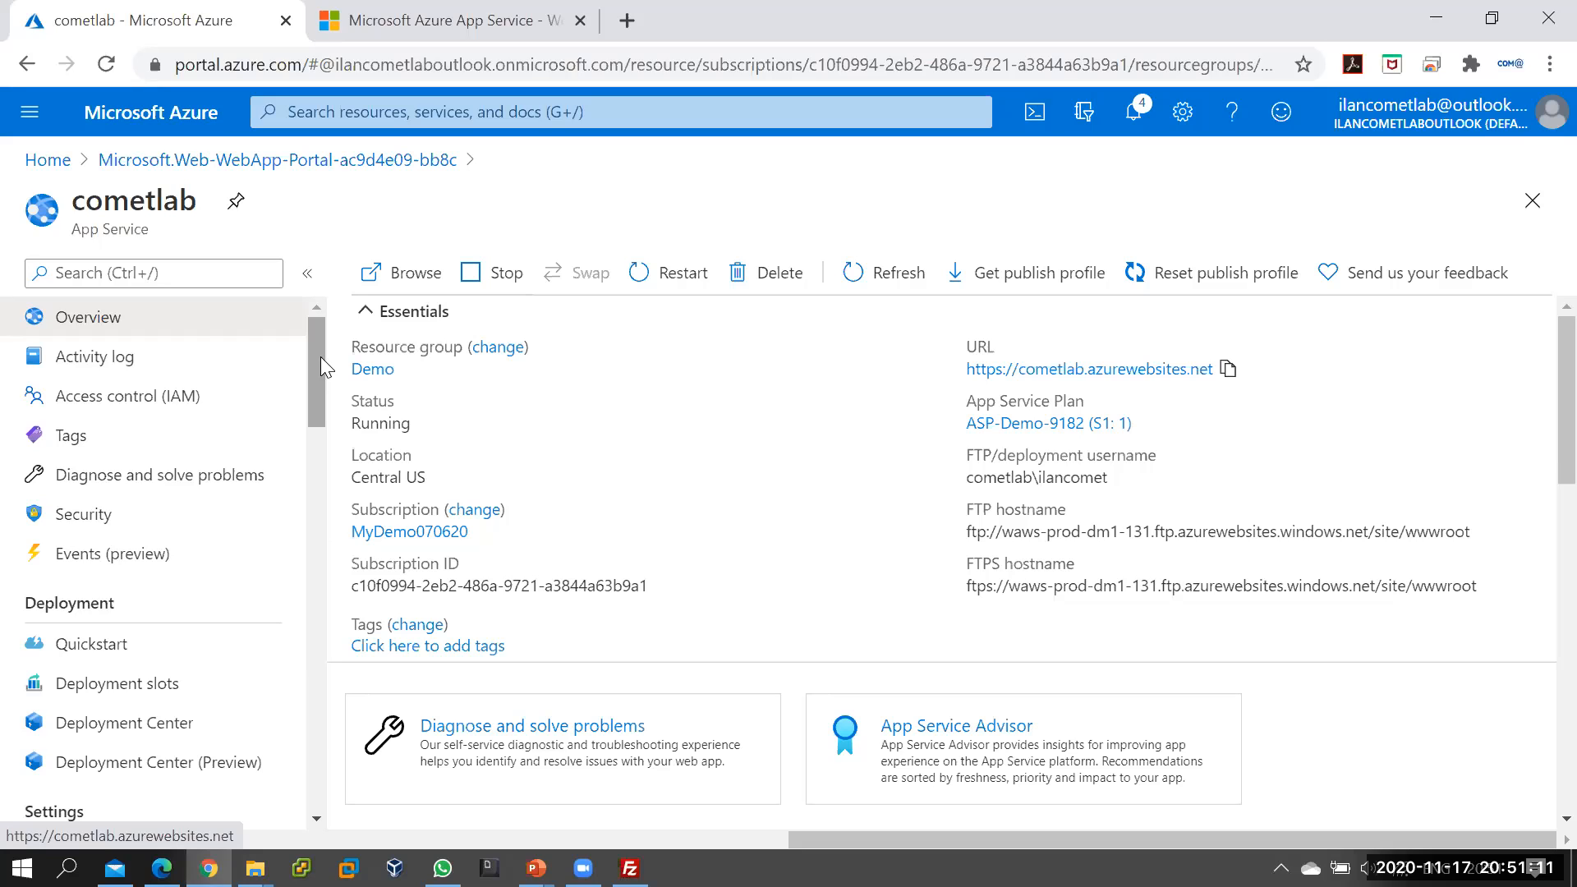
- Open the web app's development console and try to list the wwwroot folder's contents with dir
mouse_move(320, 356)
mouse_down()
mouse_move(327, 777)
mouse_move(335, 612)
mouse_up()
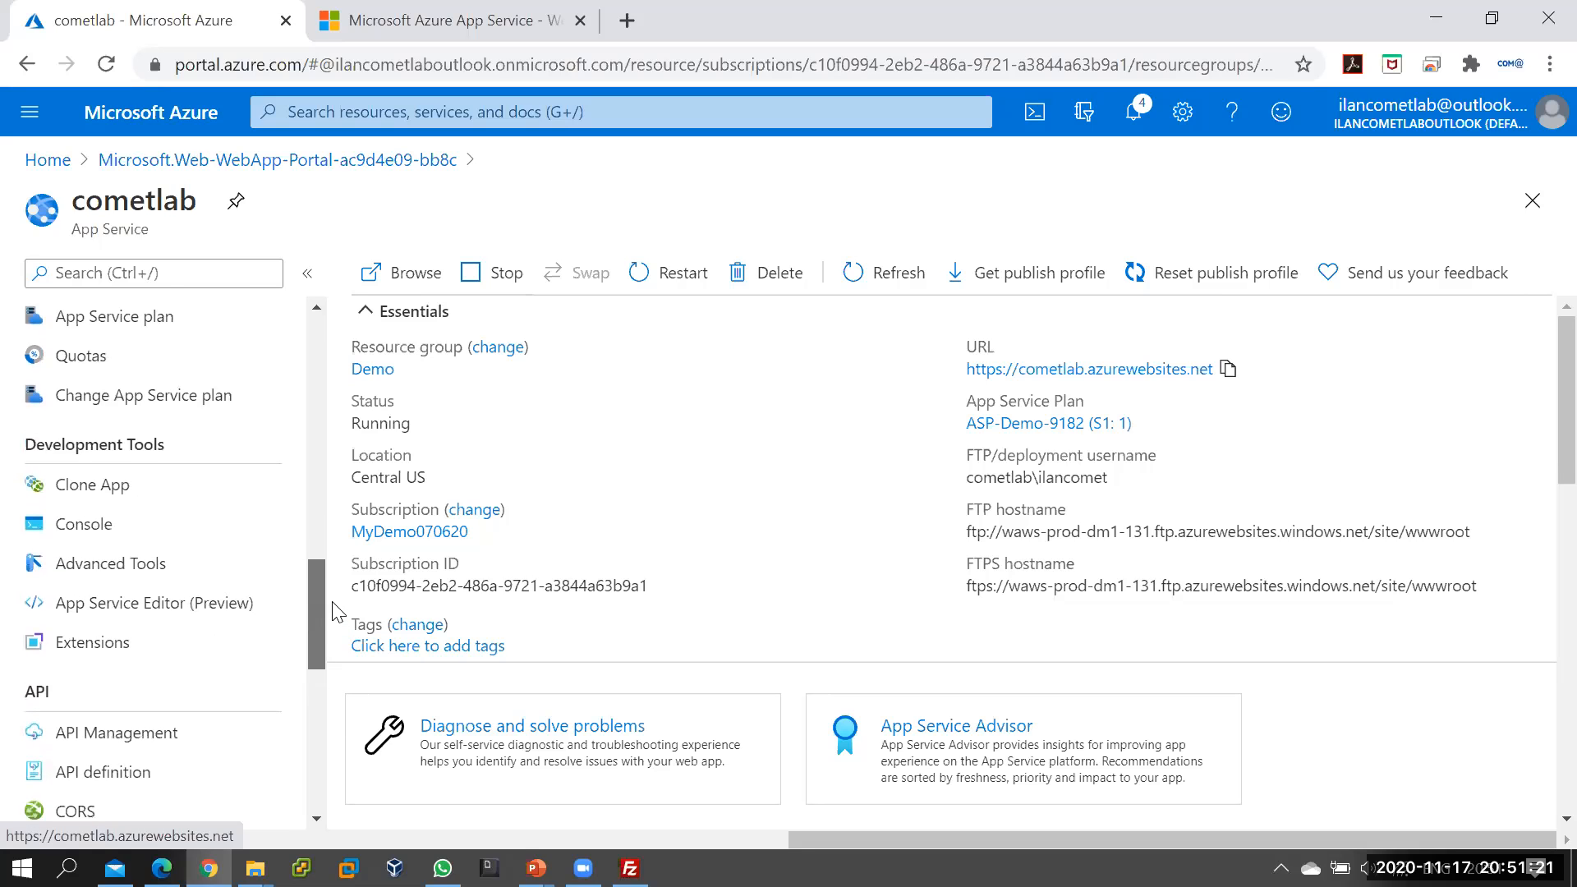
click(62, 525)
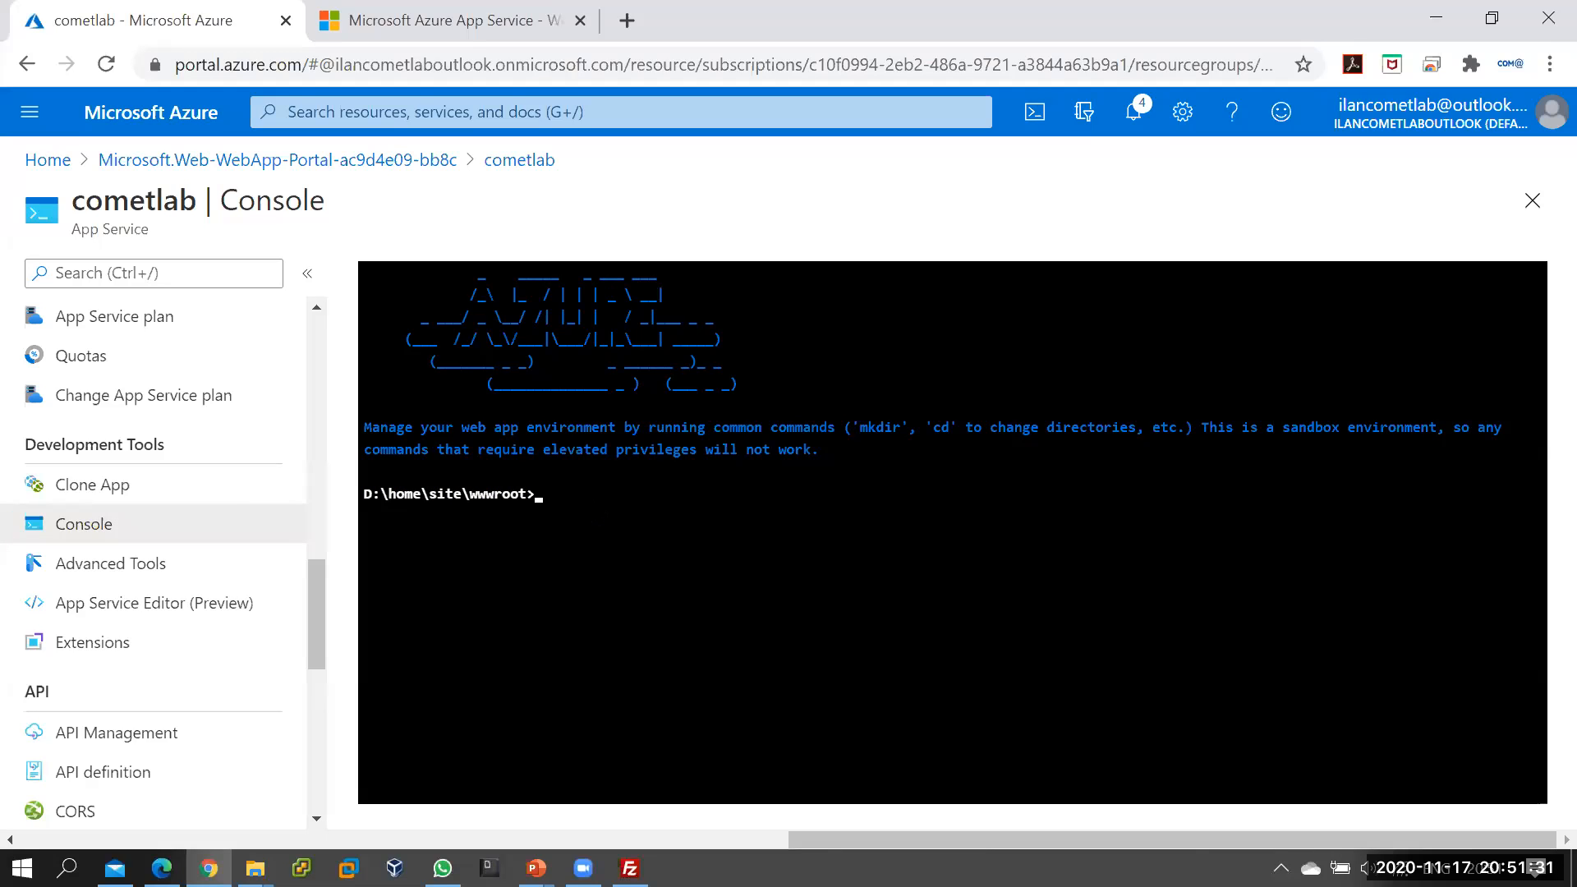
key(Return)
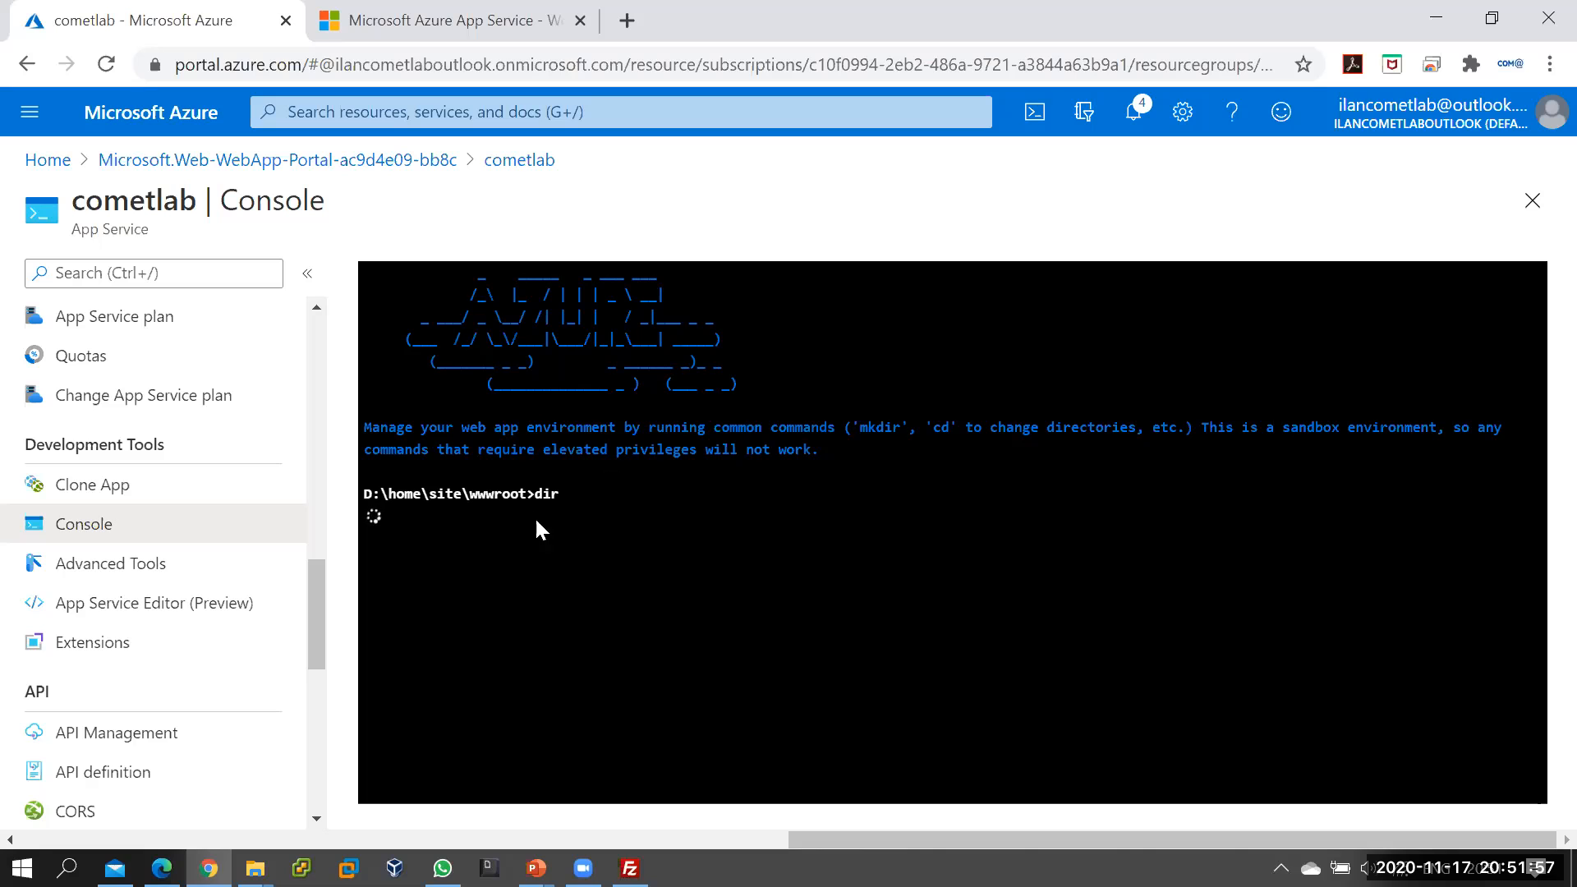
click(486, 21)
click(167, 15)
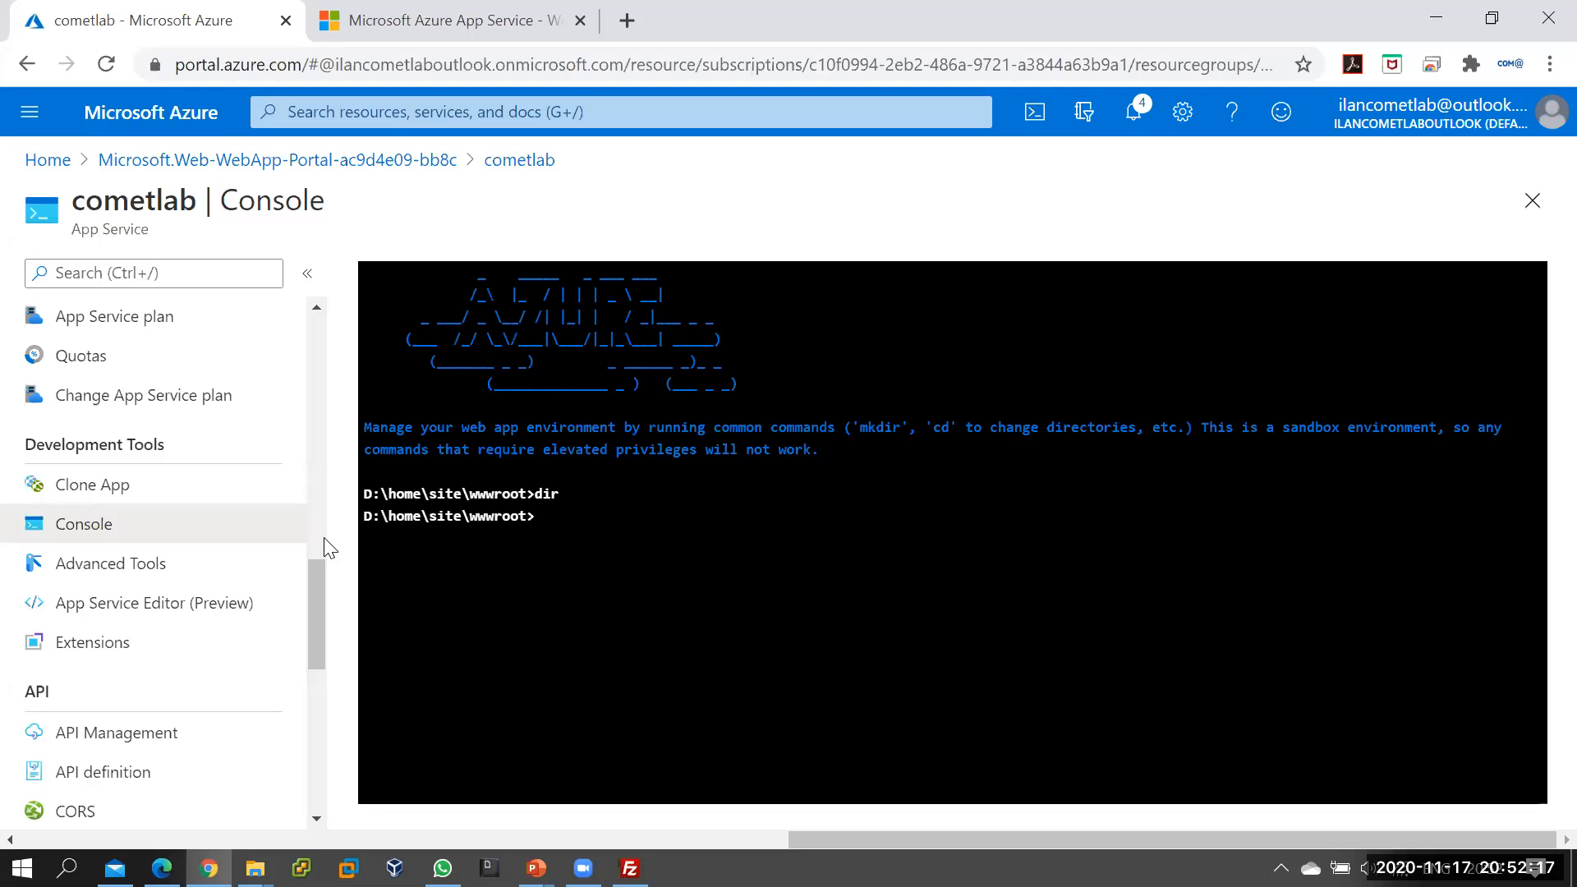
- Reload the web app's console and list the wwwroot files with the ls command
click(134, 483)
click(102, 534)
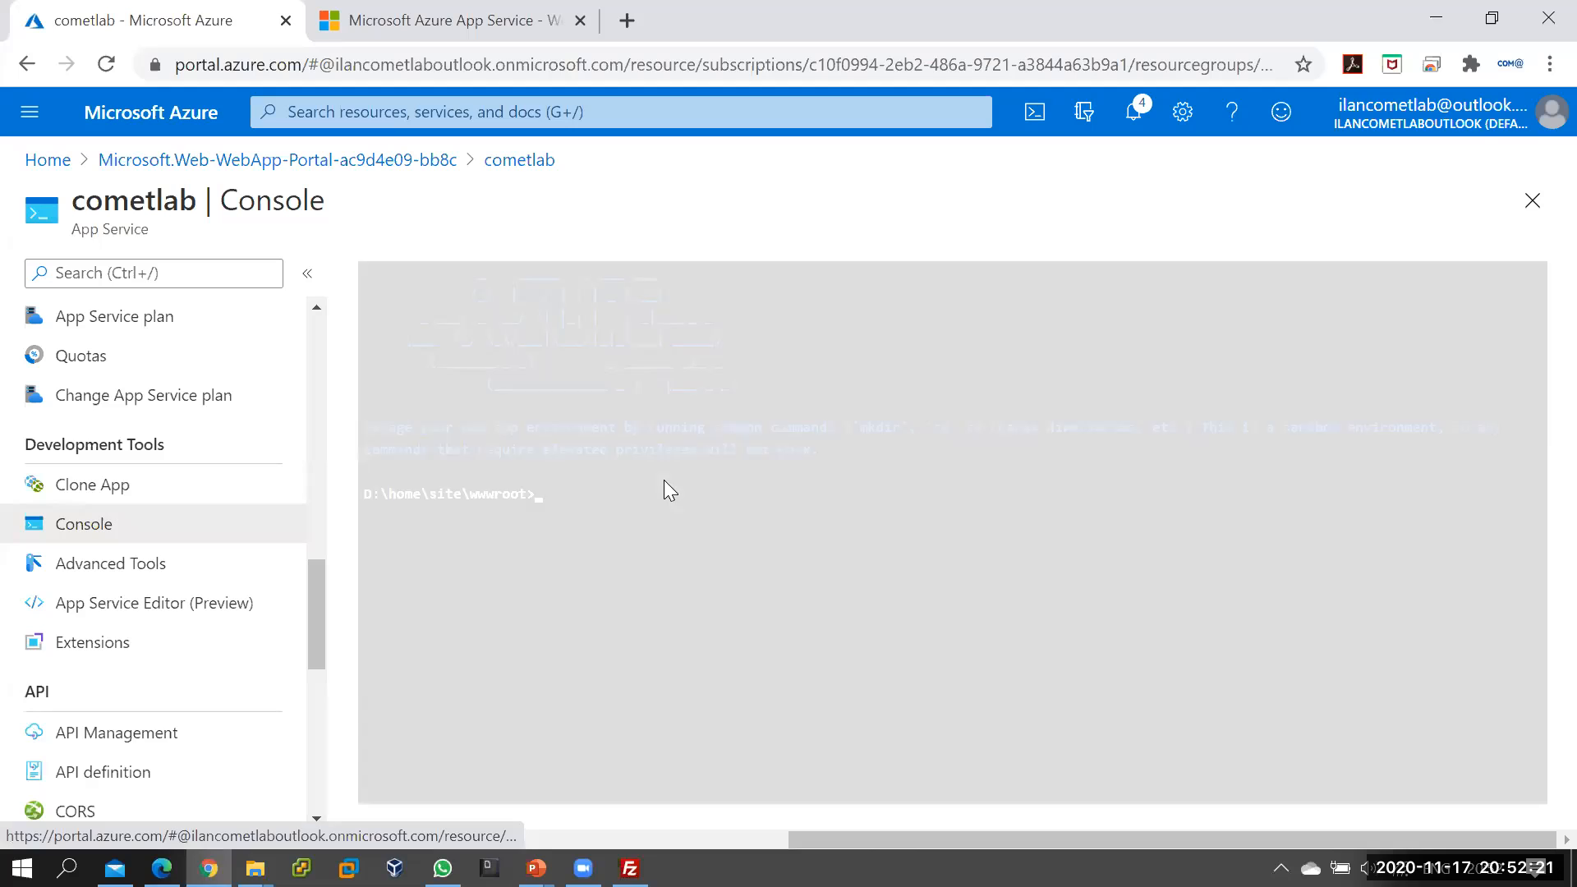
text(ls)
key(Return)
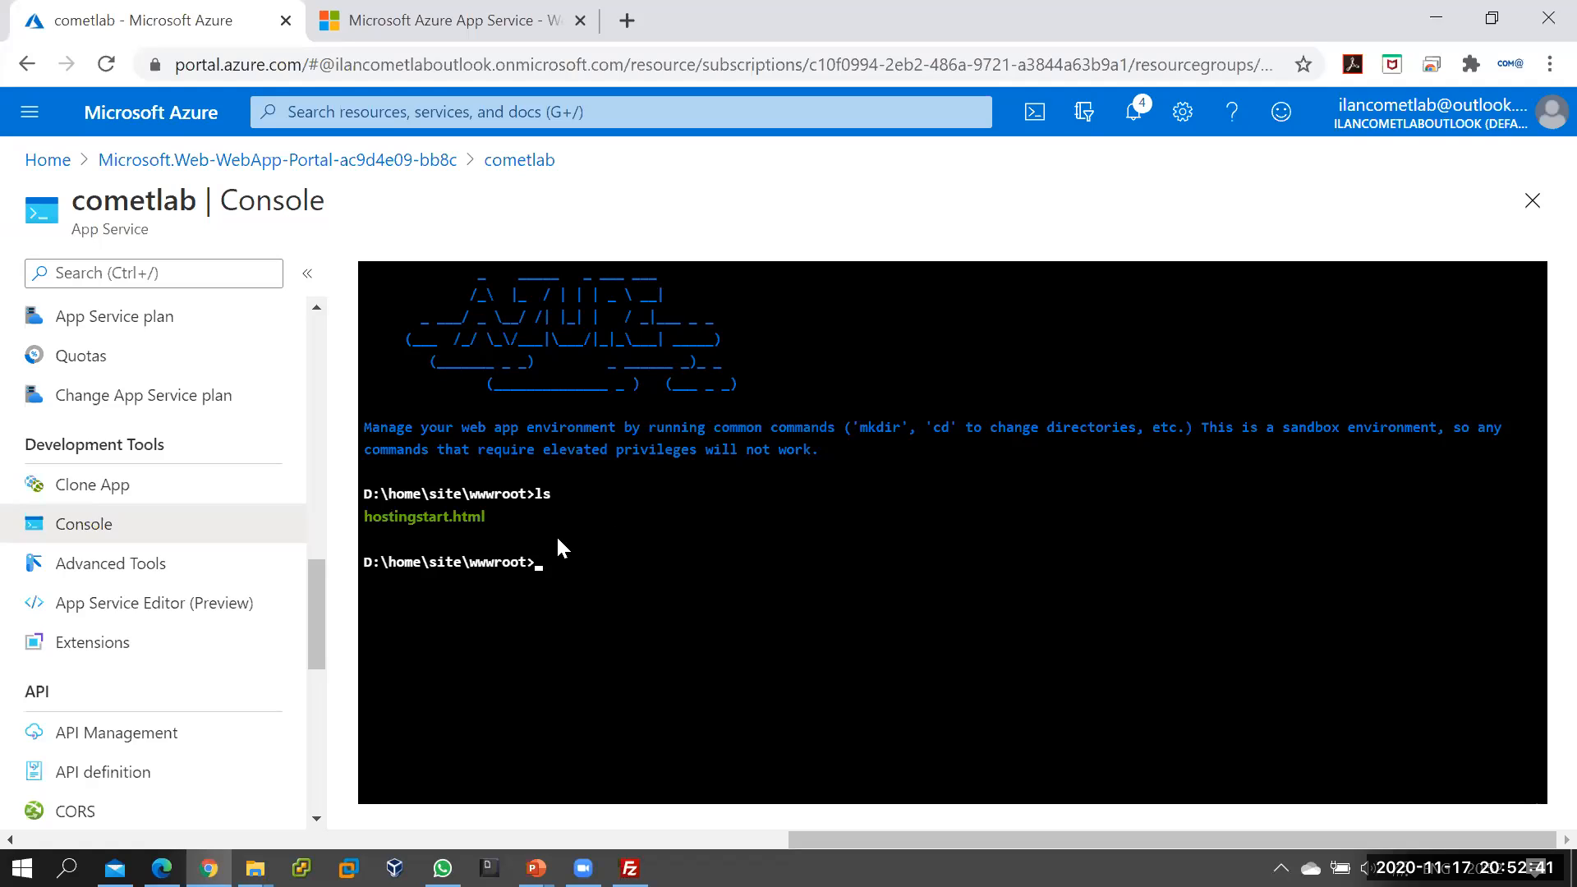
- Examine the HTML file listed in wwwroot and compare it with the live site's default page
drag(365, 516, 510, 525)
drag(372, 518, 474, 519)
click(429, 36)
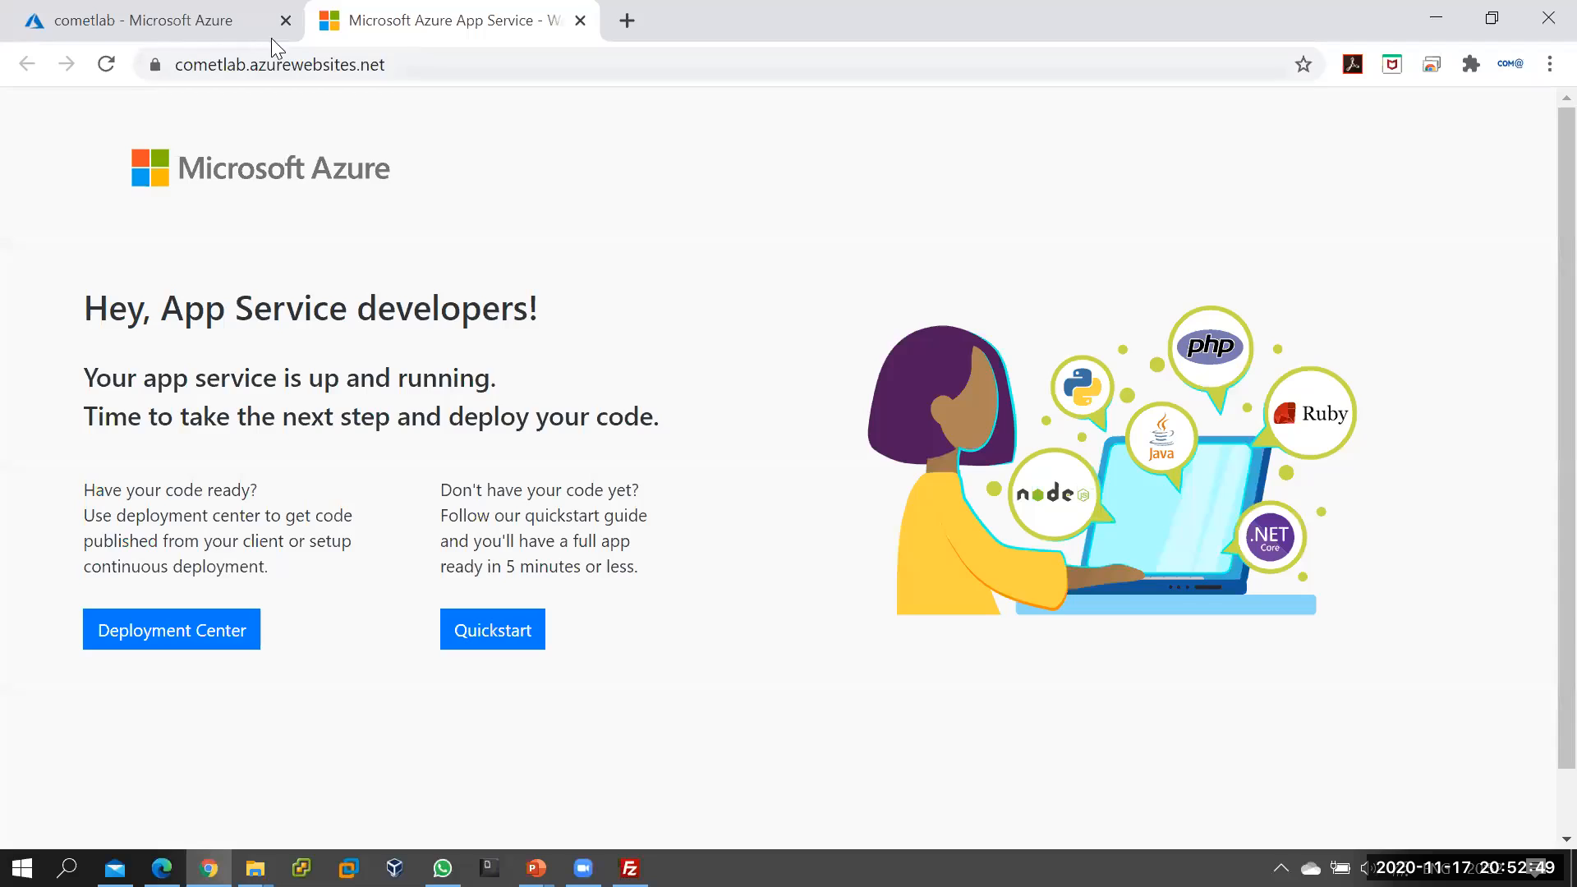
click(239, 39)
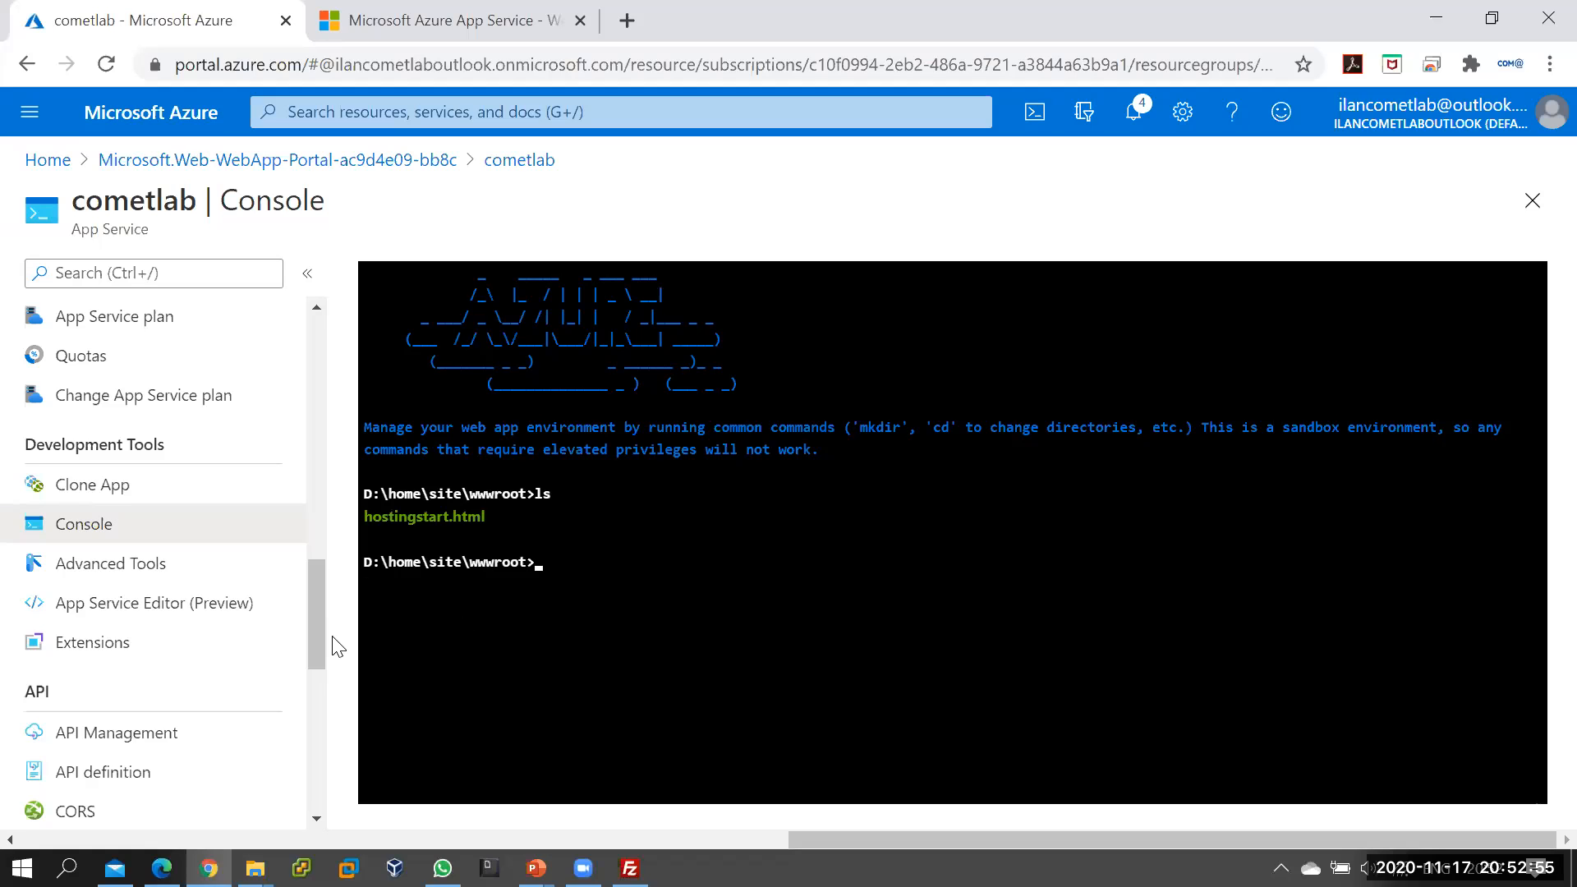
- Return to the web app's overview and examine its FTP hostname, site/wwwroot path and FTP/deployment username
drag(314, 623, 331, 373)
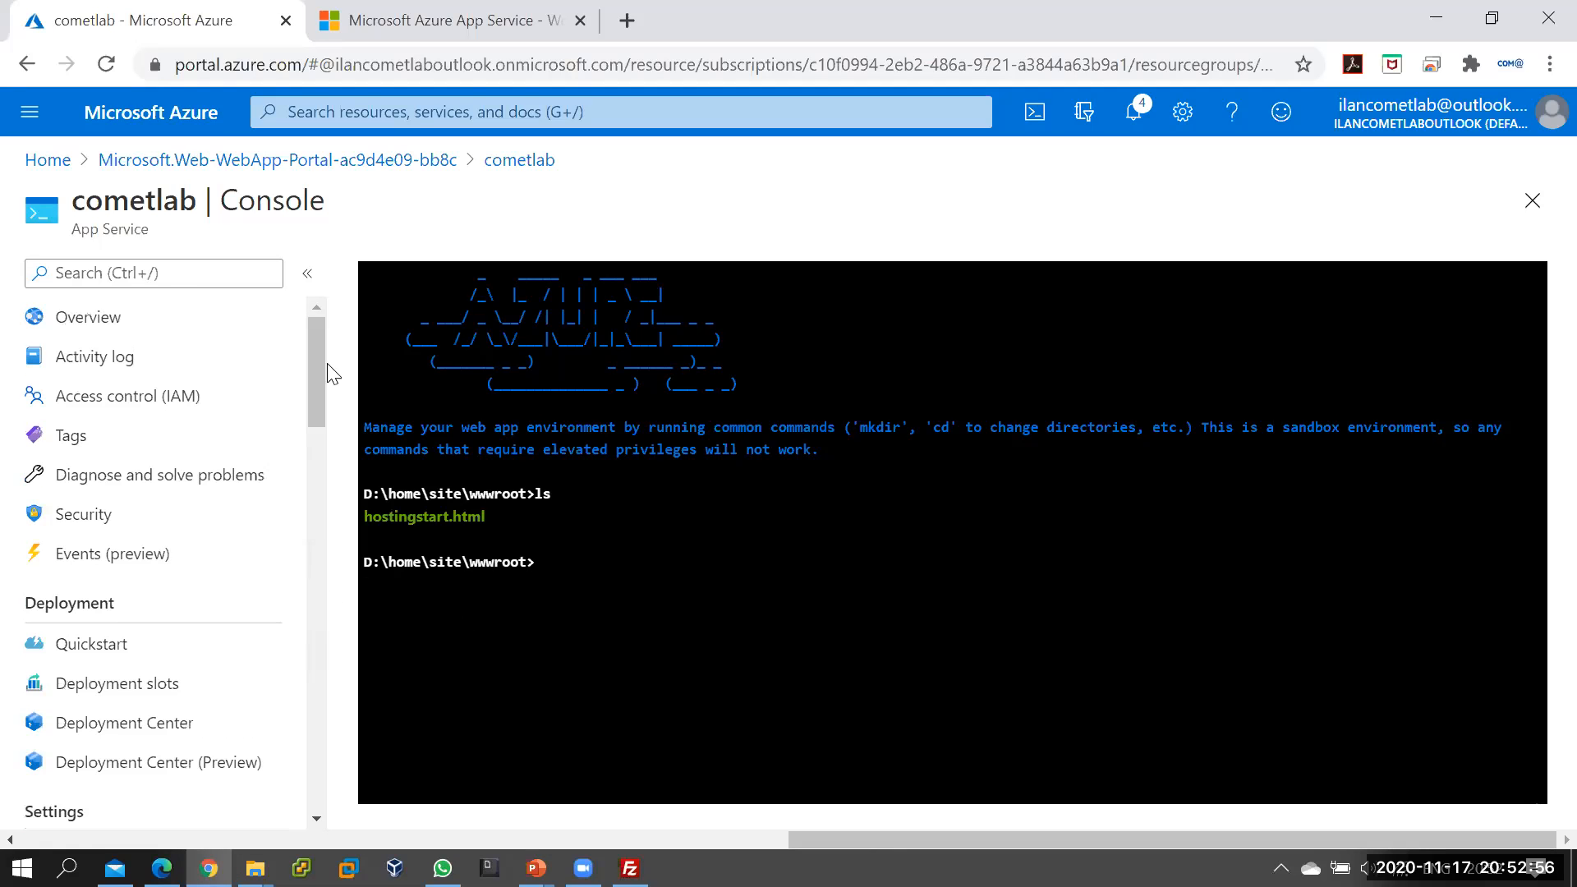
click(123, 318)
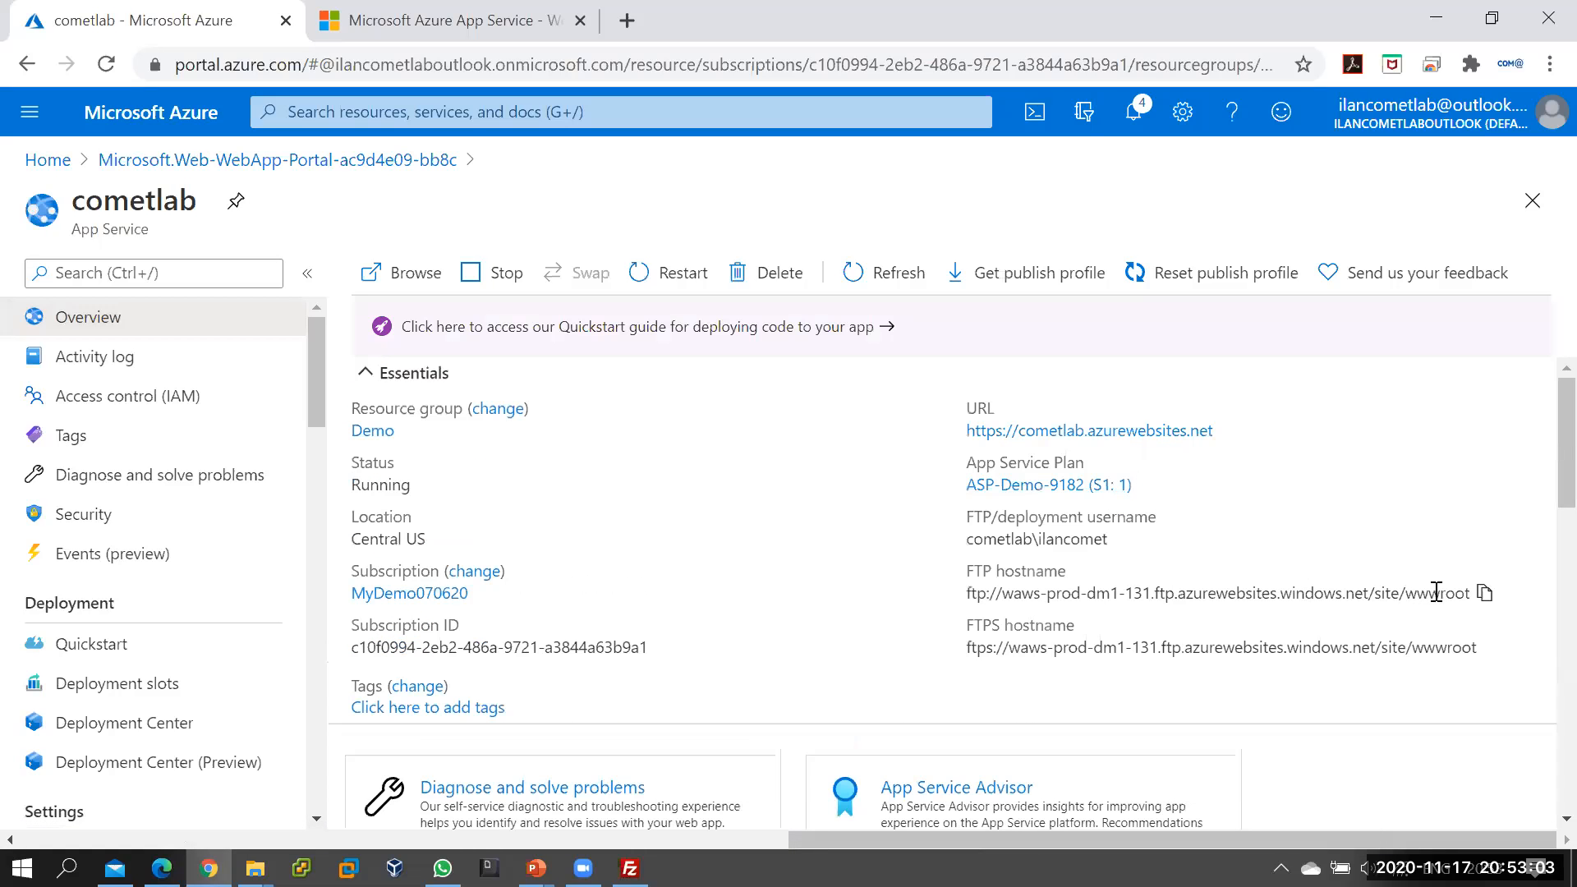
drag(1152, 597, 1471, 600)
click(1376, 593)
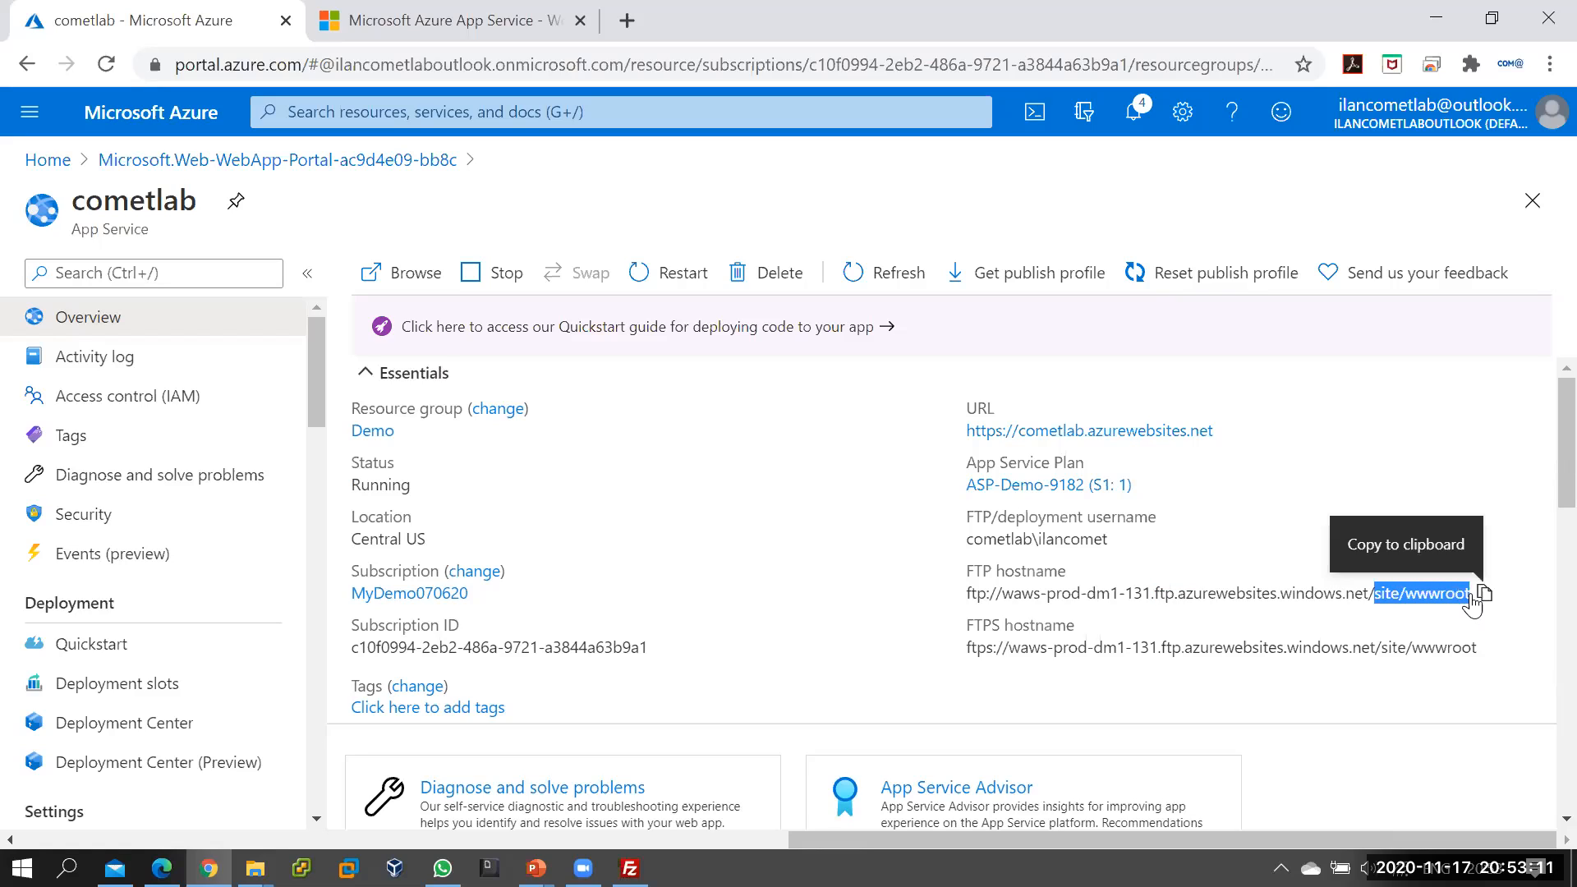
click(1184, 591)
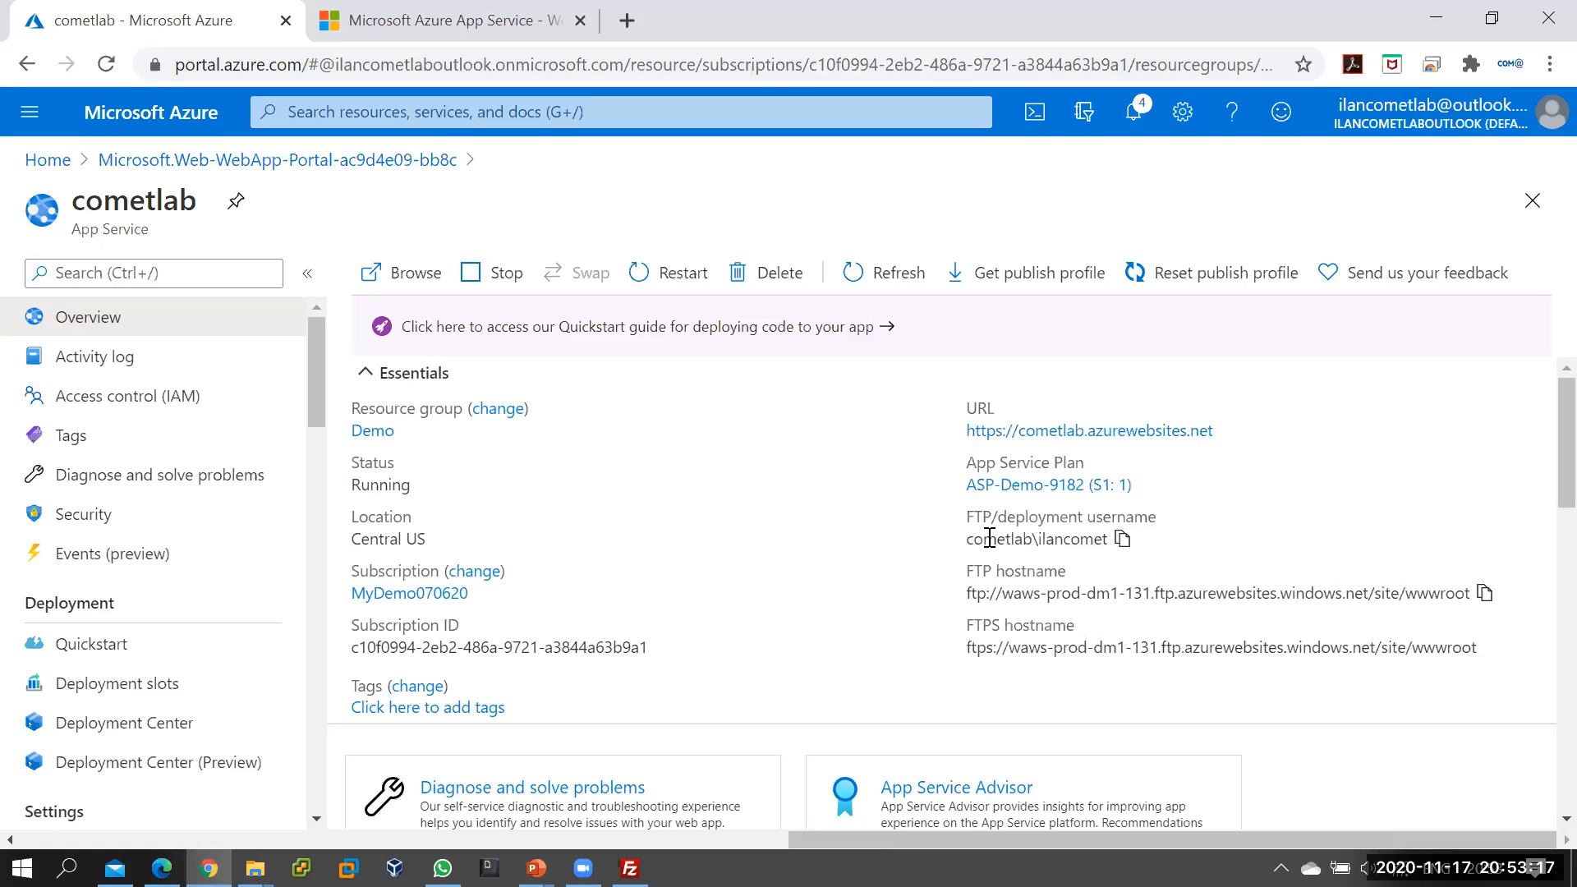
drag(967, 540, 1119, 551)
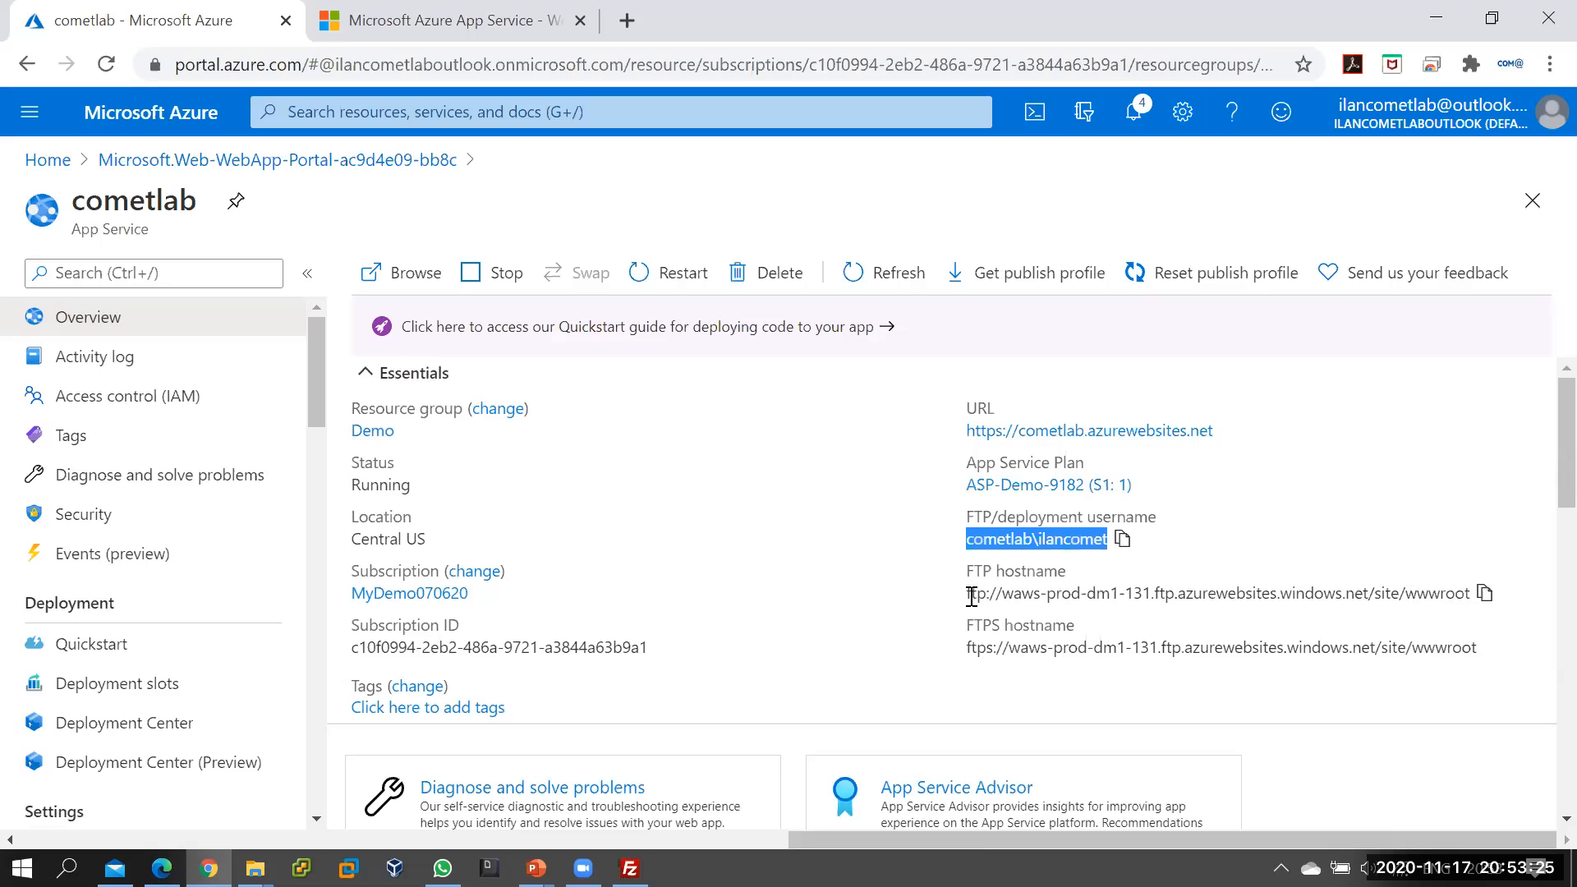
- Copy the web app's FTP hostname and enter it as the host in FileZilla
click(1485, 595)
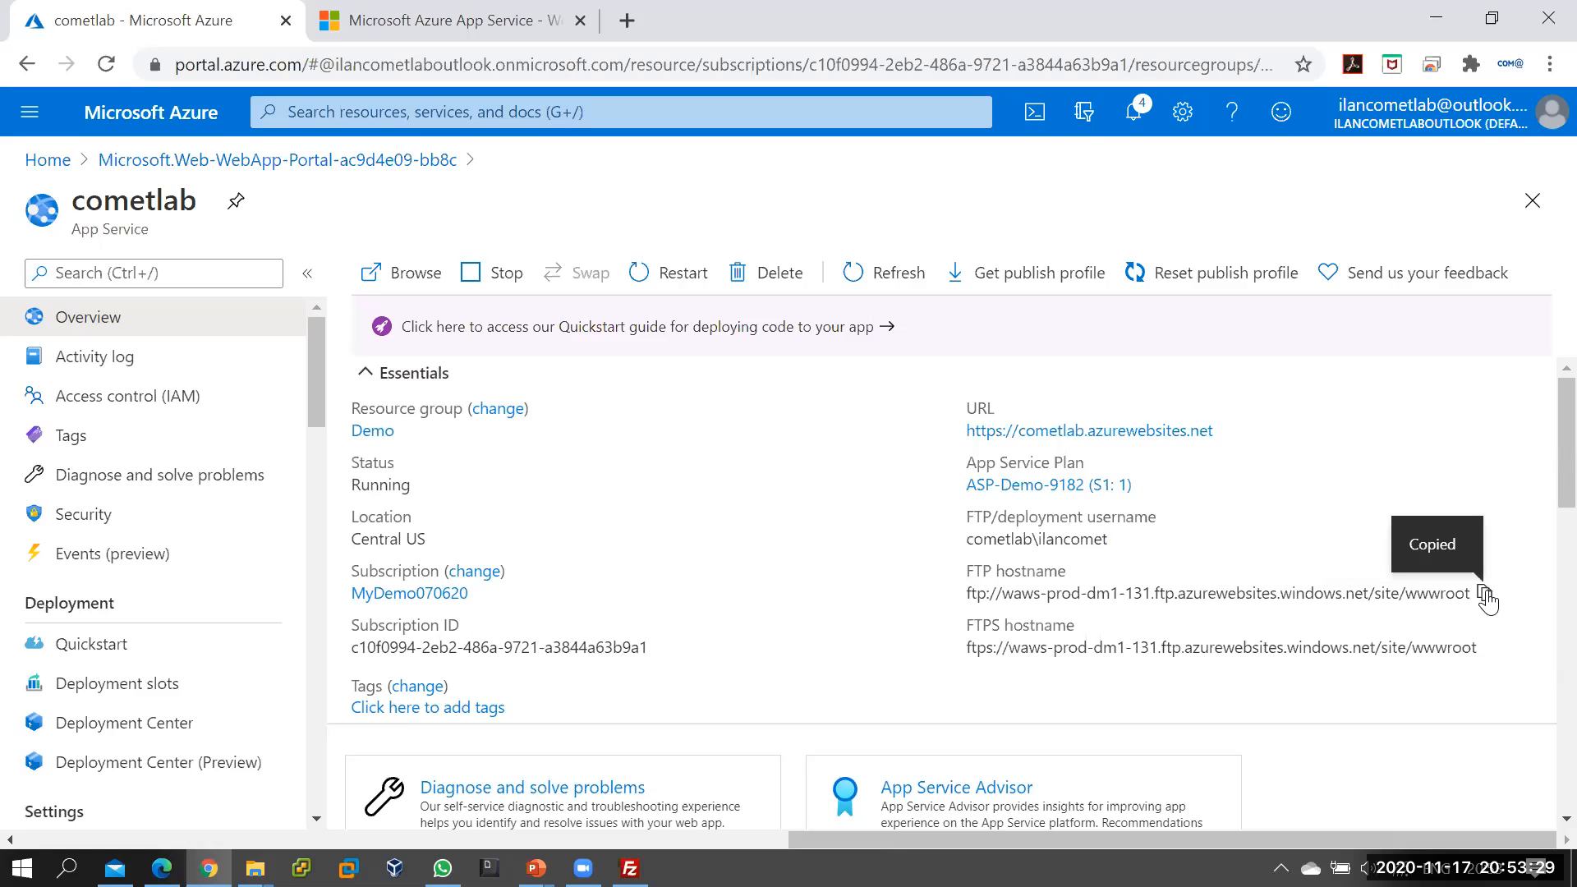
click(630, 869)
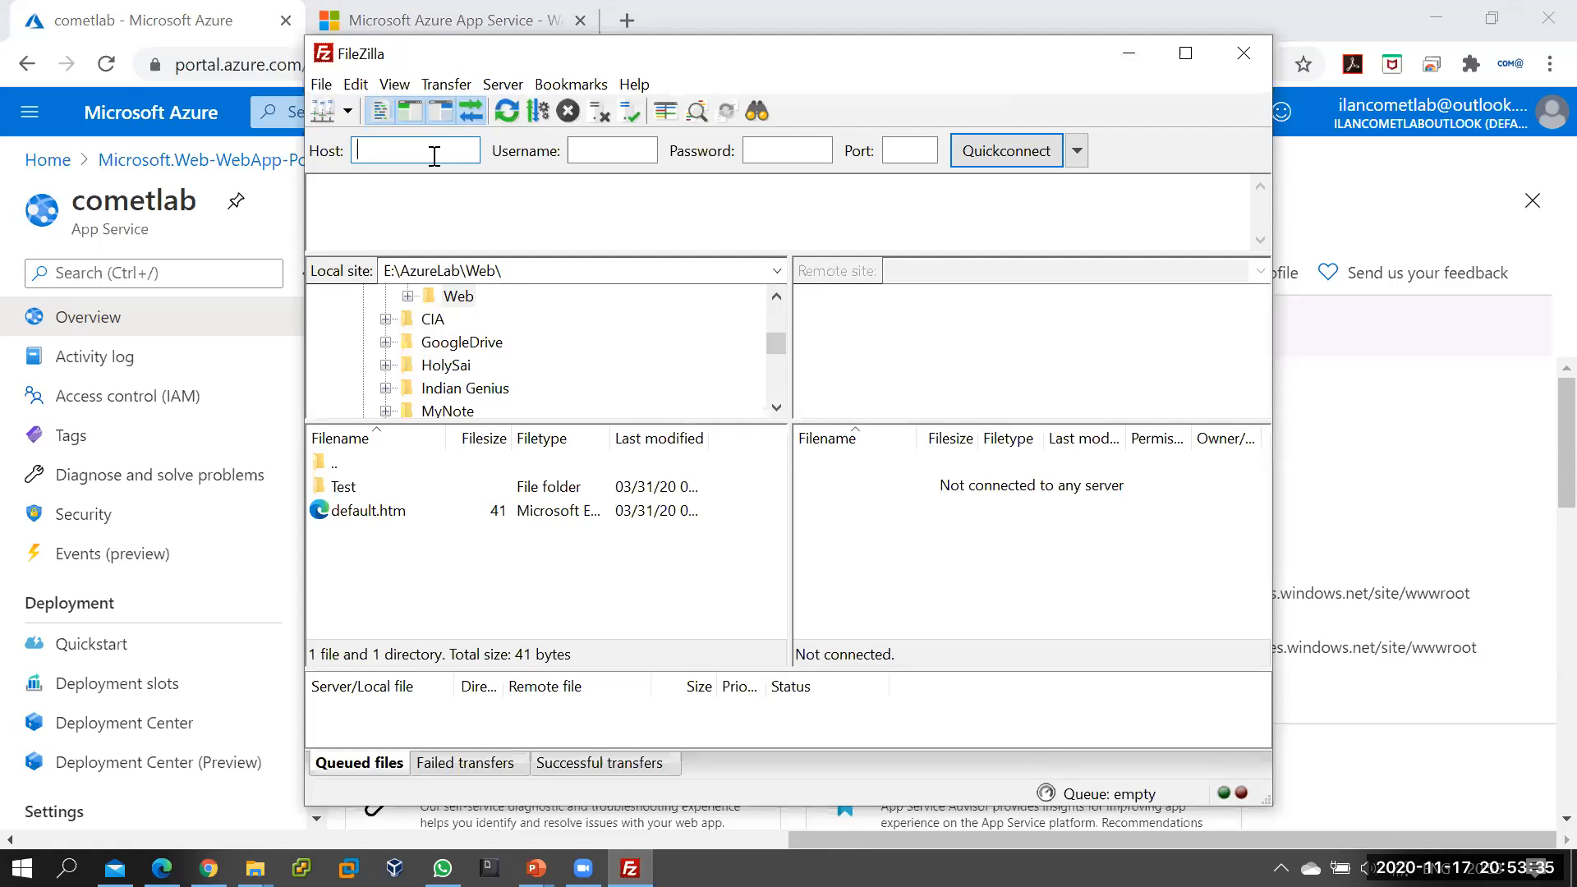
key(ctrl+v)
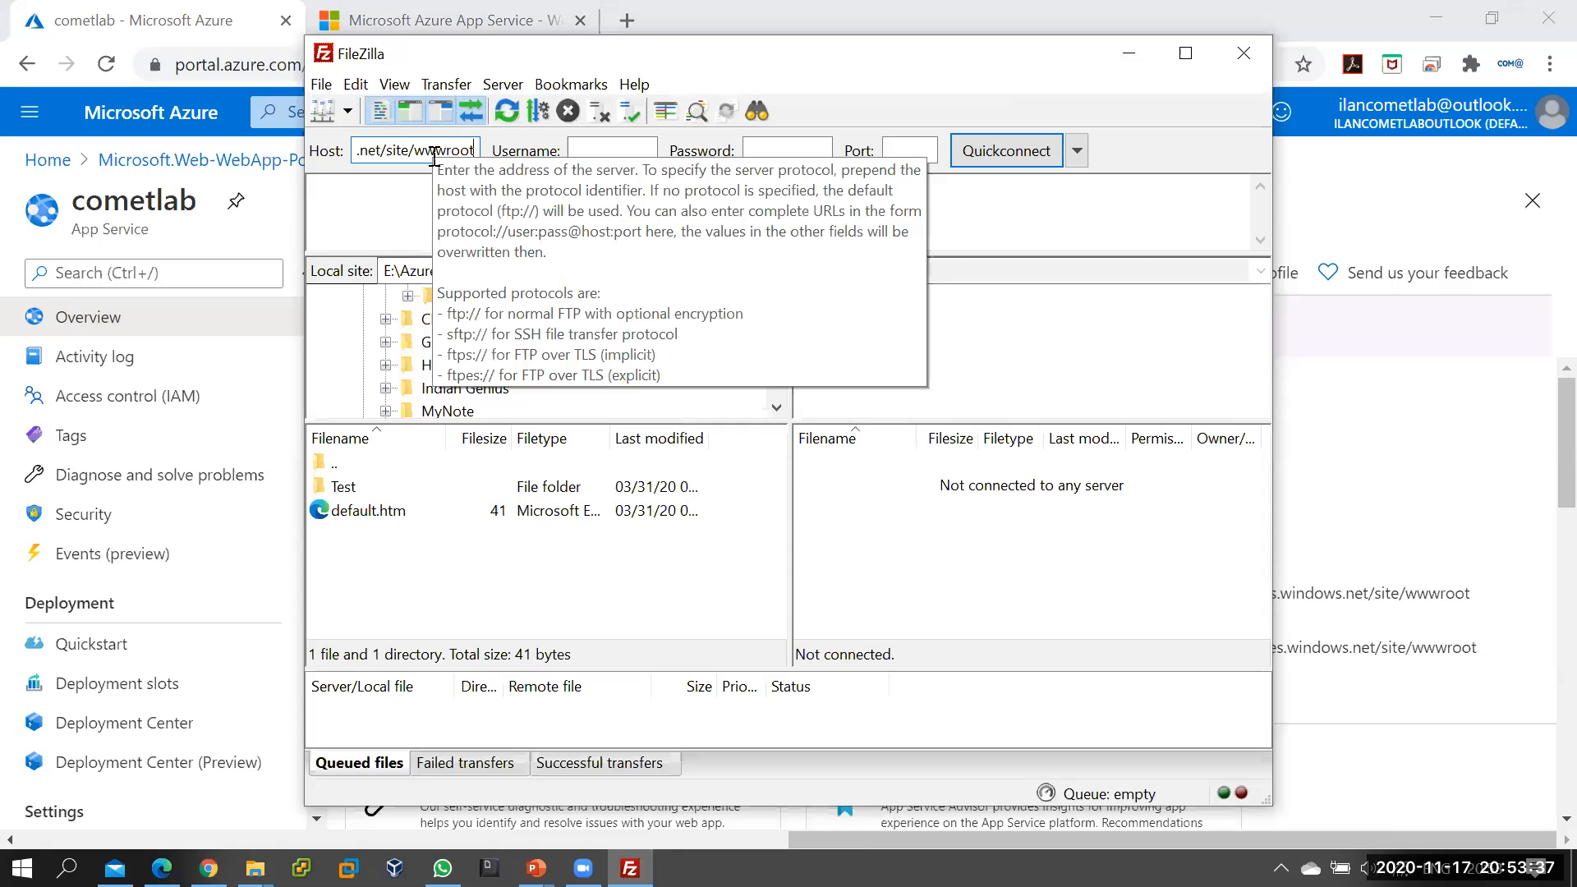
key(Home)
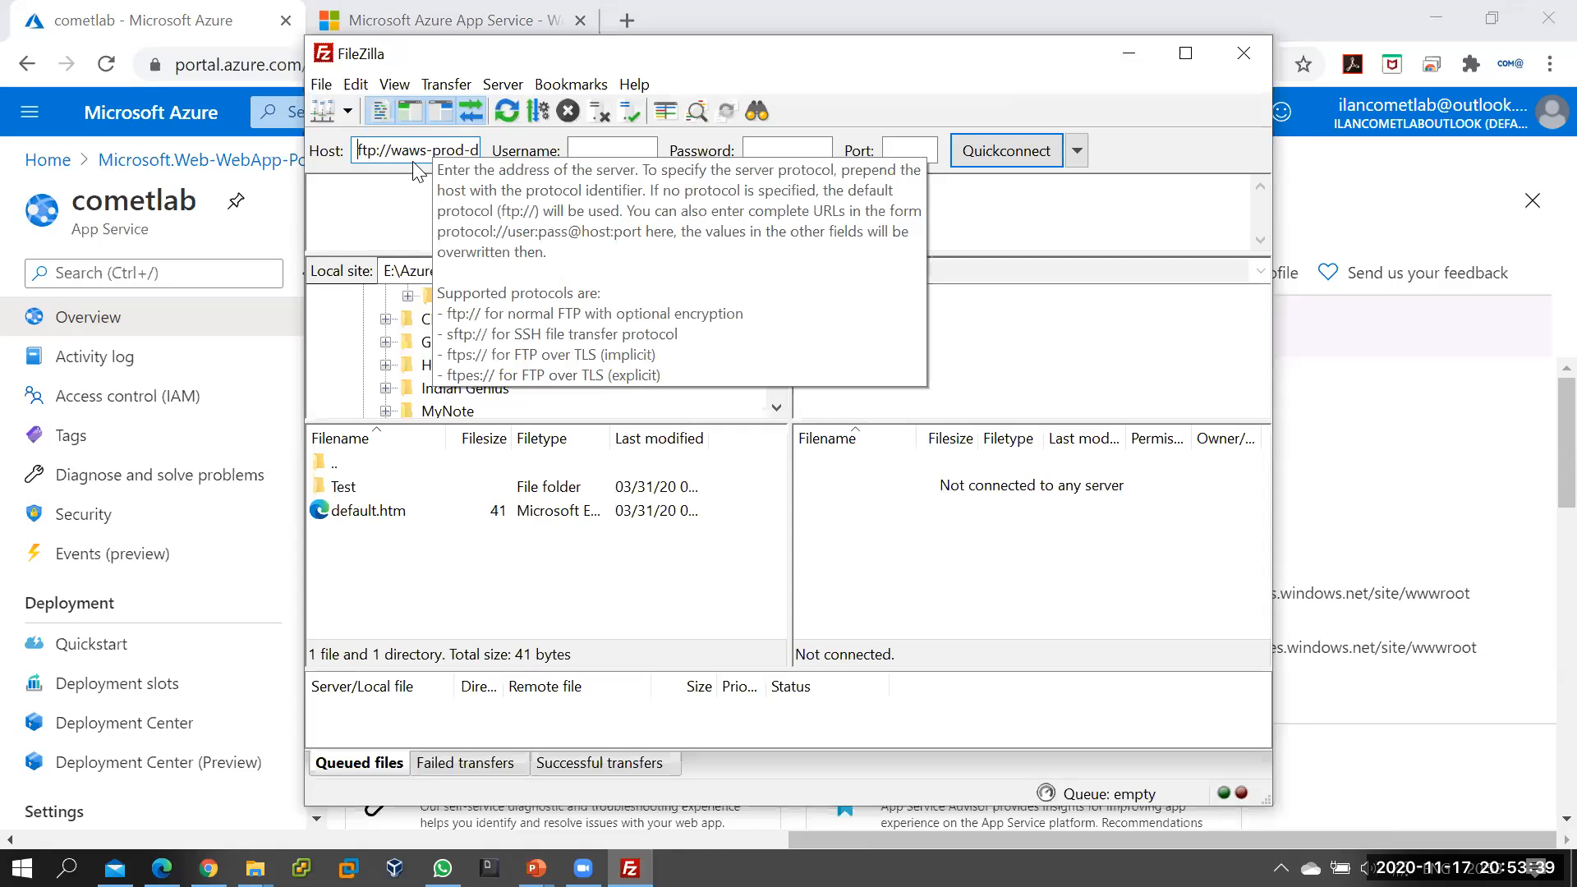
- Copy the FTP/deployment username from the Azure overview and enter it as the username in FileZilla
click(589, 142)
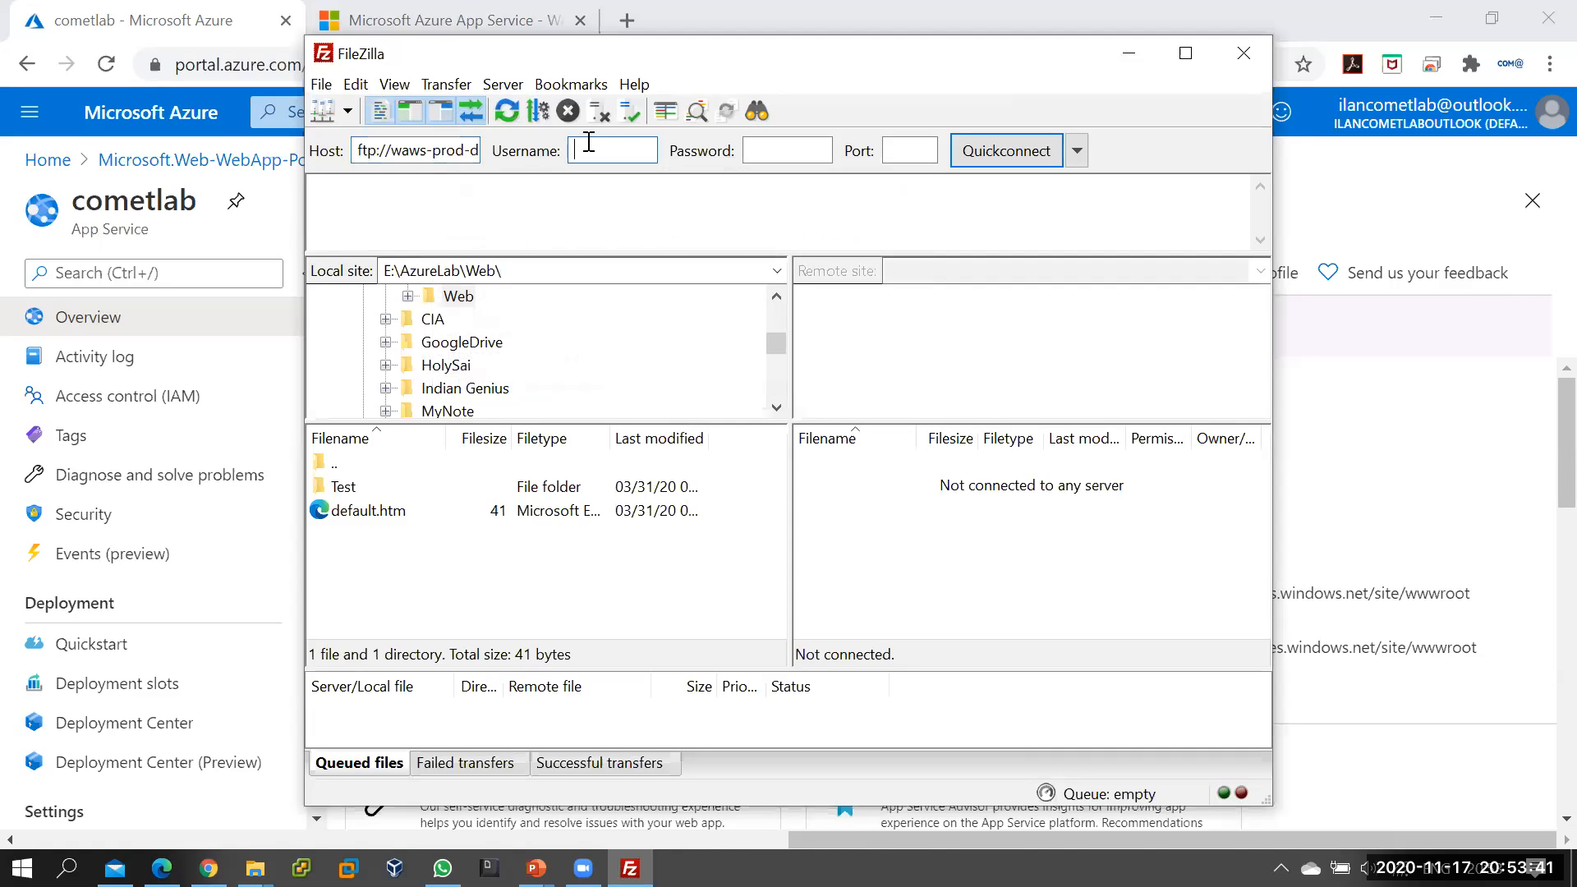
click(1410, 236)
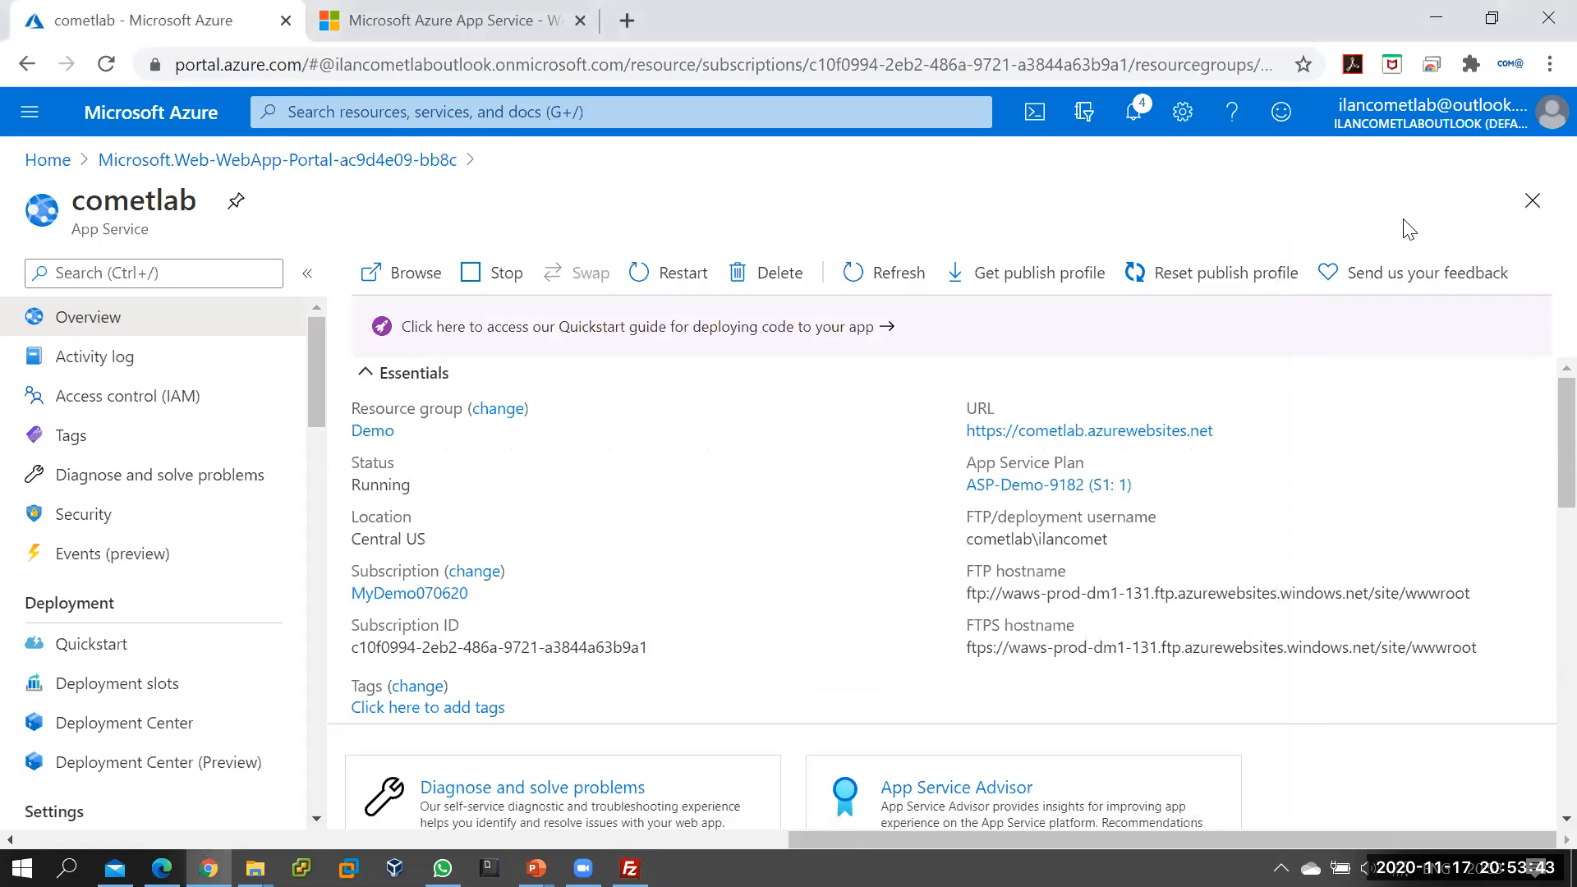
click(1124, 540)
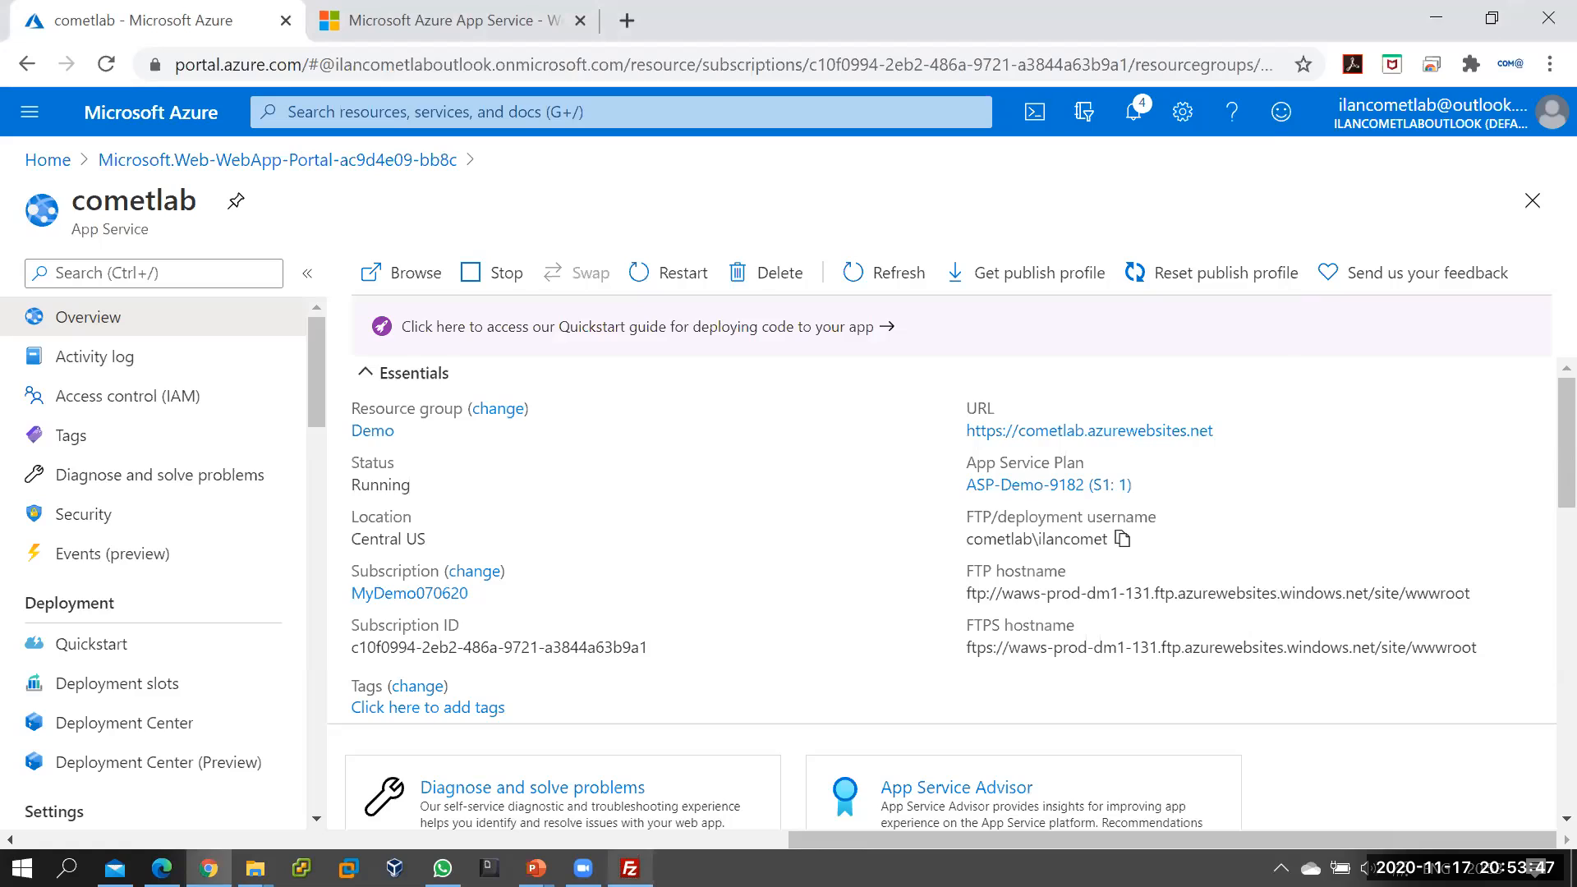
click(630, 868)
click(634, 150)
key(ctrl+v)
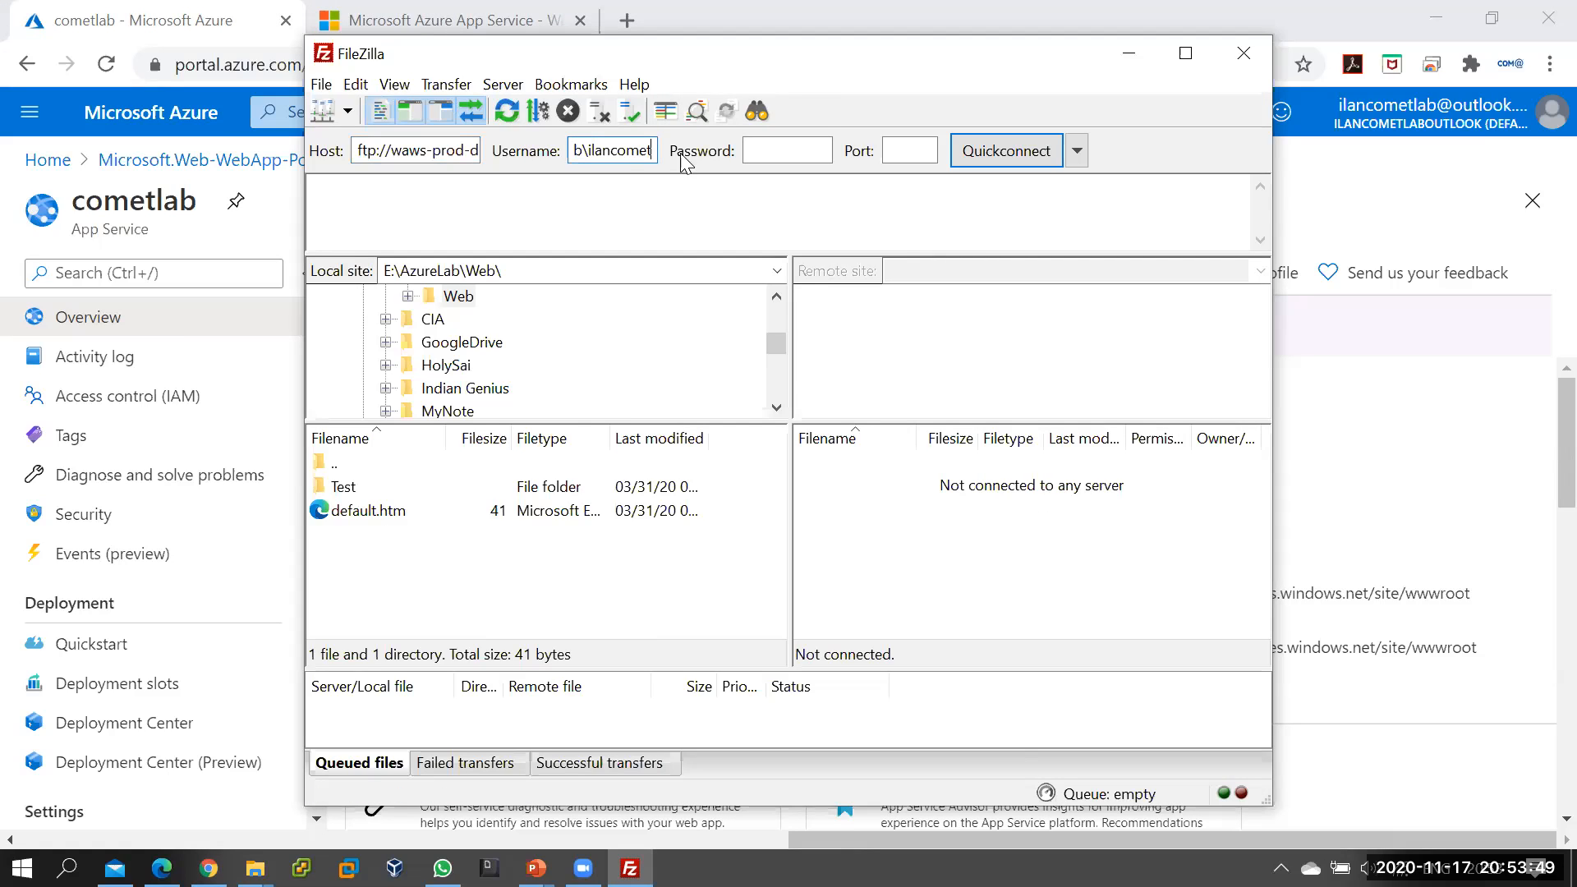
- Enter the FTP account password, connect to the server and accept its certificate
click(772, 152)
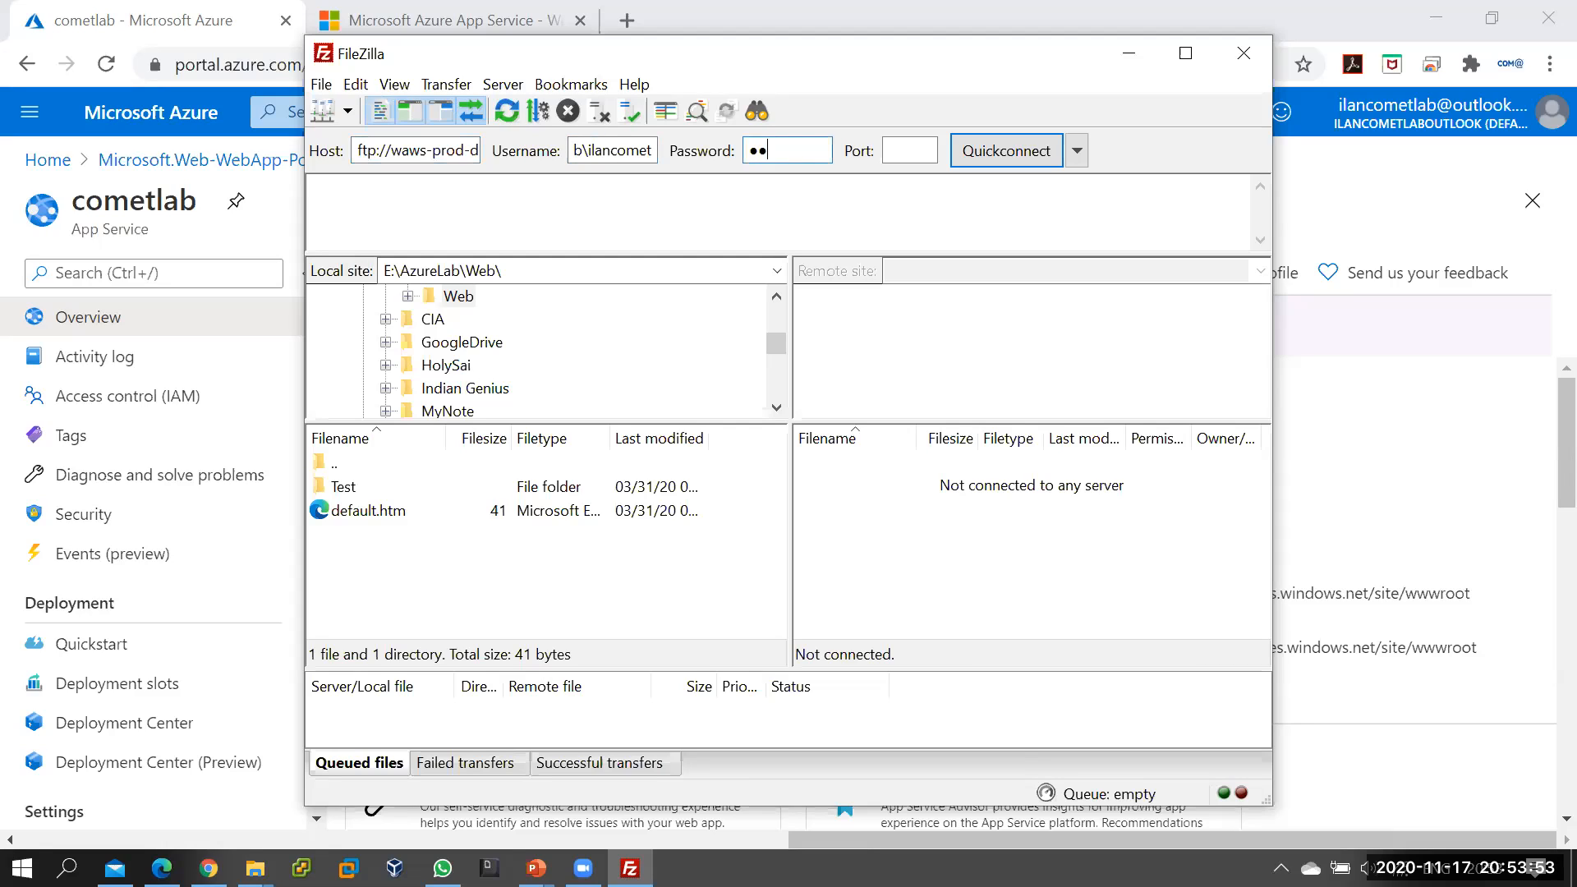
text(***)
click(1008, 157)
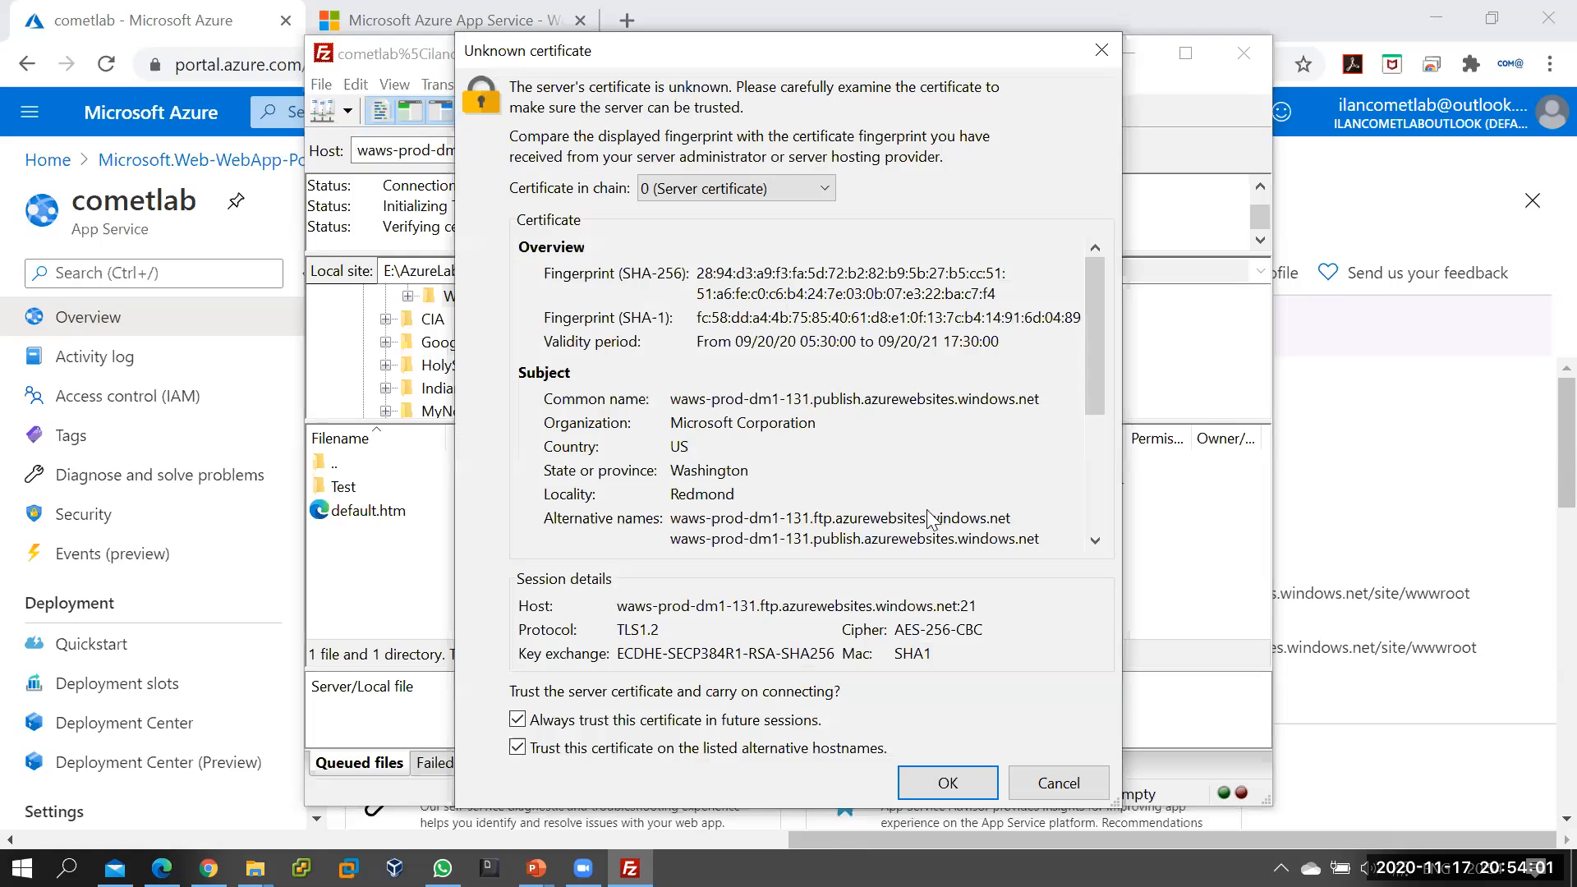
click(916, 797)
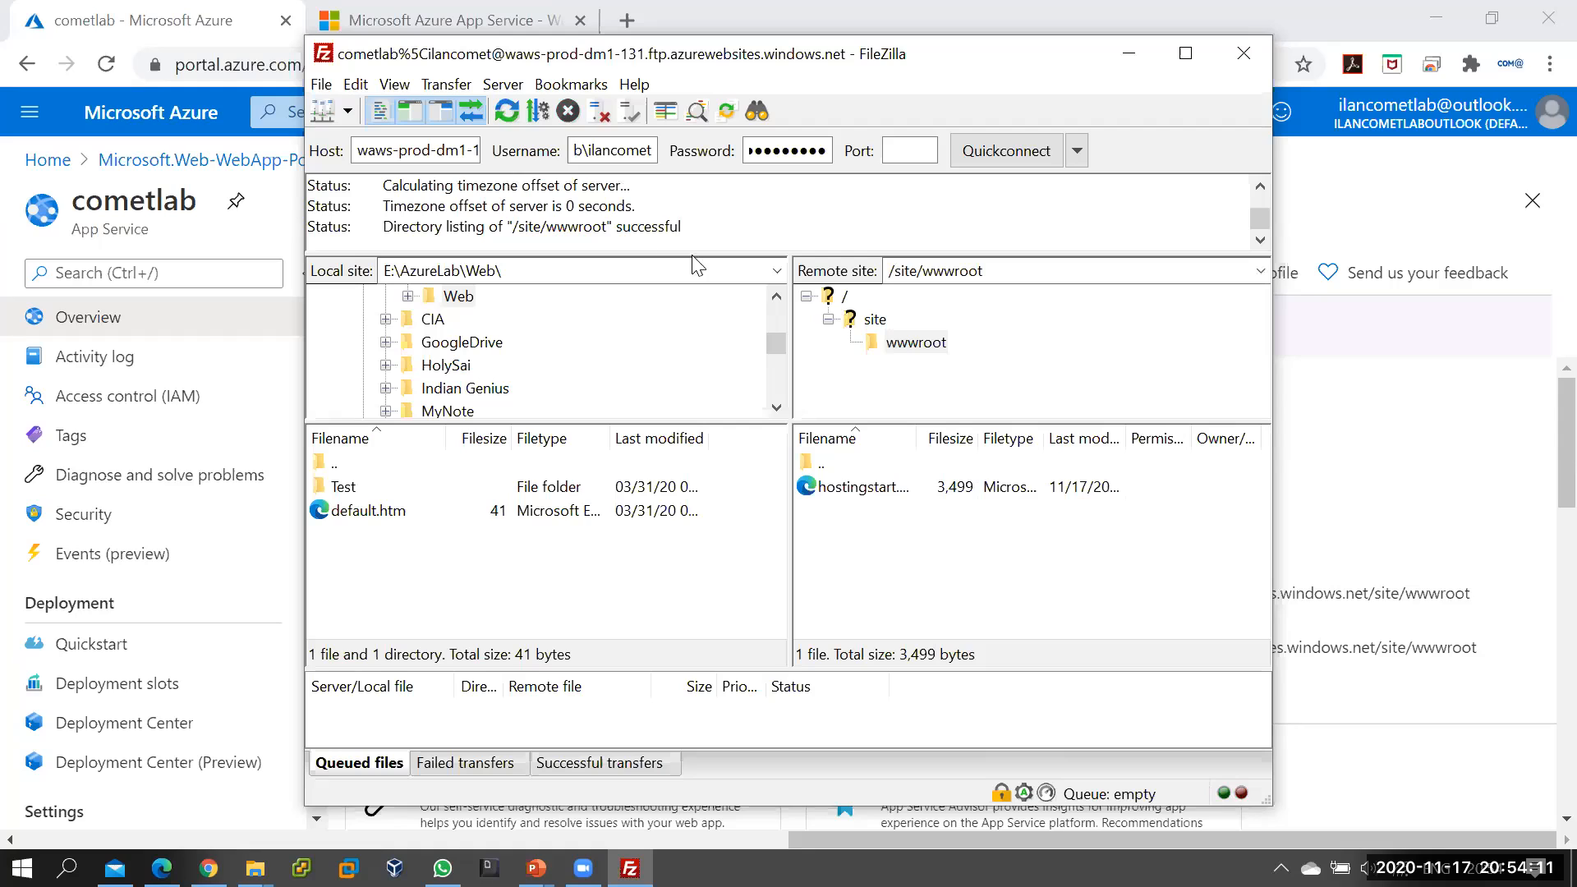
- Inspect the remote wwwroot folder and the HTML file stored in it
click(939, 347)
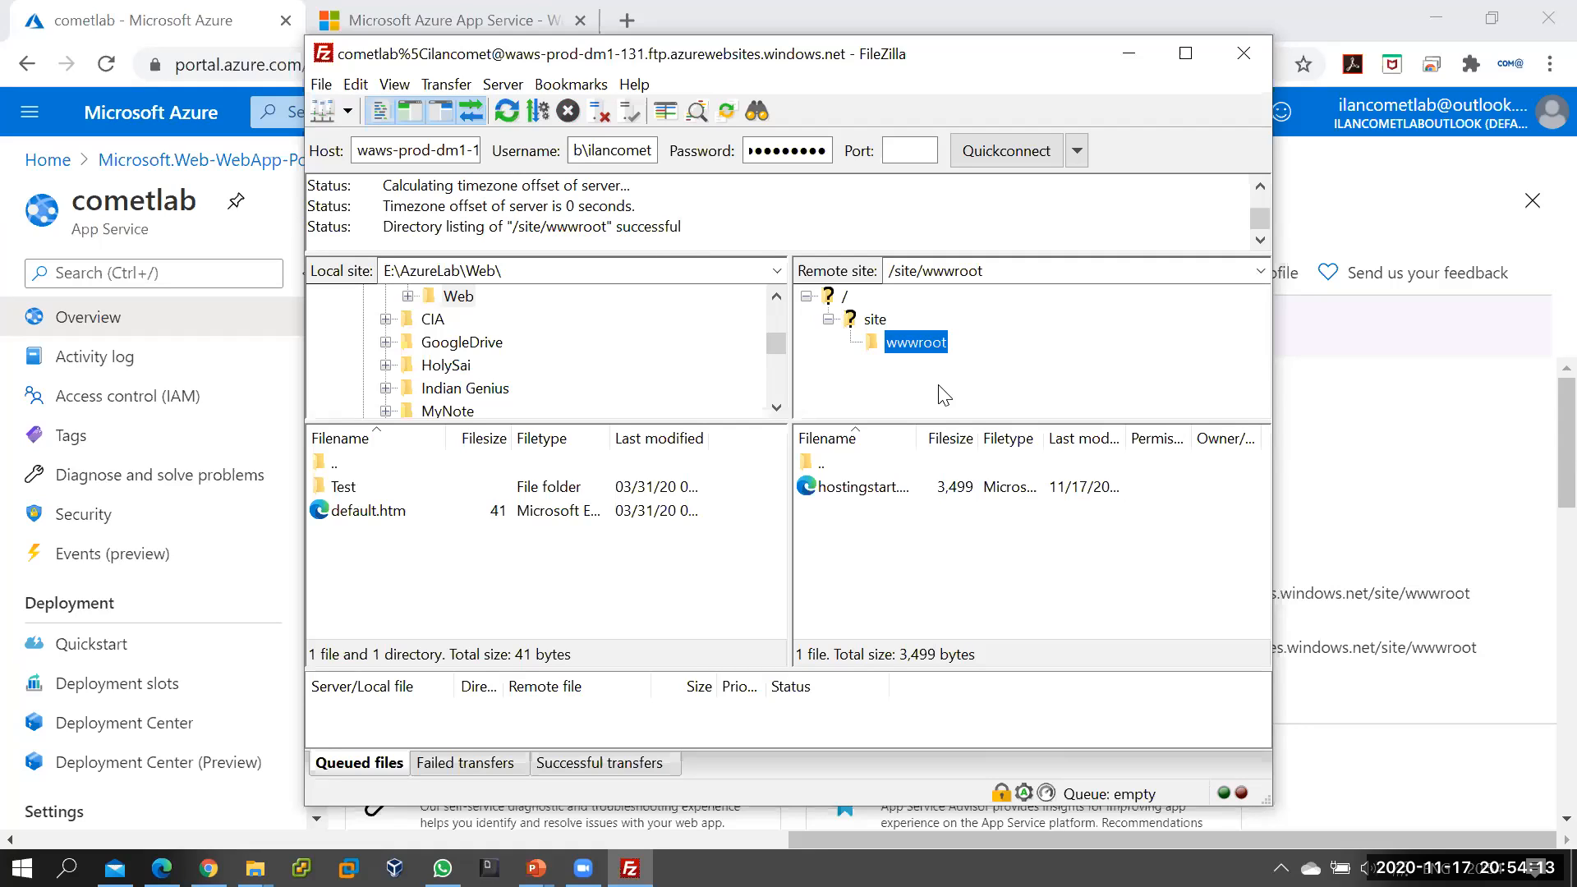
click(866, 486)
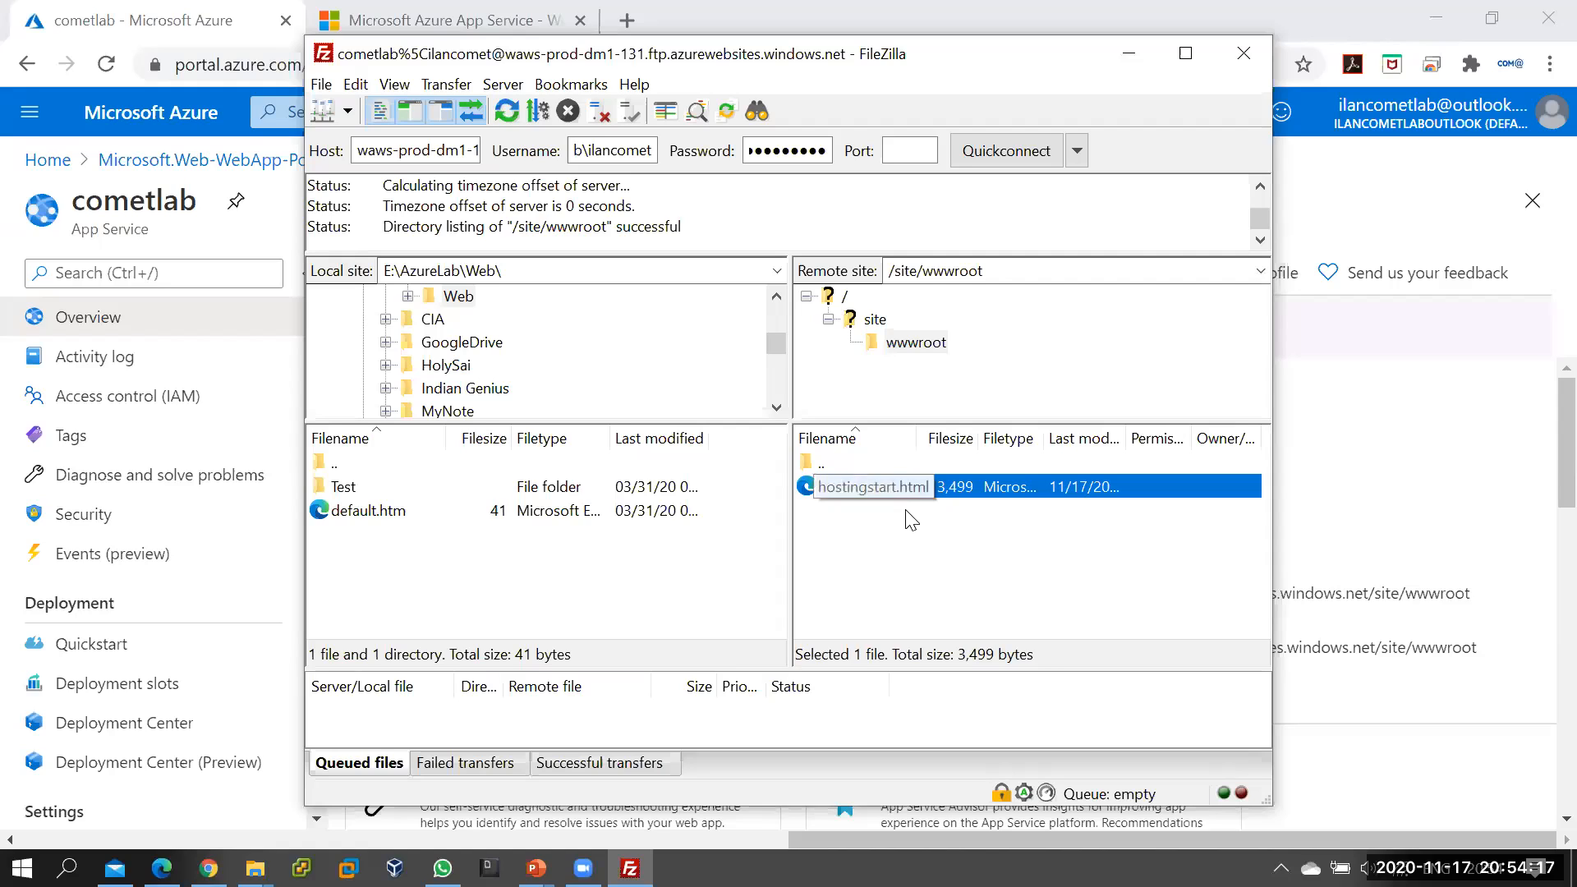
click(933, 540)
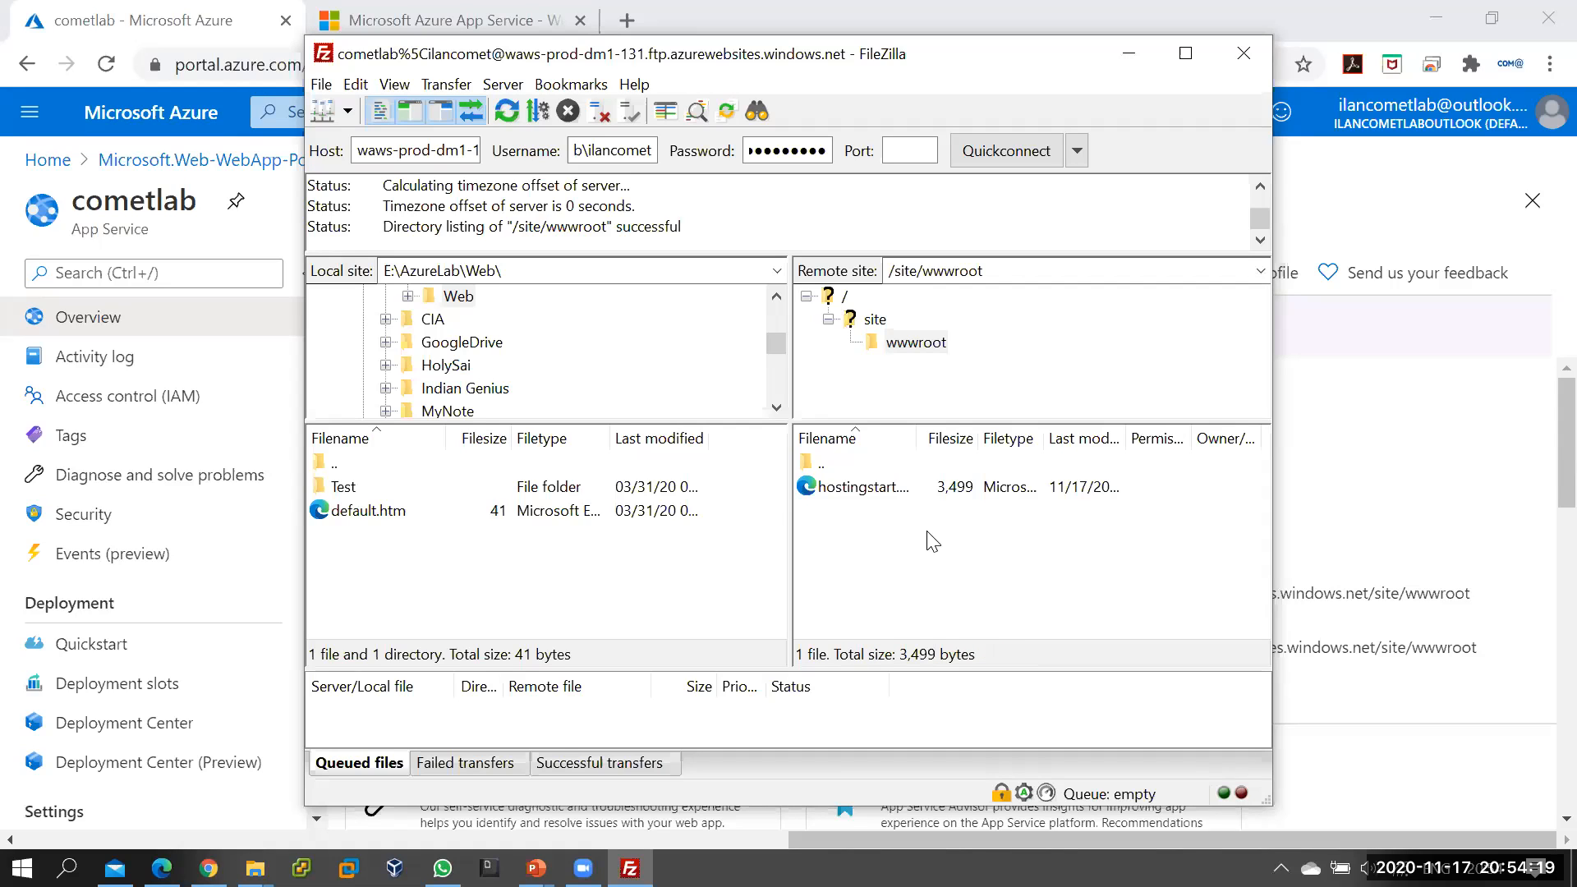
- Locate the AzureLab\Web folder on drive E: in the local site's folder tree
scroll(369, 365, up, 5)
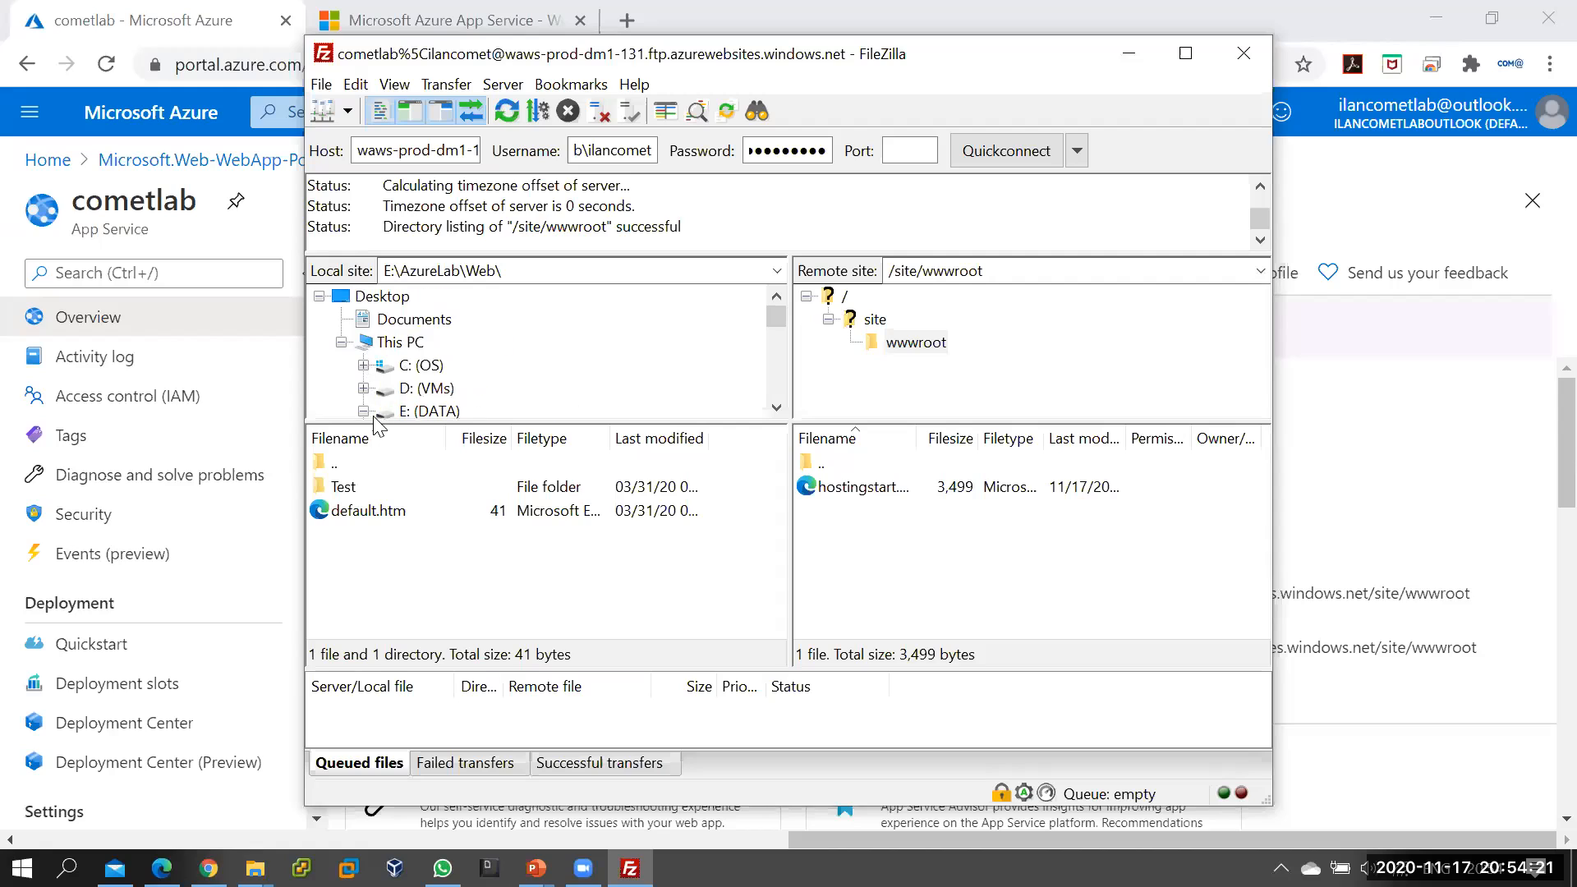
scroll(378, 402, down, 2)
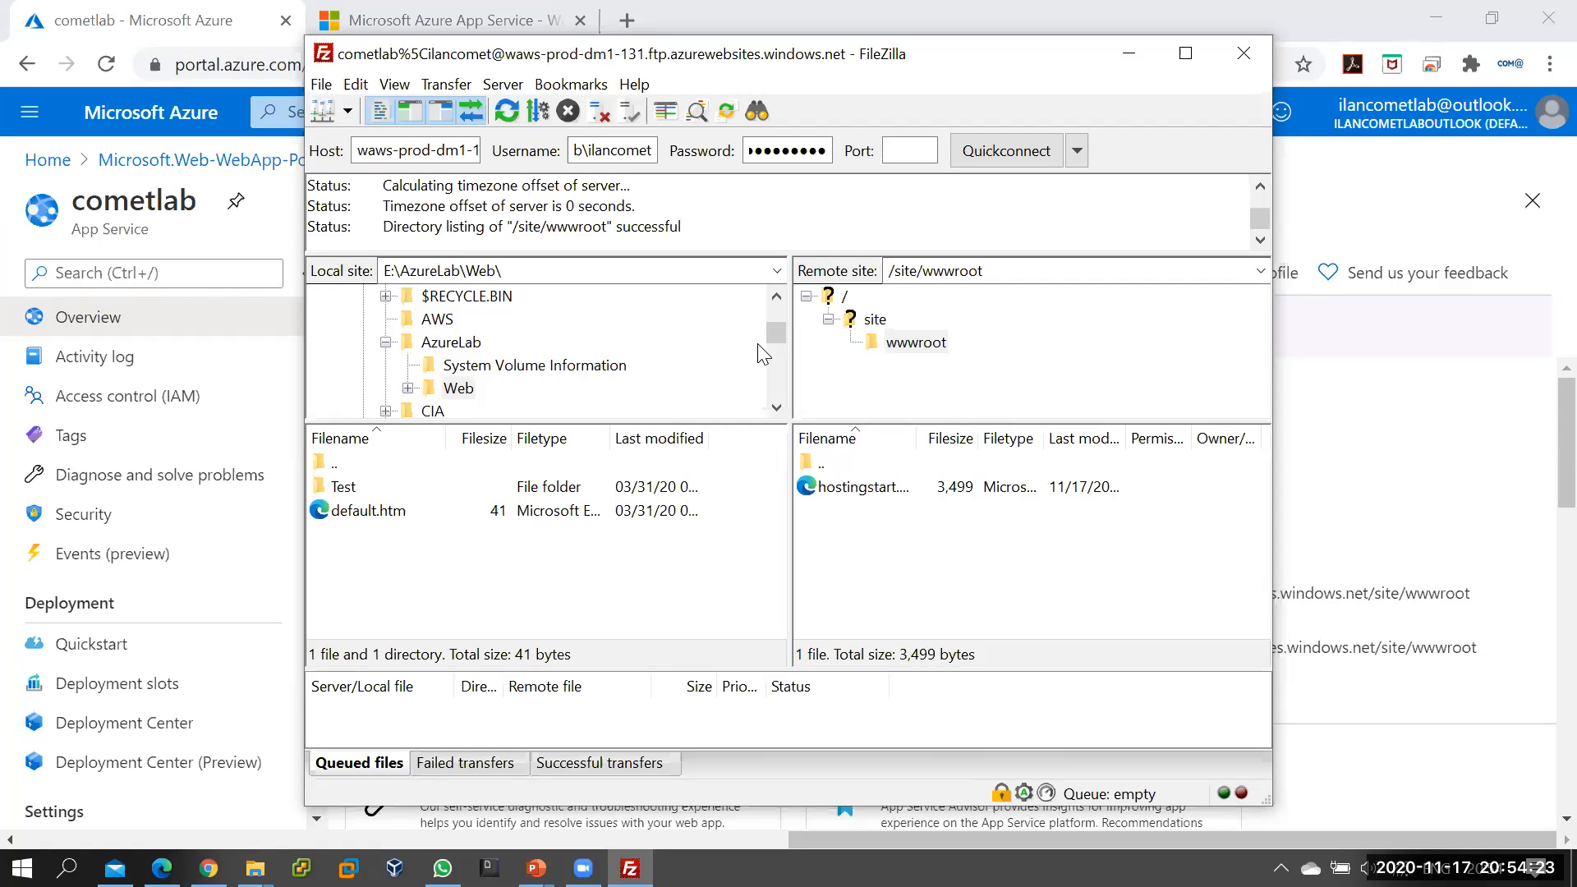
click(772, 299)
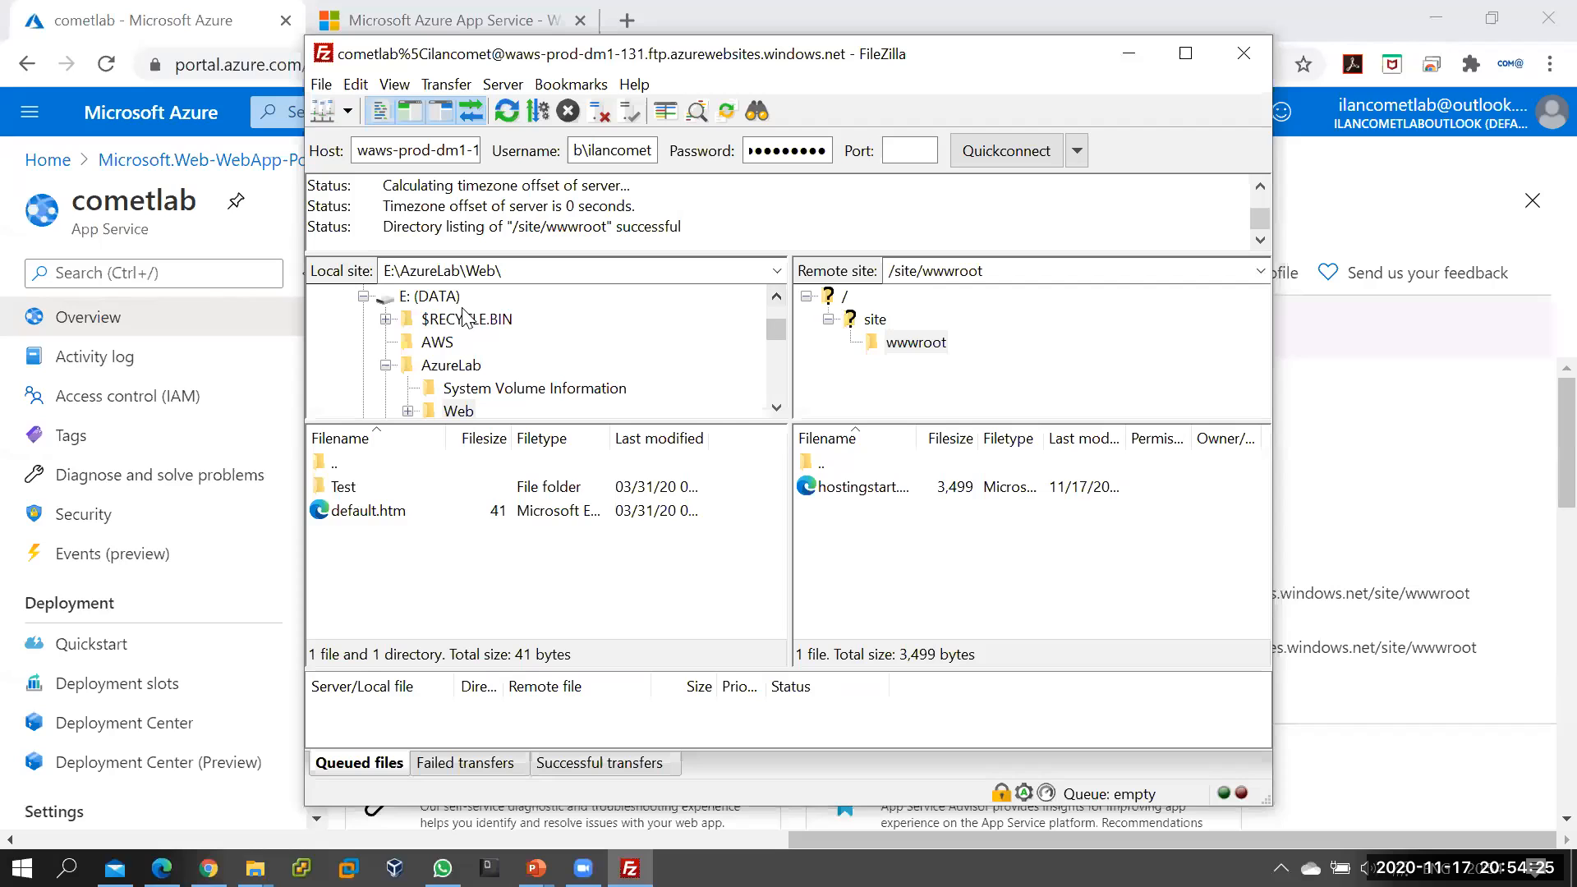
- Switch to File Explorer and open the Web folder inside AzureLab on the DATA (E:) drive
click(255, 869)
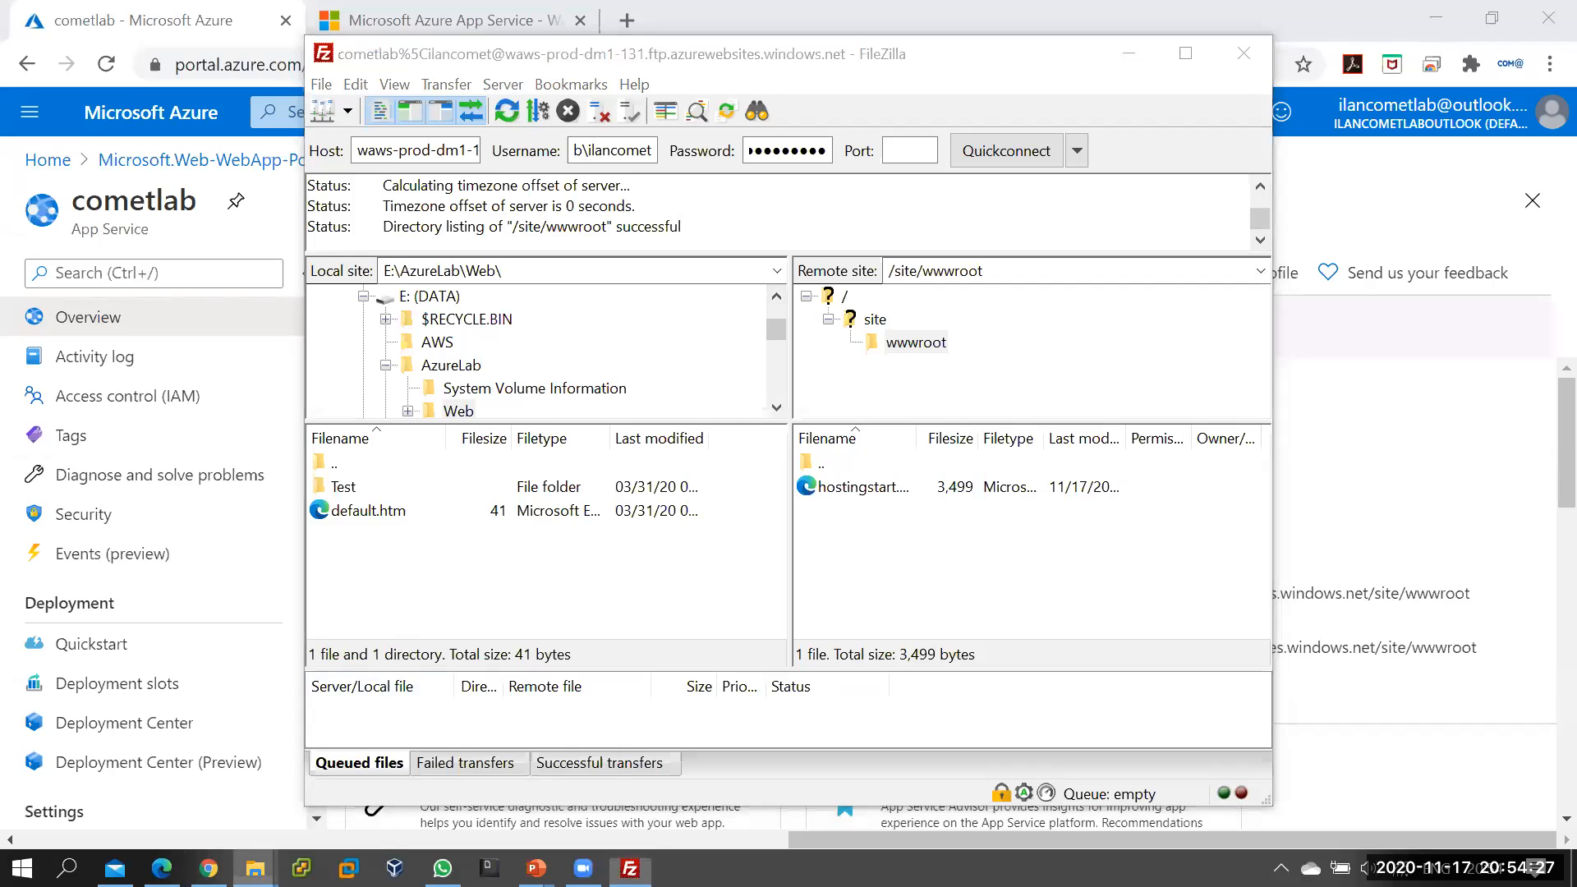
click(539, 817)
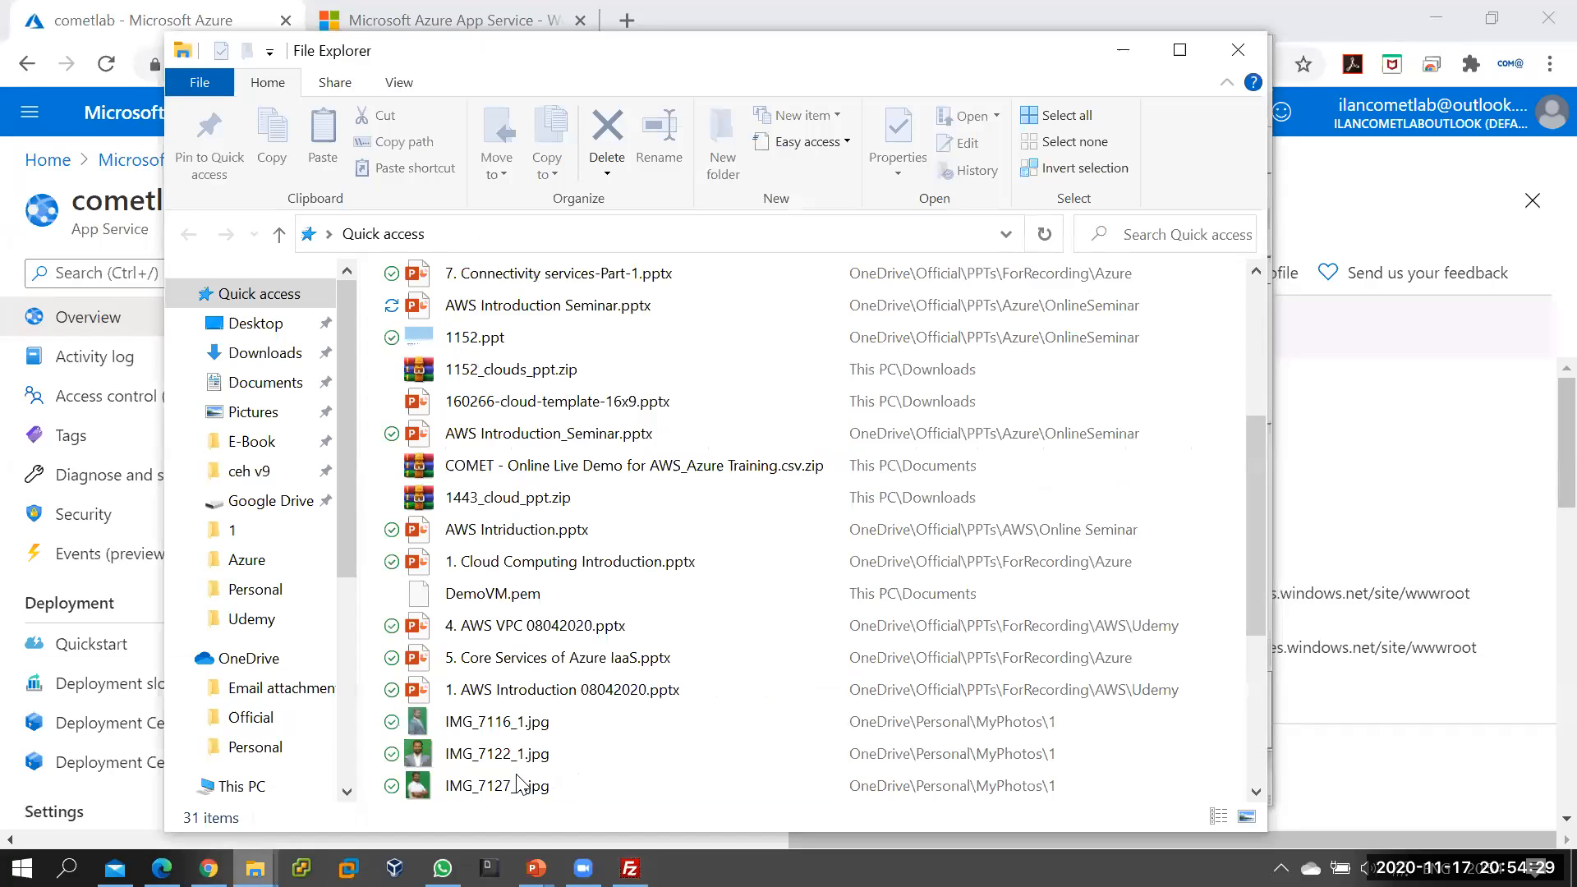
scroll(271, 708, down, 4)
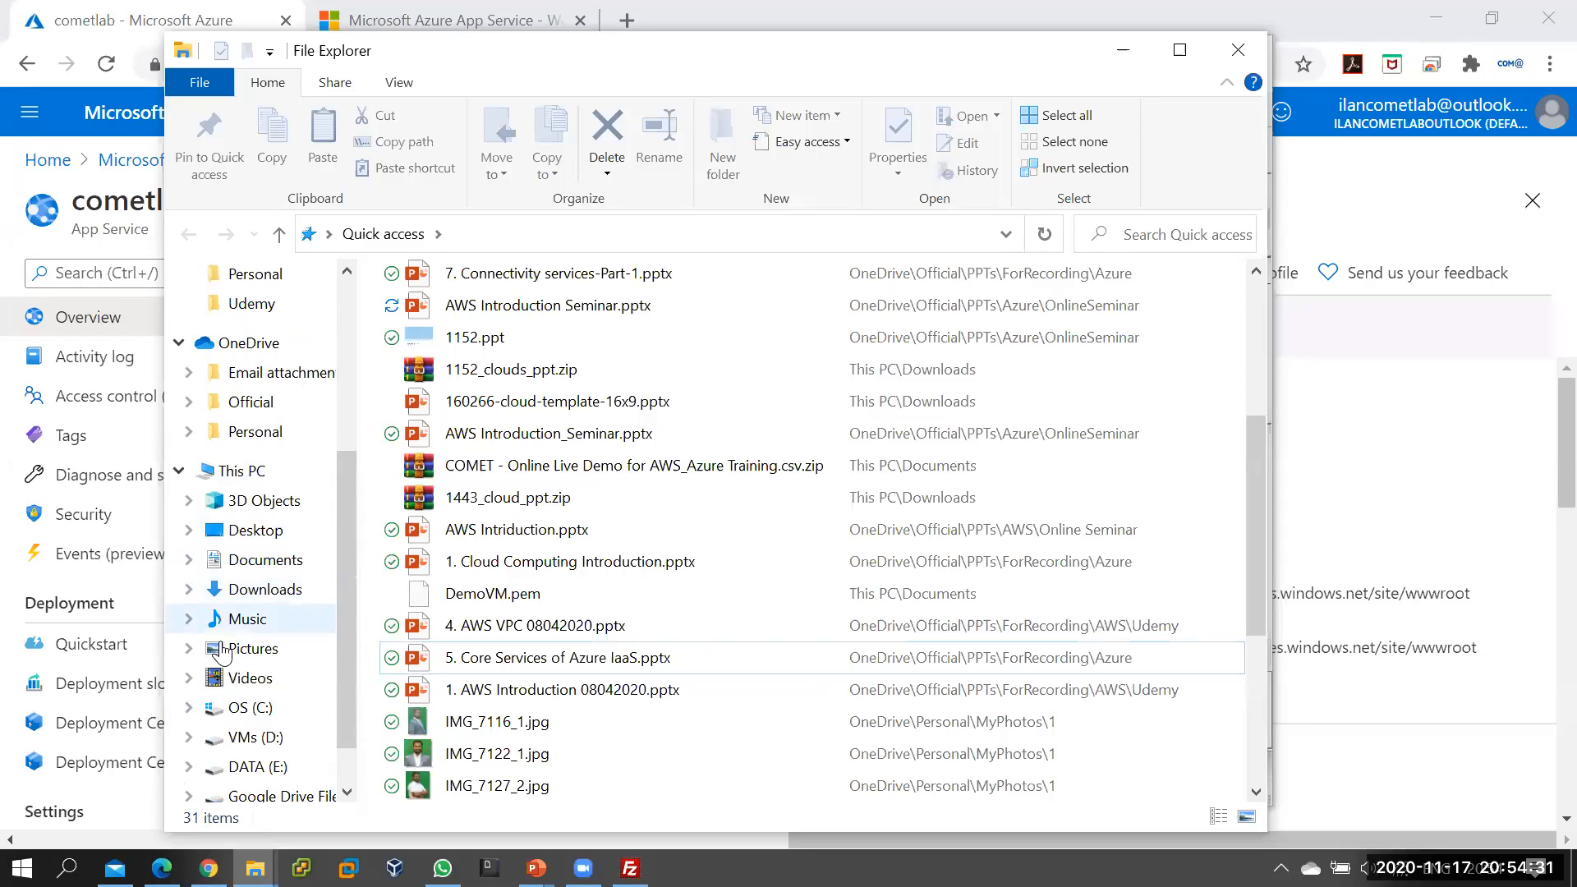
click(259, 707)
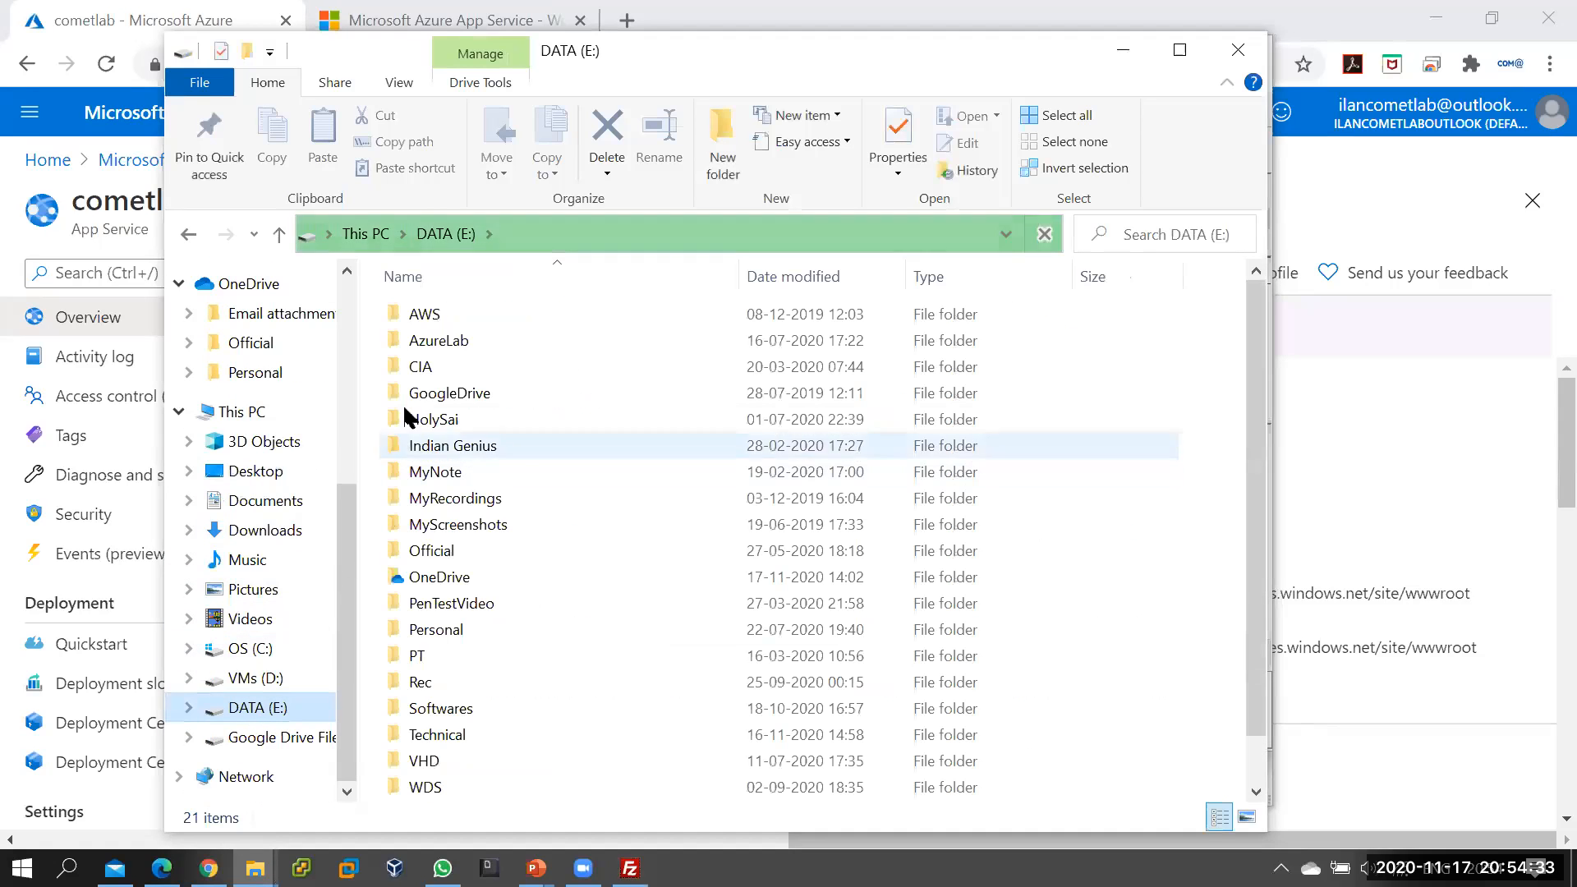
double_click(443, 337)
double_click(438, 345)
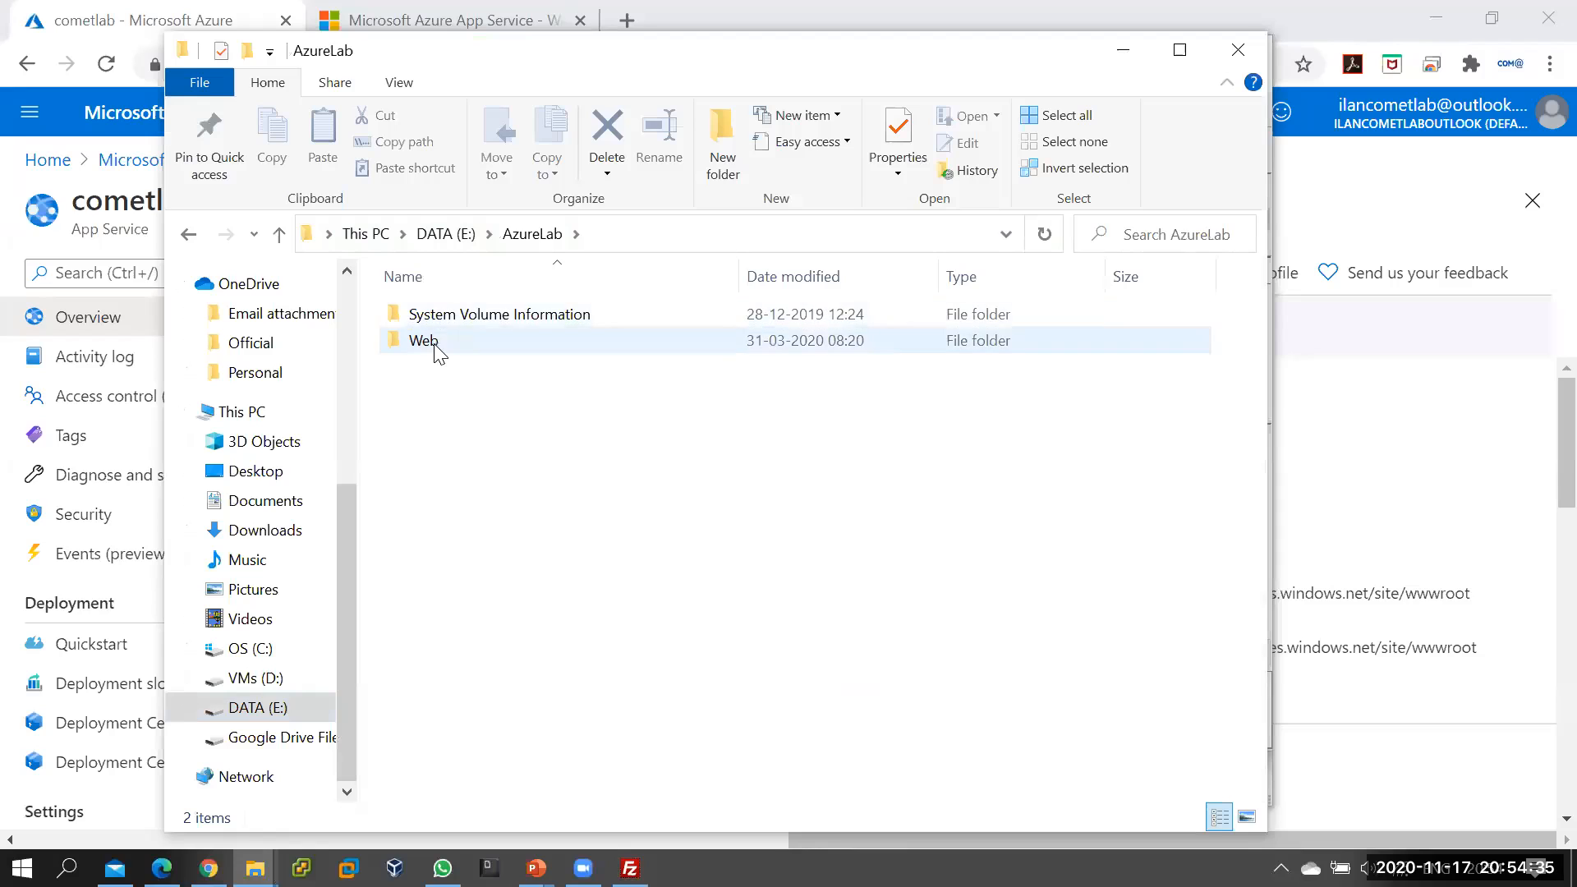
- Preview the local default.htm file in the browser, then minimize the browser to return to its folder
click(445, 341)
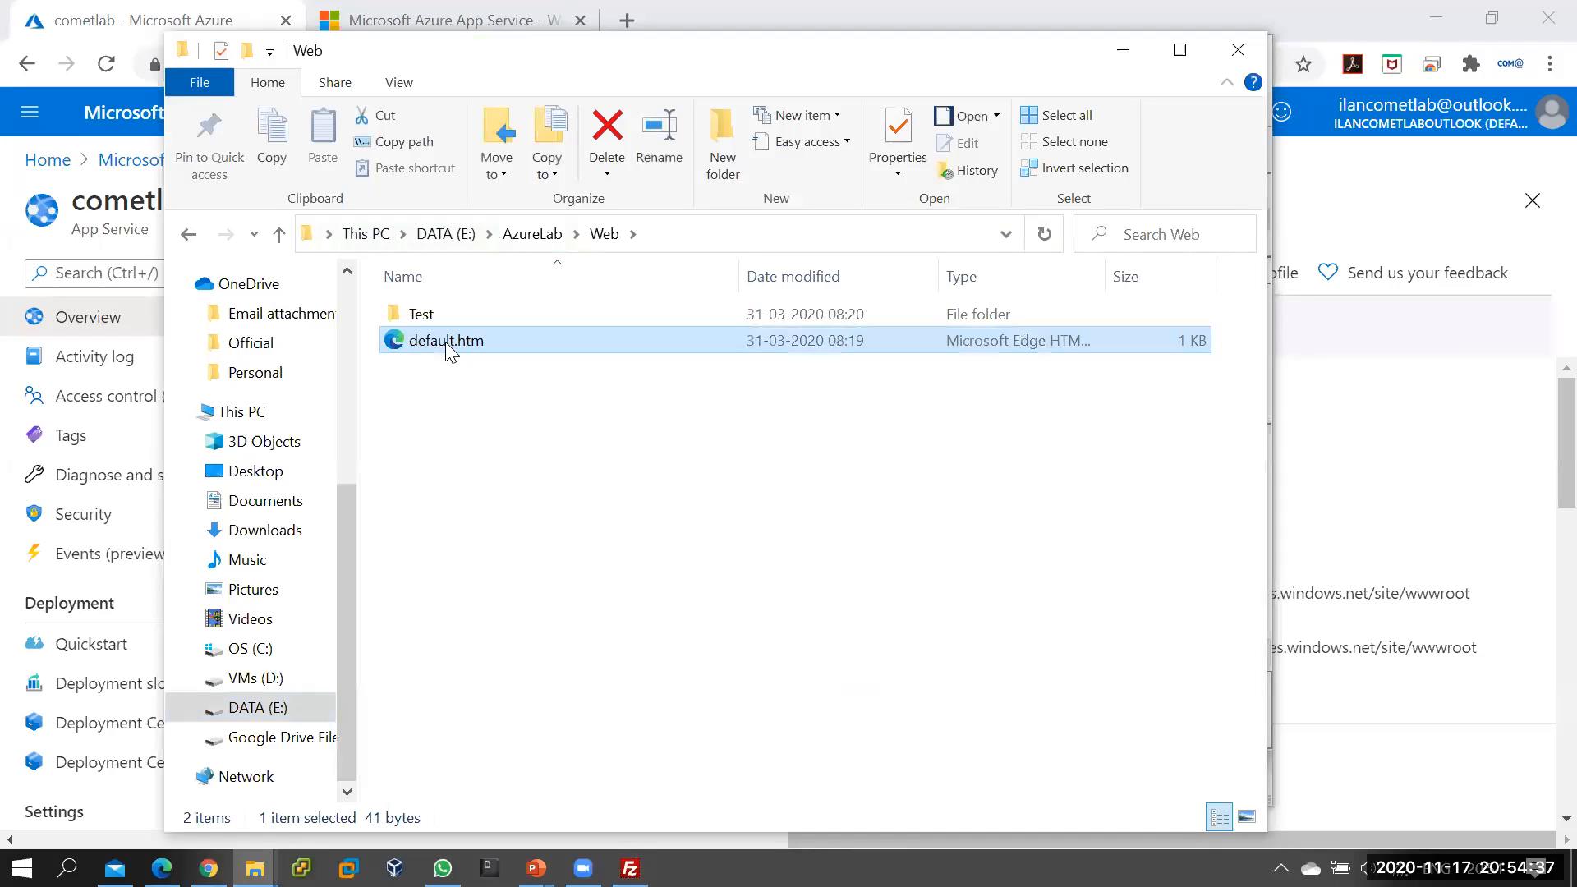
double_click(450, 341)
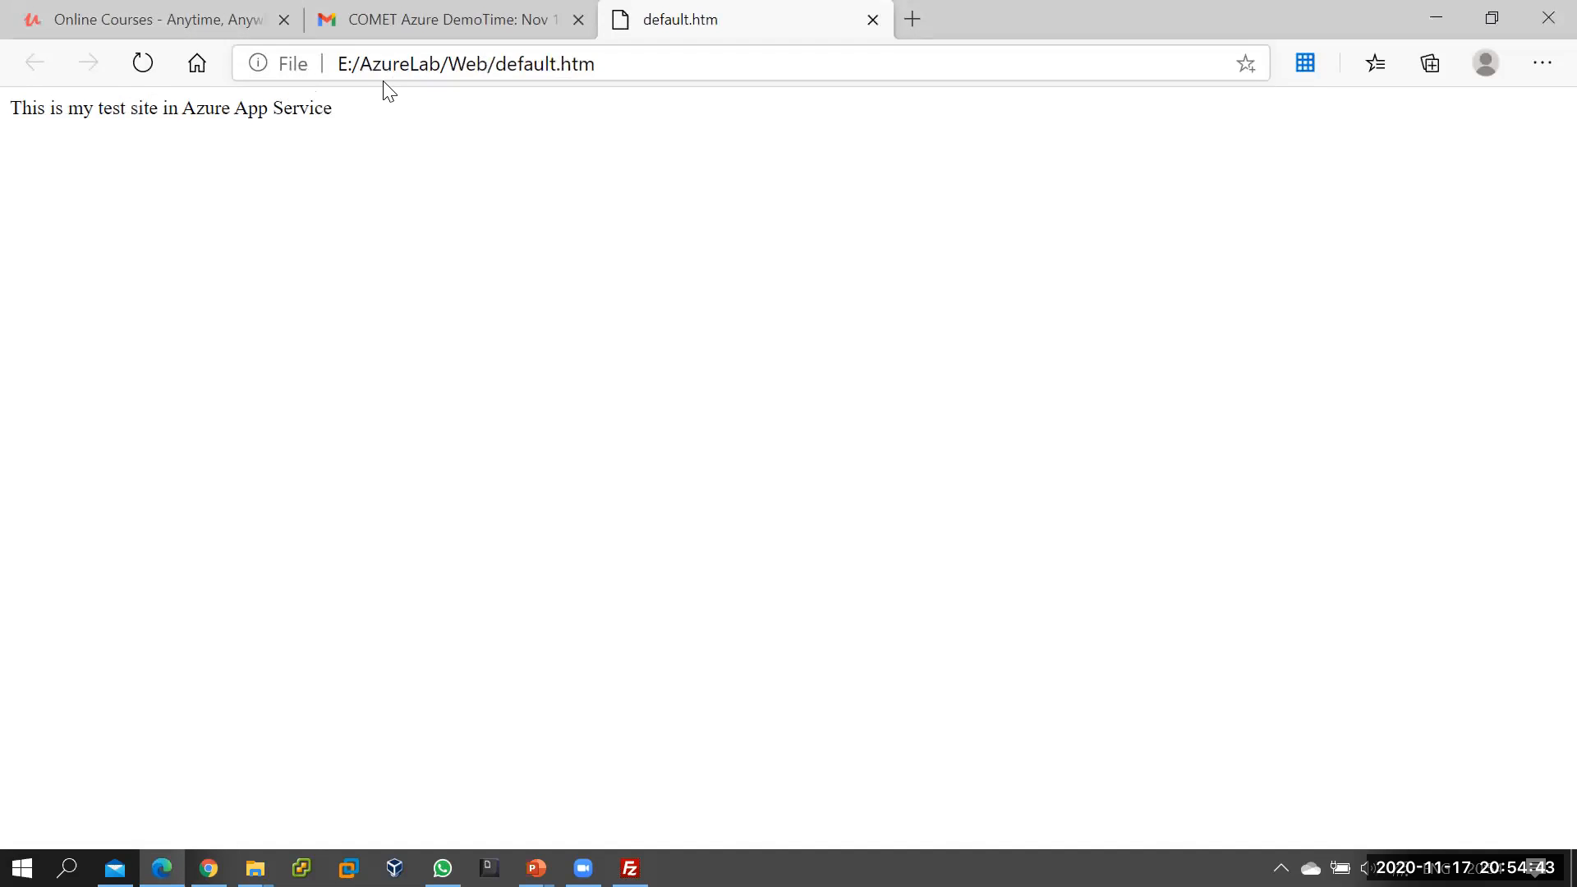
click(1433, 15)
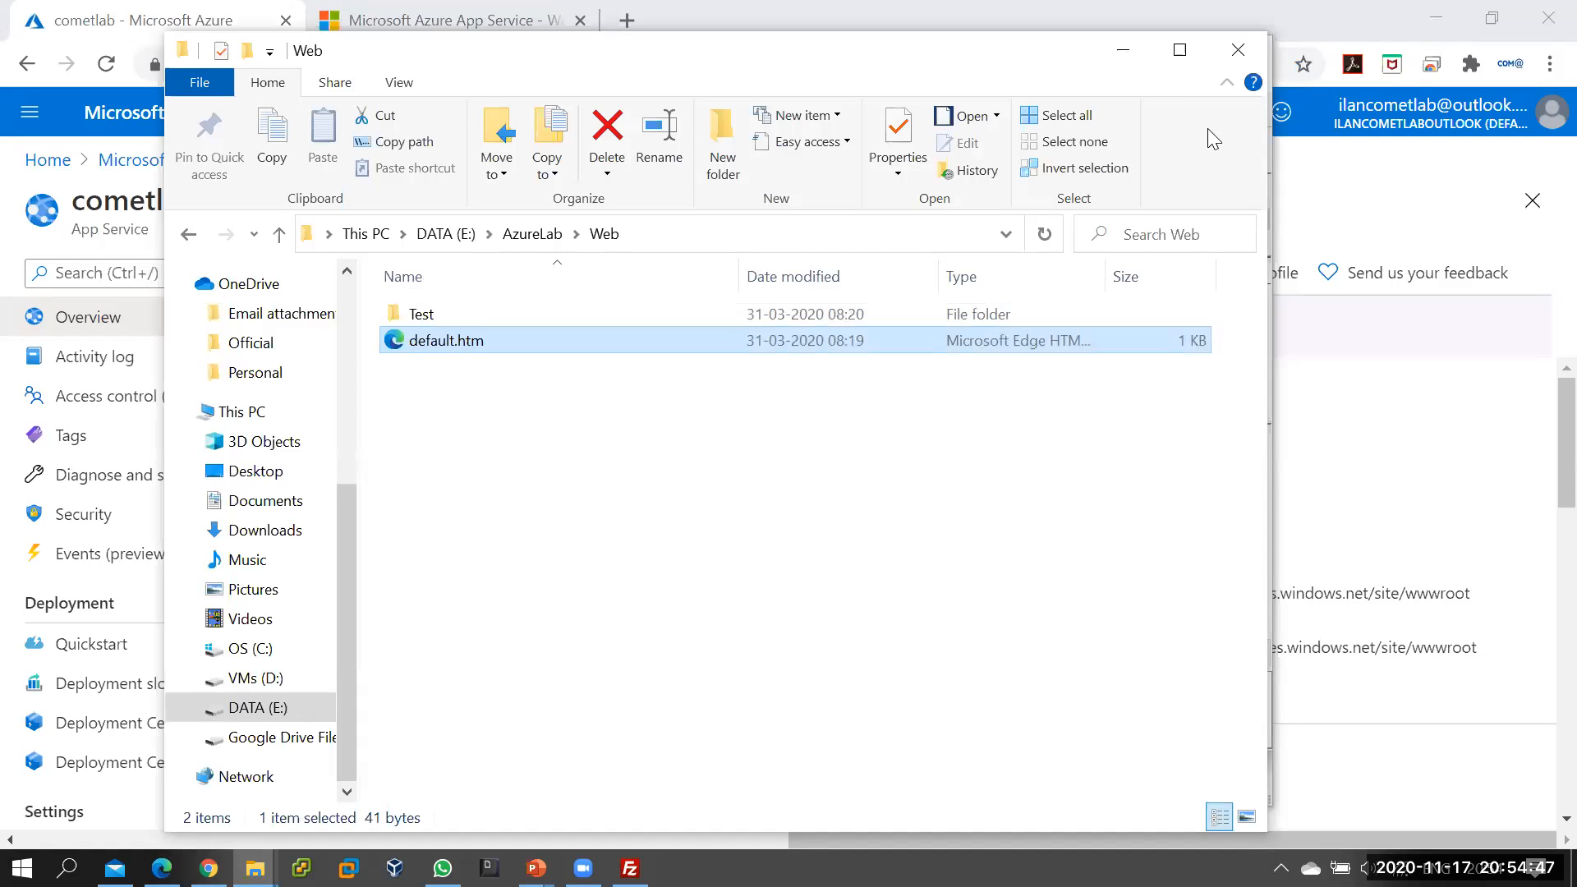
- Switch to FileZilla and upload default.htm from the local Web folder to /site/wwwroot, cancelling any repeat upload of the same file
click(630, 869)
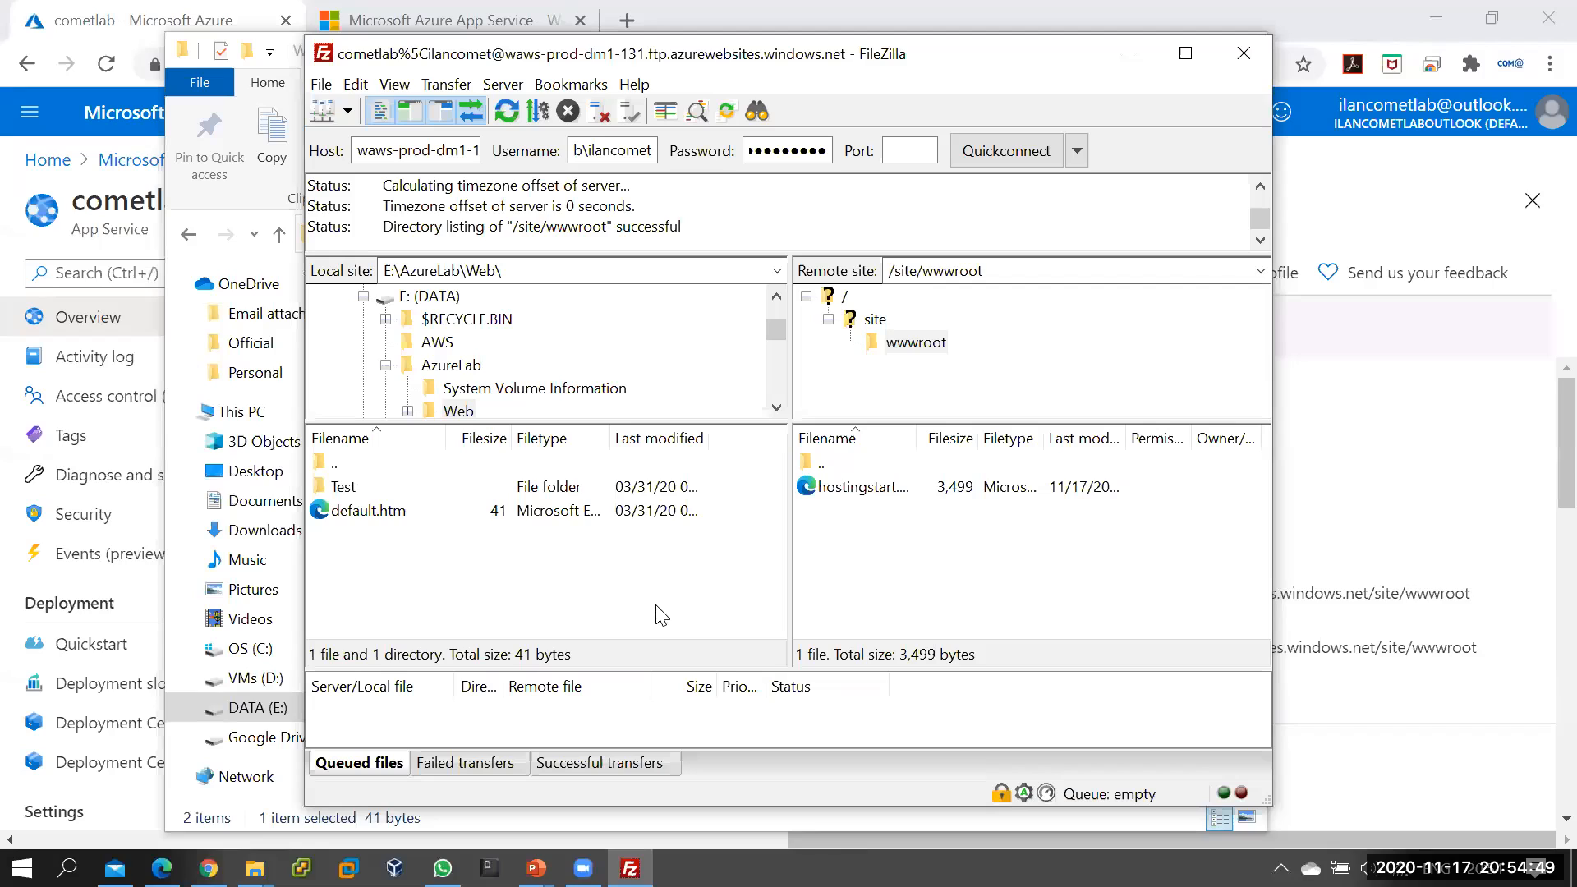
click(459, 411)
click(387, 513)
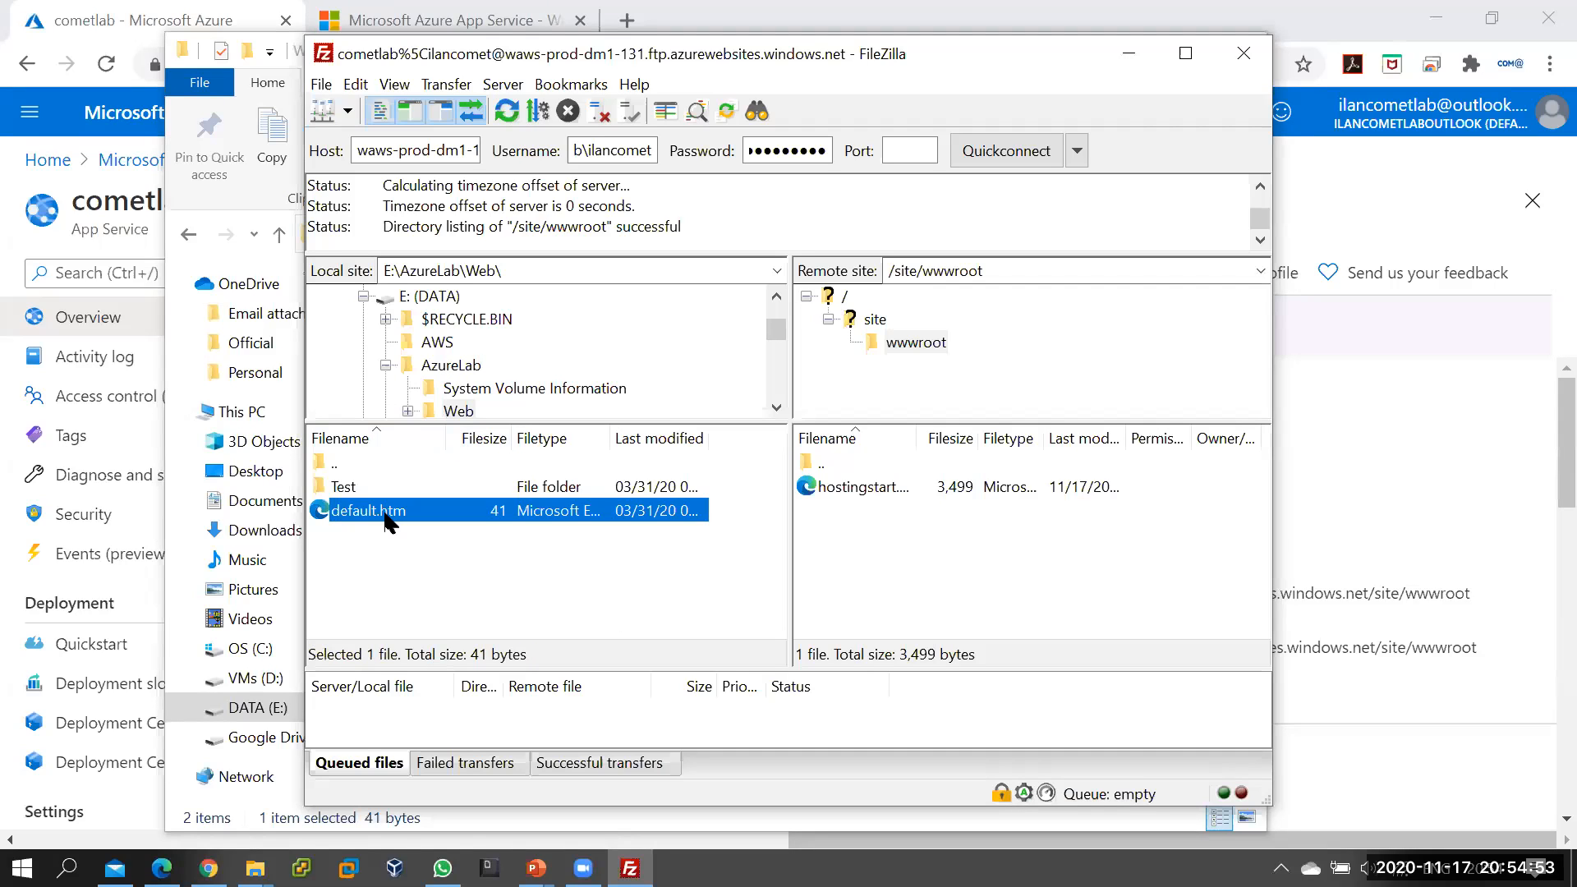
drag(382, 515, 961, 532)
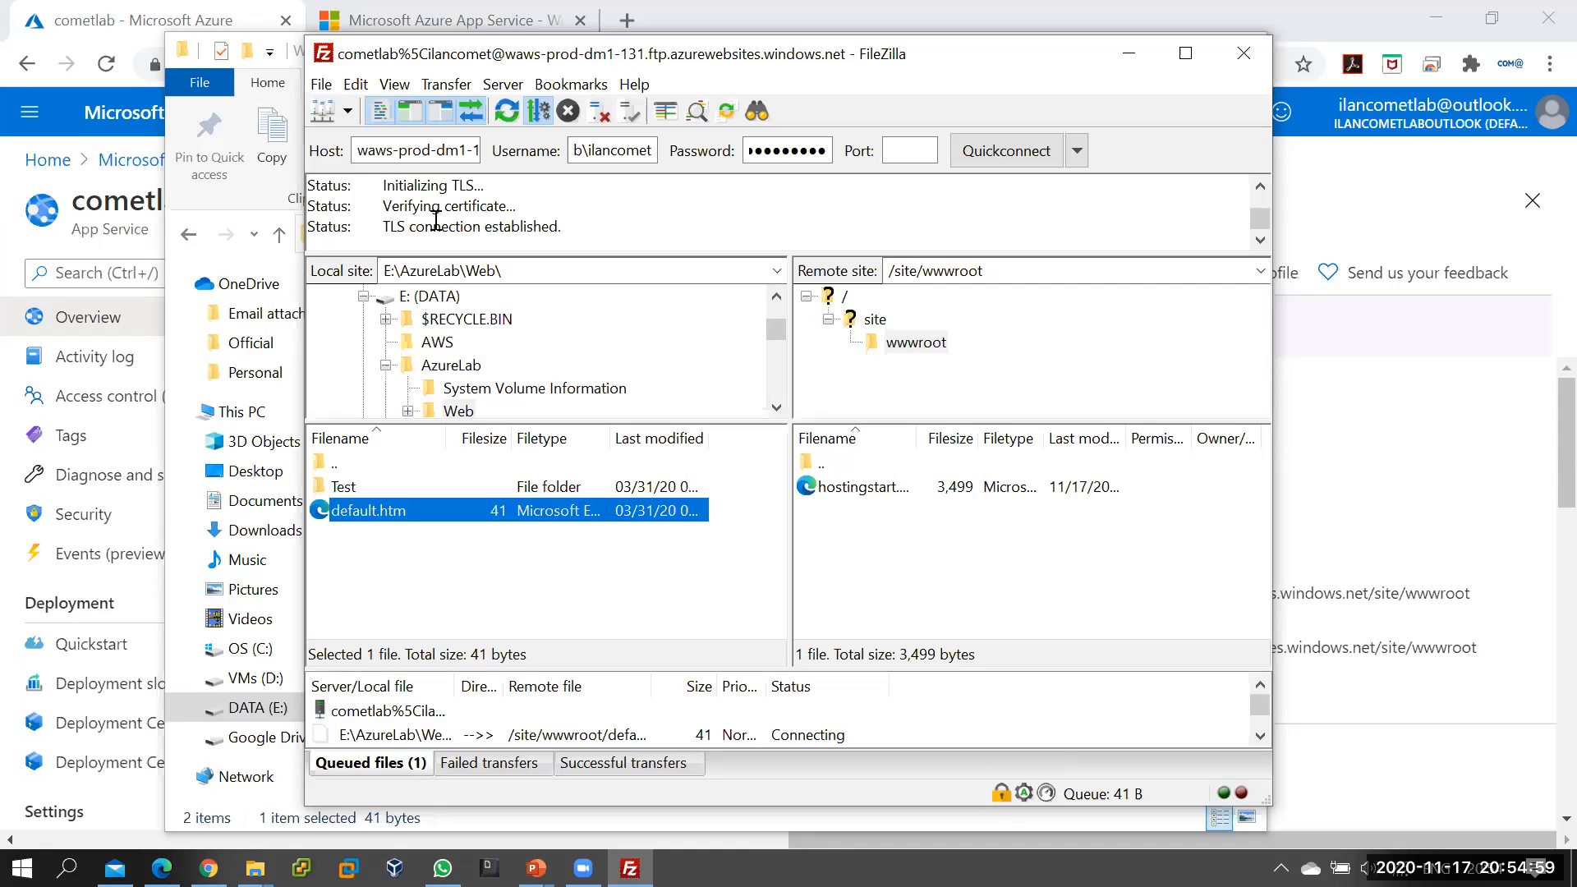
drag(470, 503, 1004, 573)
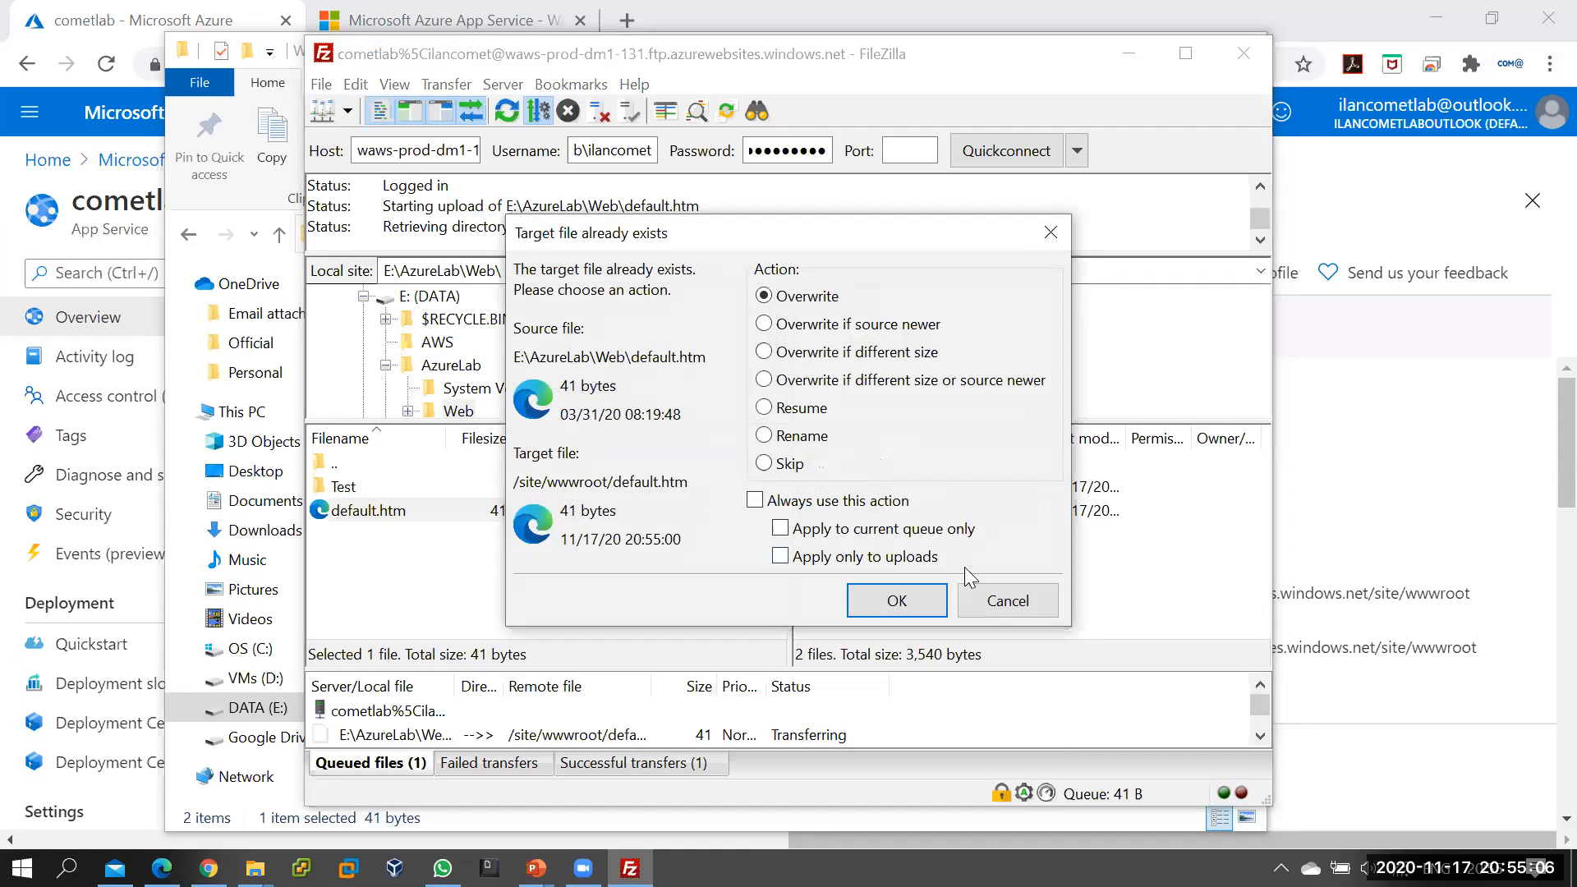
click(1008, 600)
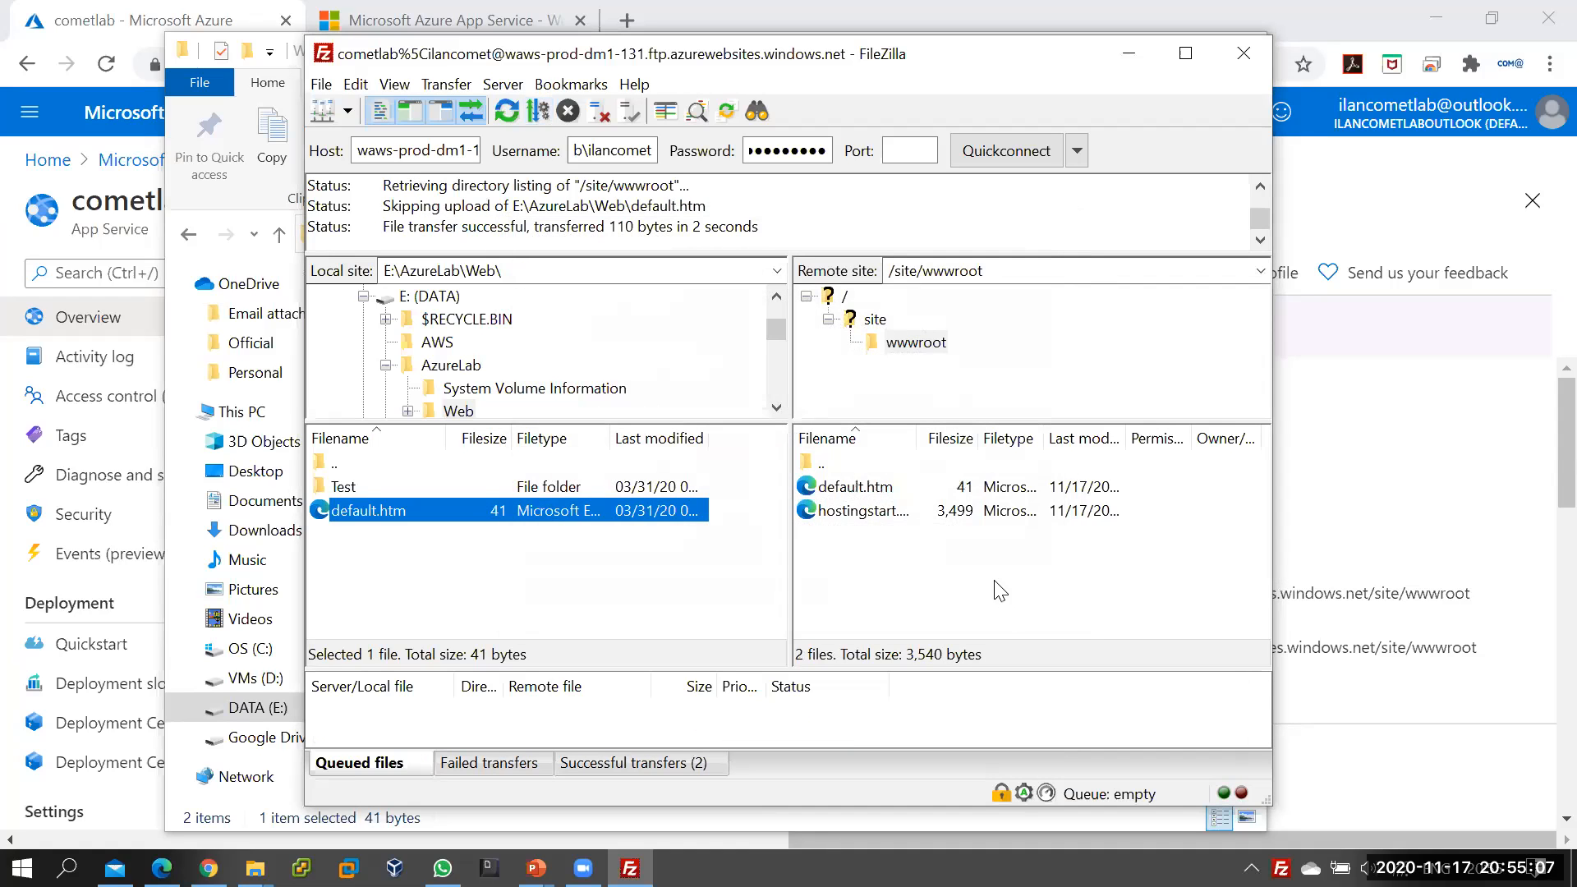
click(867, 492)
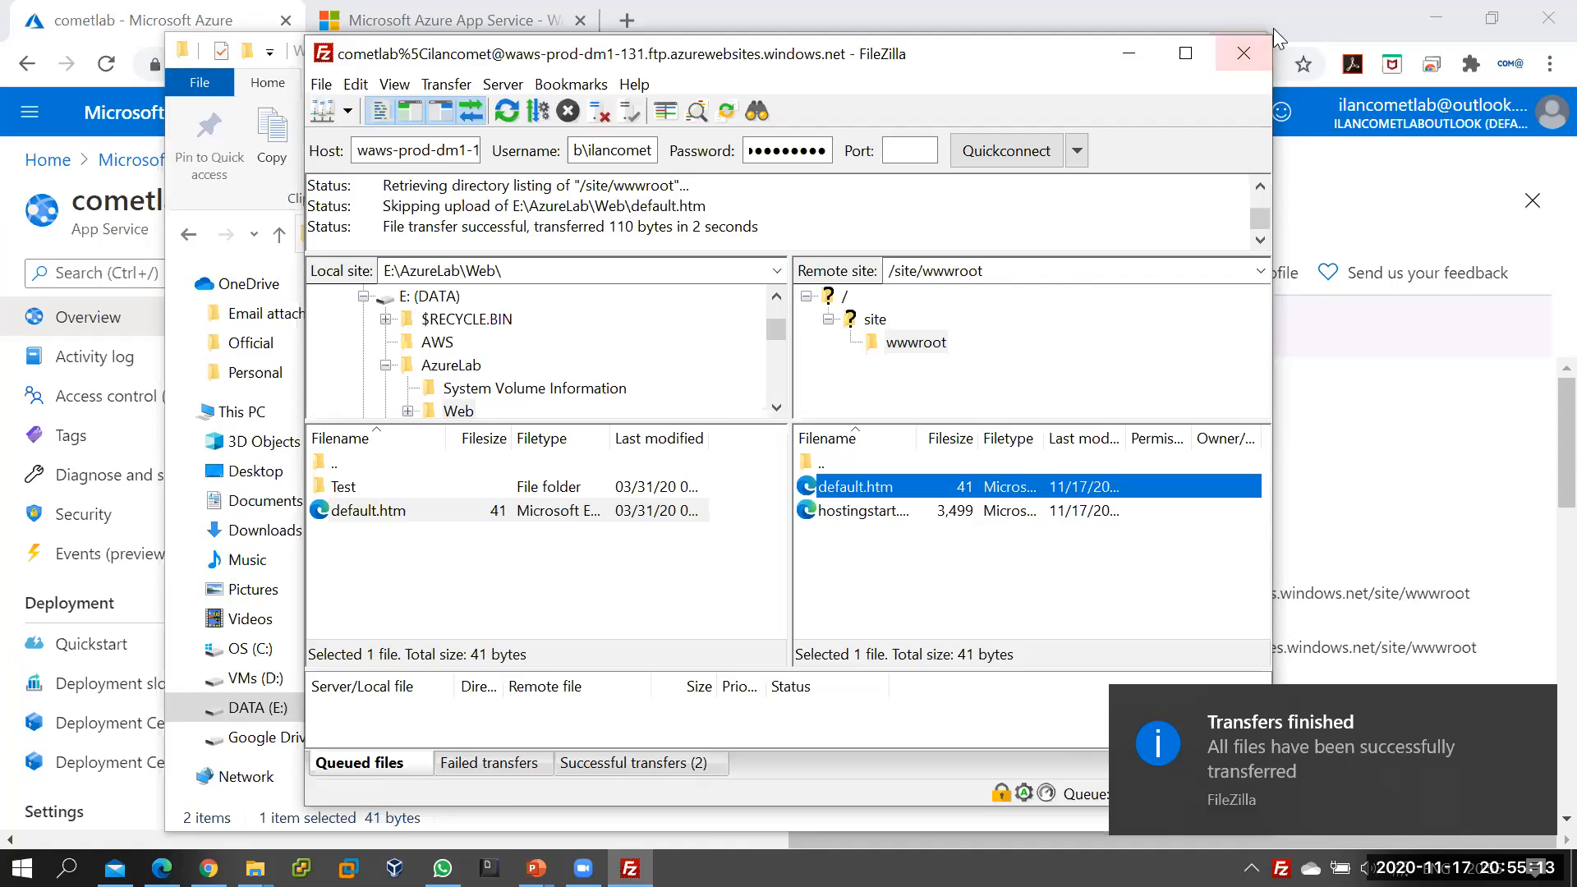
- Switch to the Azure portal in Chrome, open the cometlab app's Console and list the wwwroot files with ls
click(1299, 18)
scroll(204, 500, down, 15)
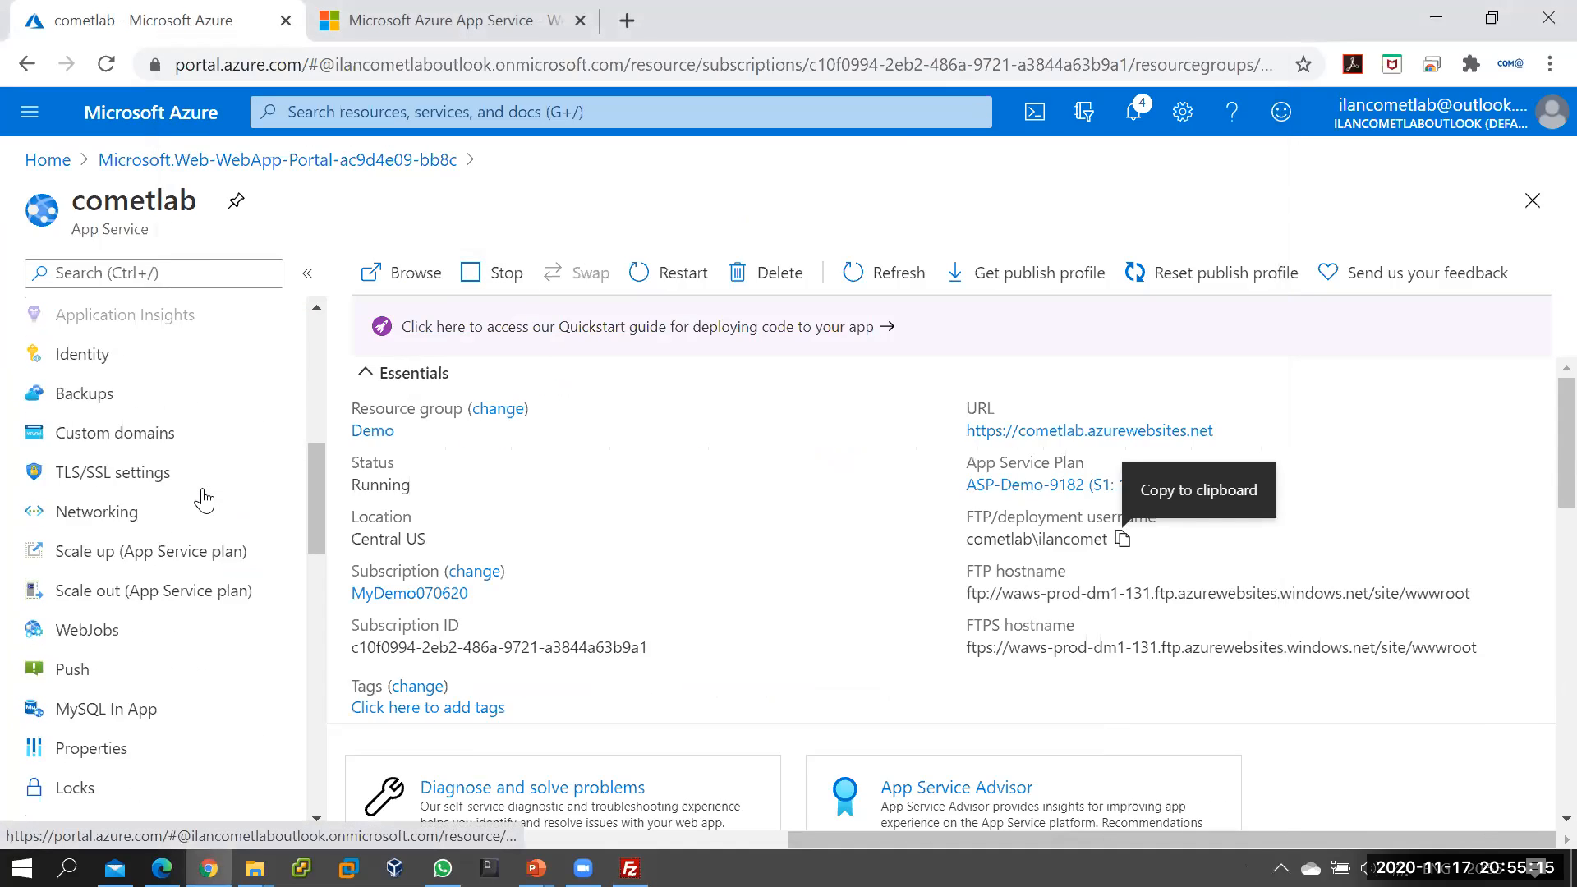
scroll(202, 497, up, 3)
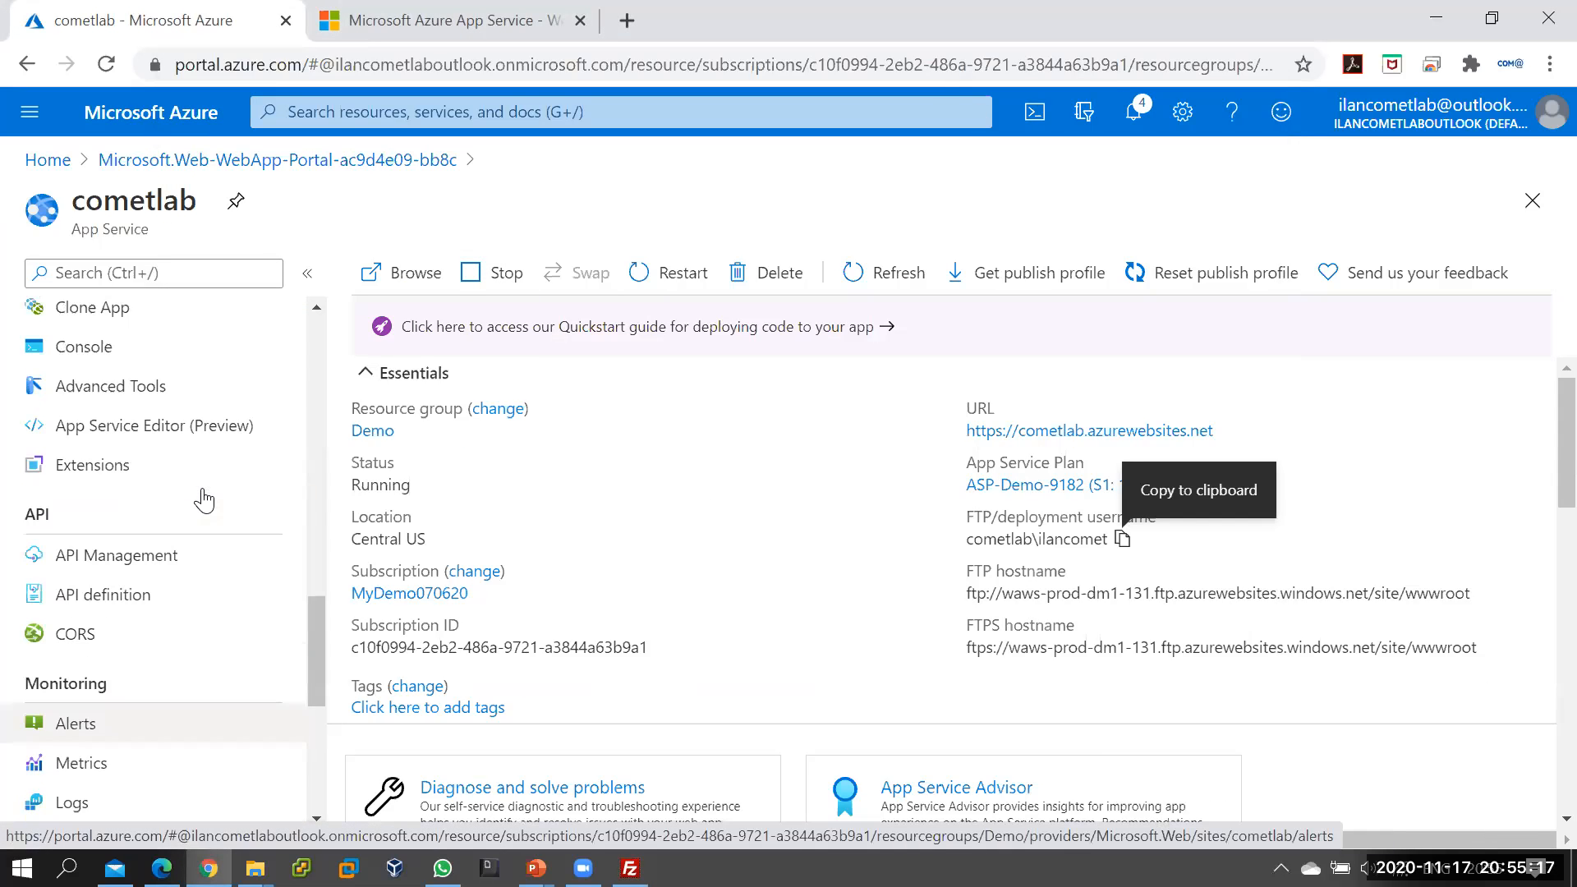
scroll(196, 494, down, 1)
scroll(192, 493, up, 3)
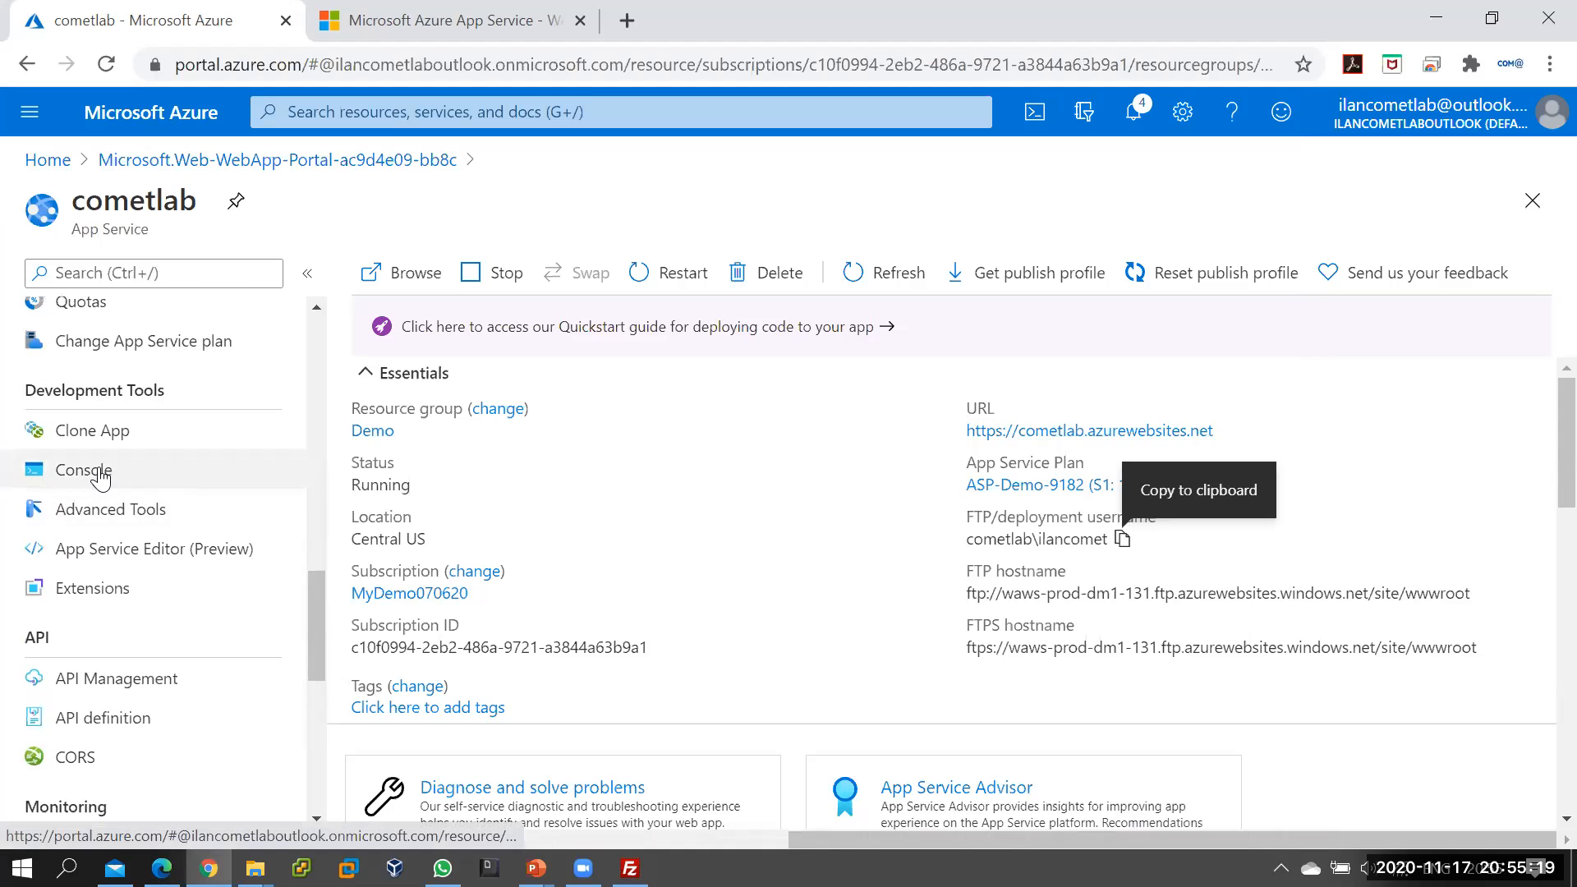
click(99, 469)
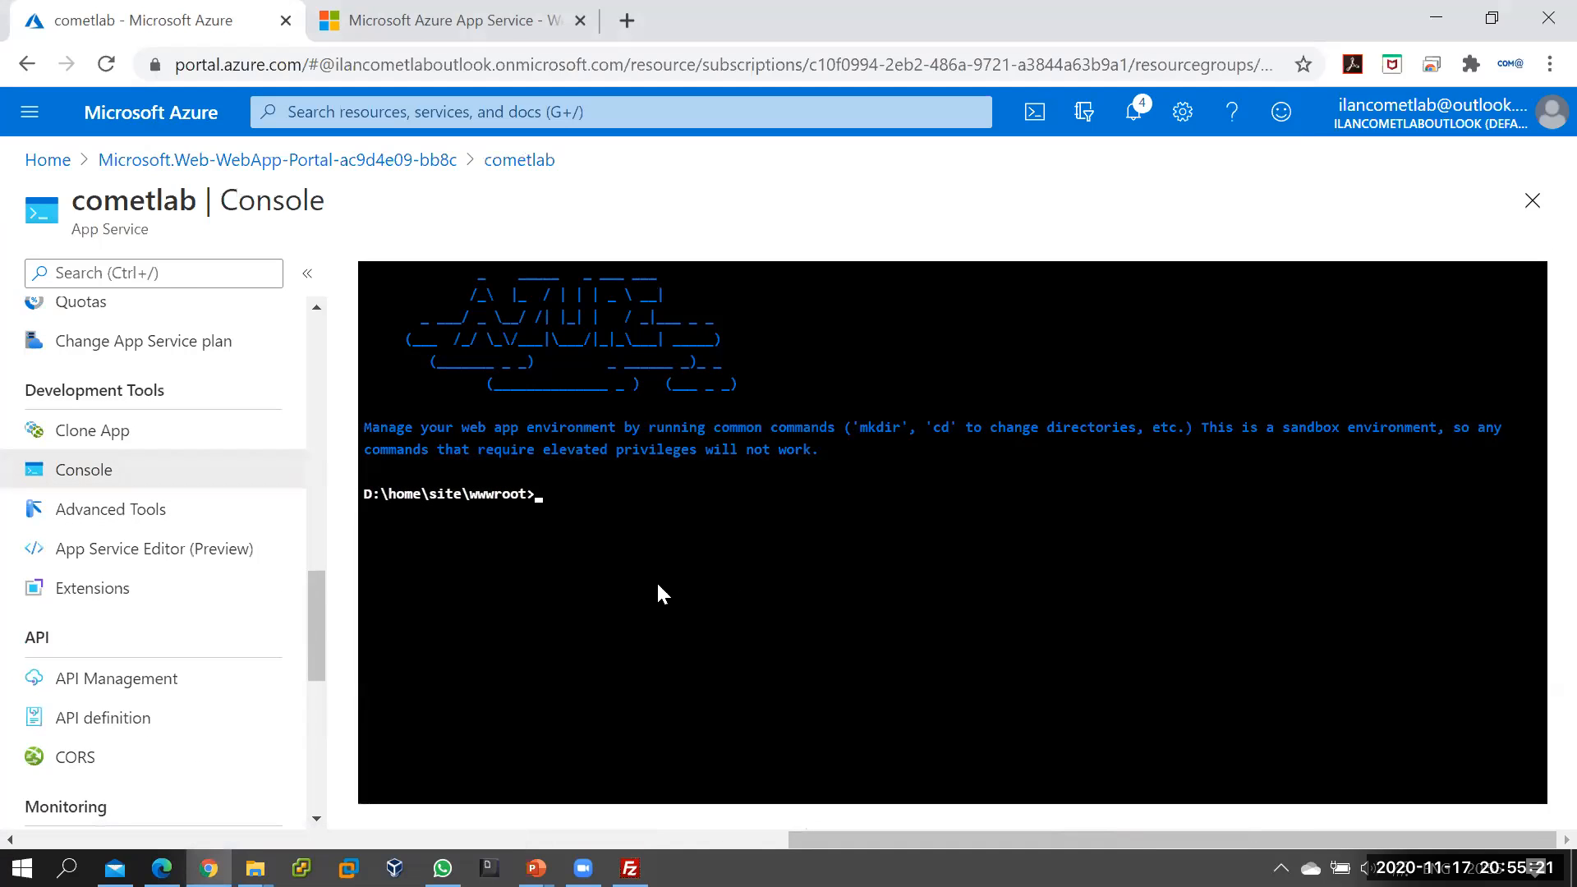
text(ls)
key(Return)
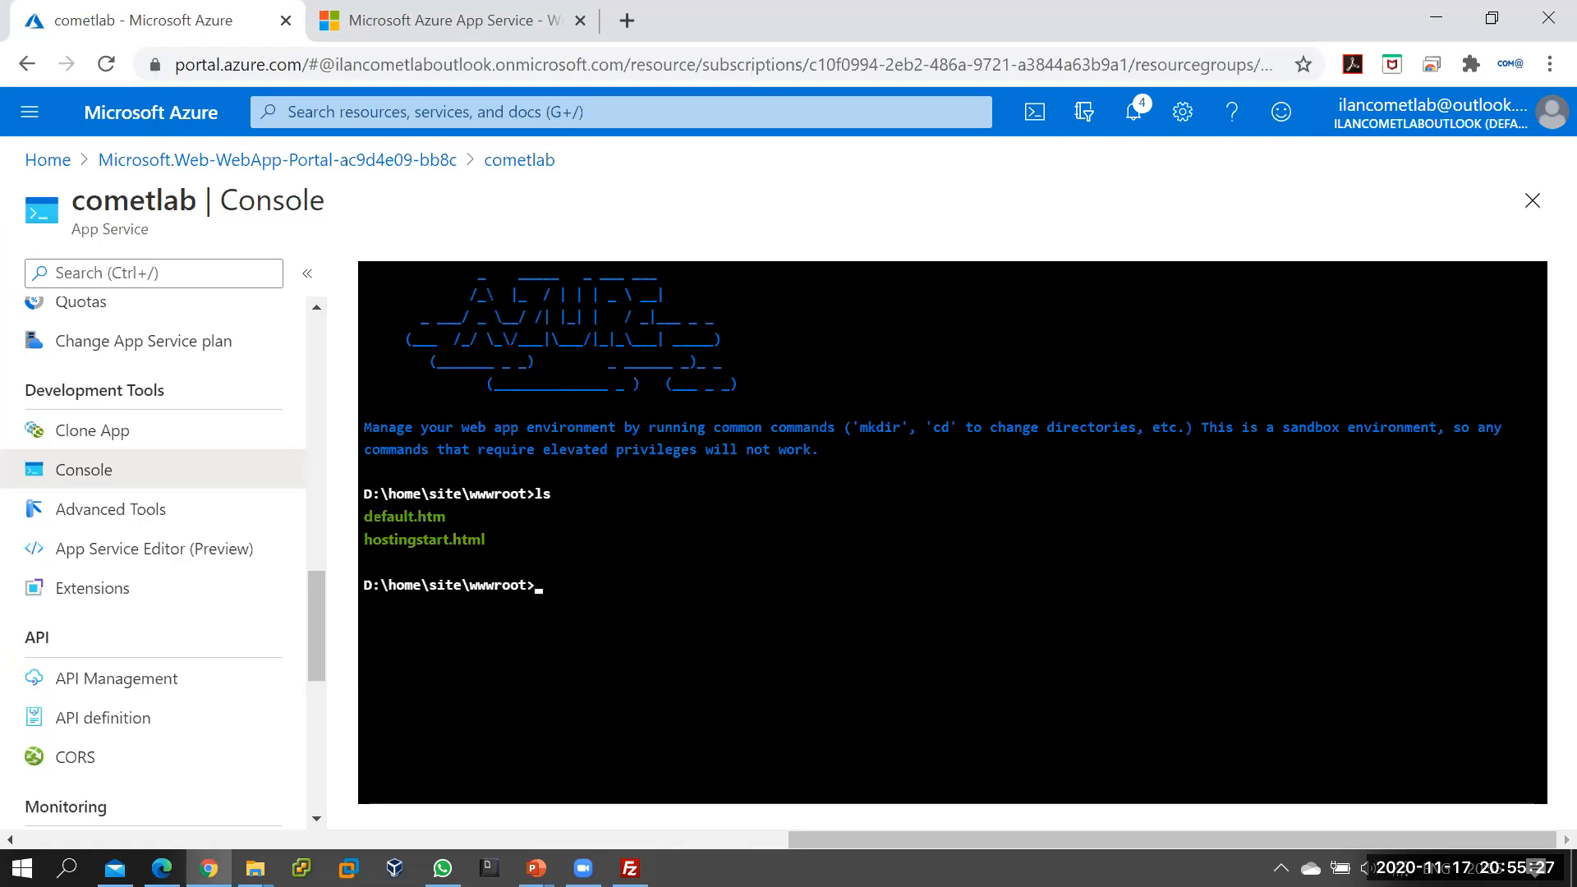
drag(366, 516, 445, 516)
- Reload the cometlab.azurewebsites.net site and check the text on its home page
click(458, 22)
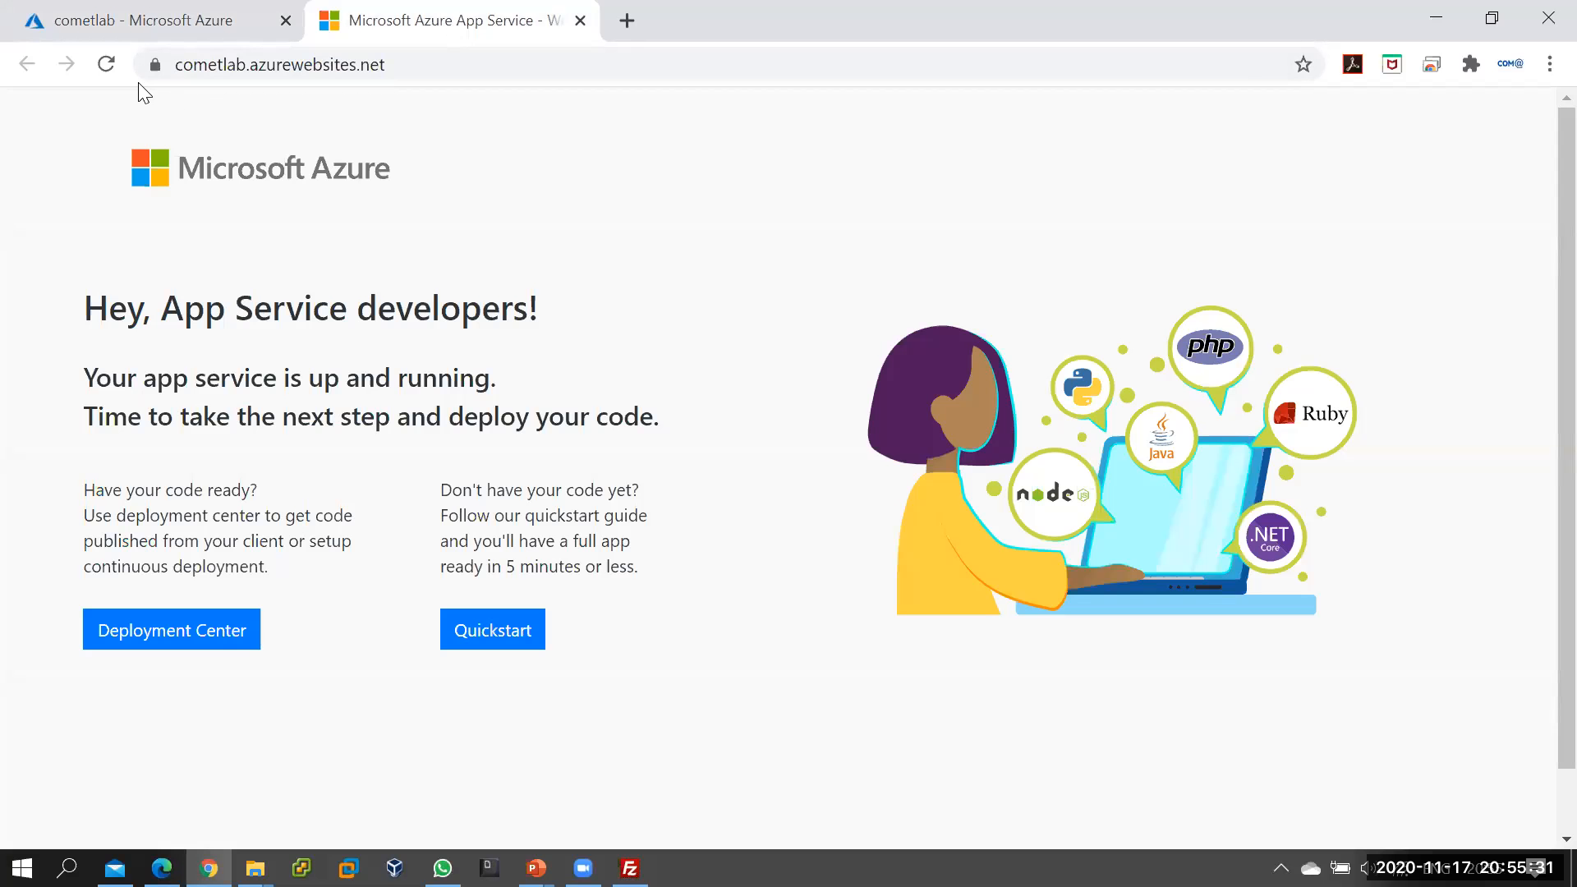
click(116, 68)
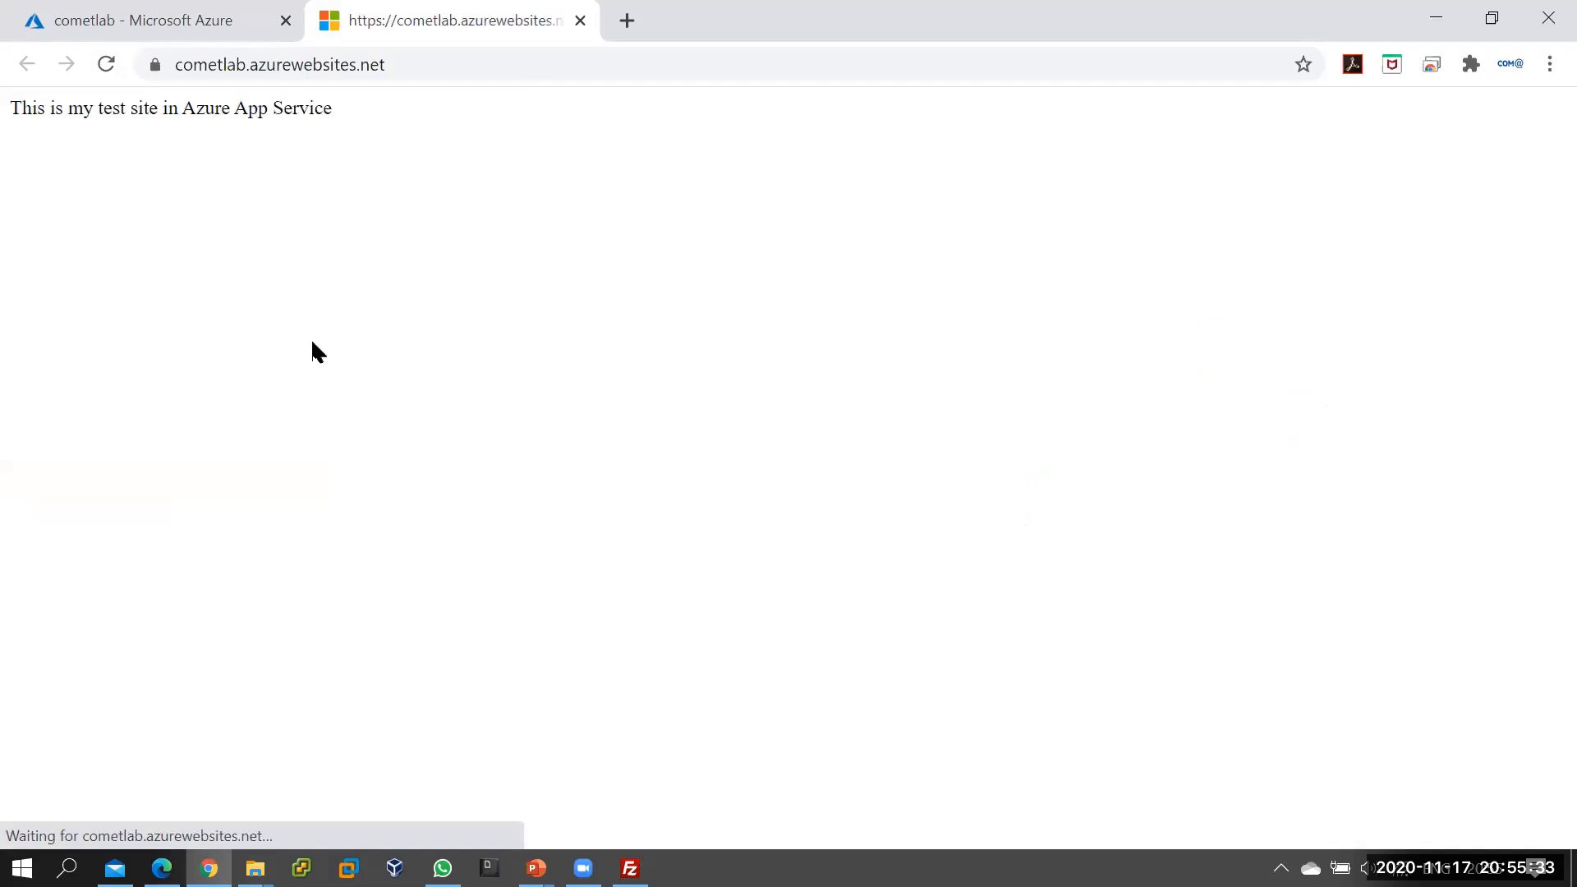
drag(14, 108, 359, 115)
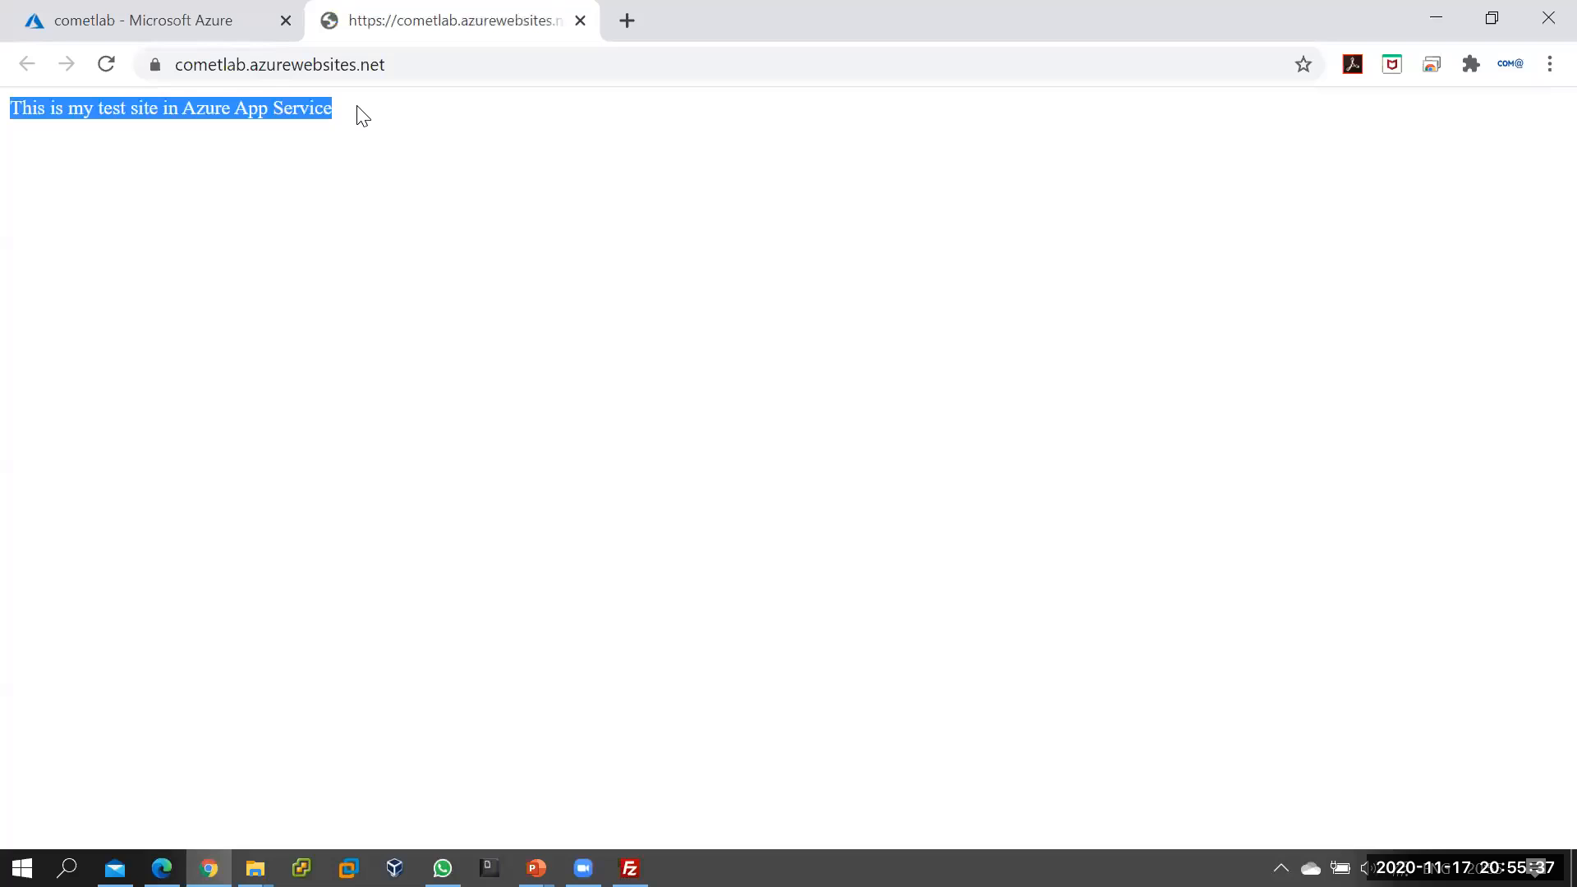